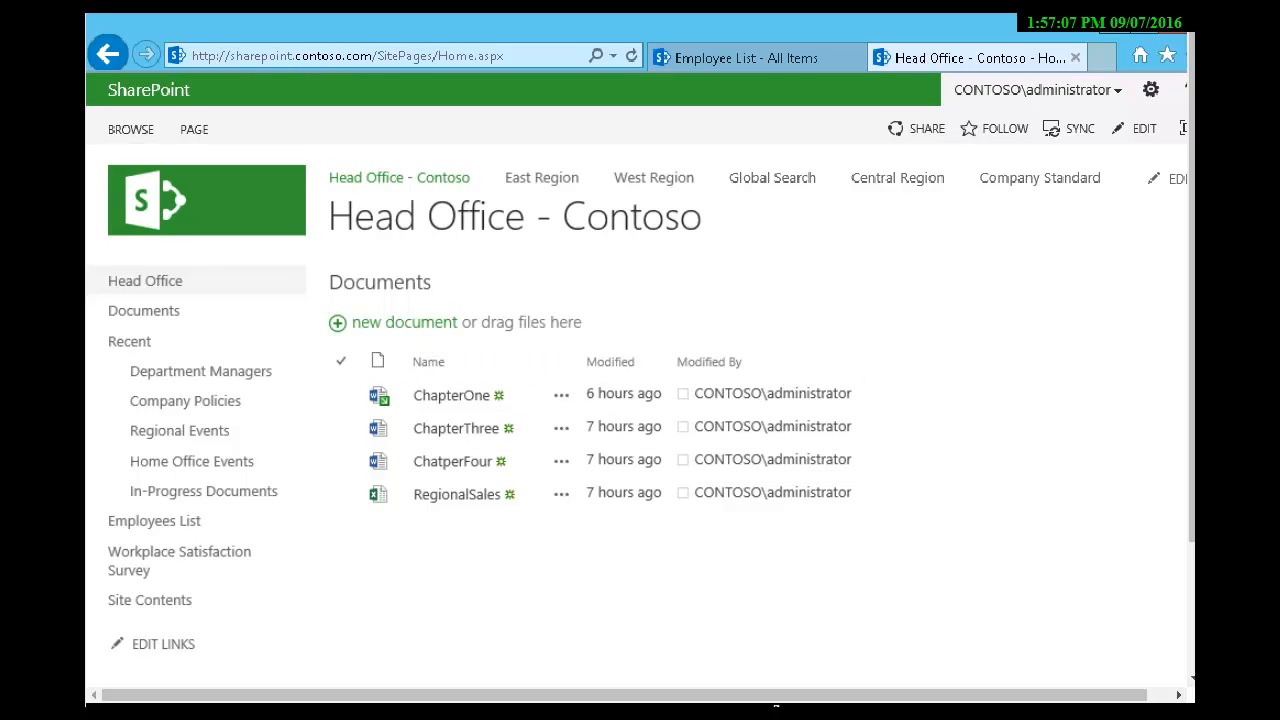
Step: Open the Head Office home page for editing
click(194, 129)
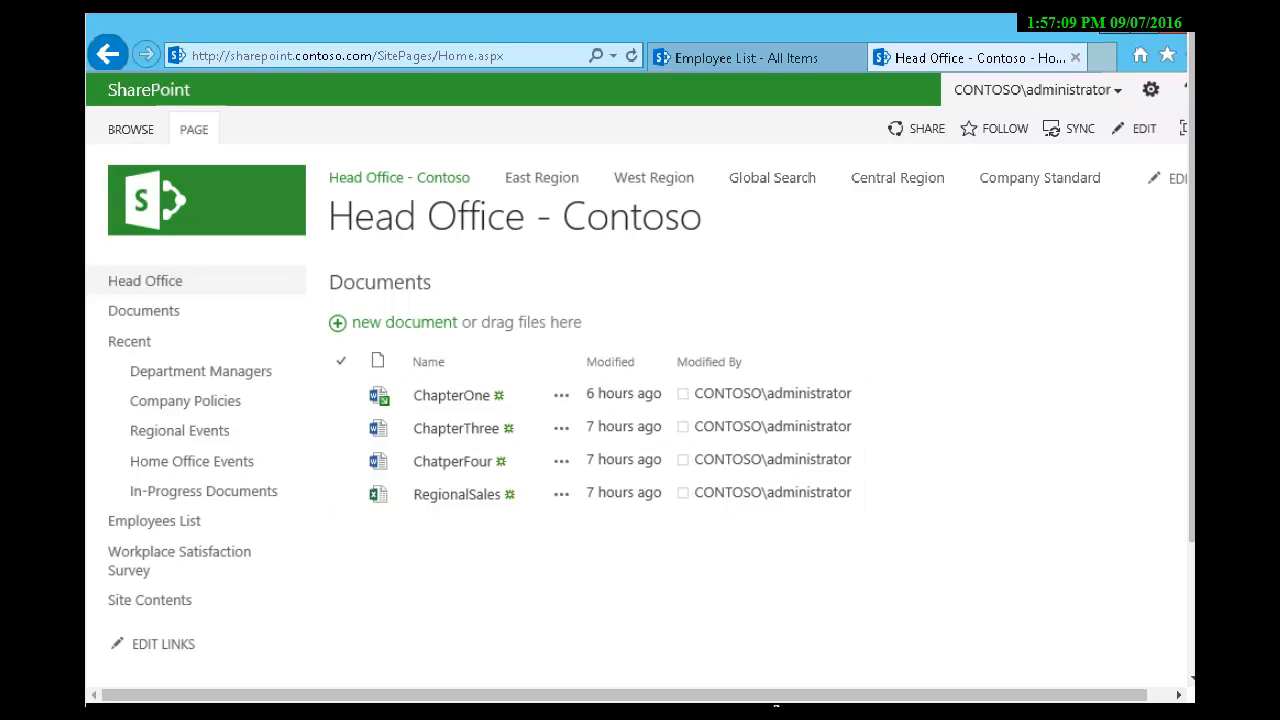
click(194, 129)
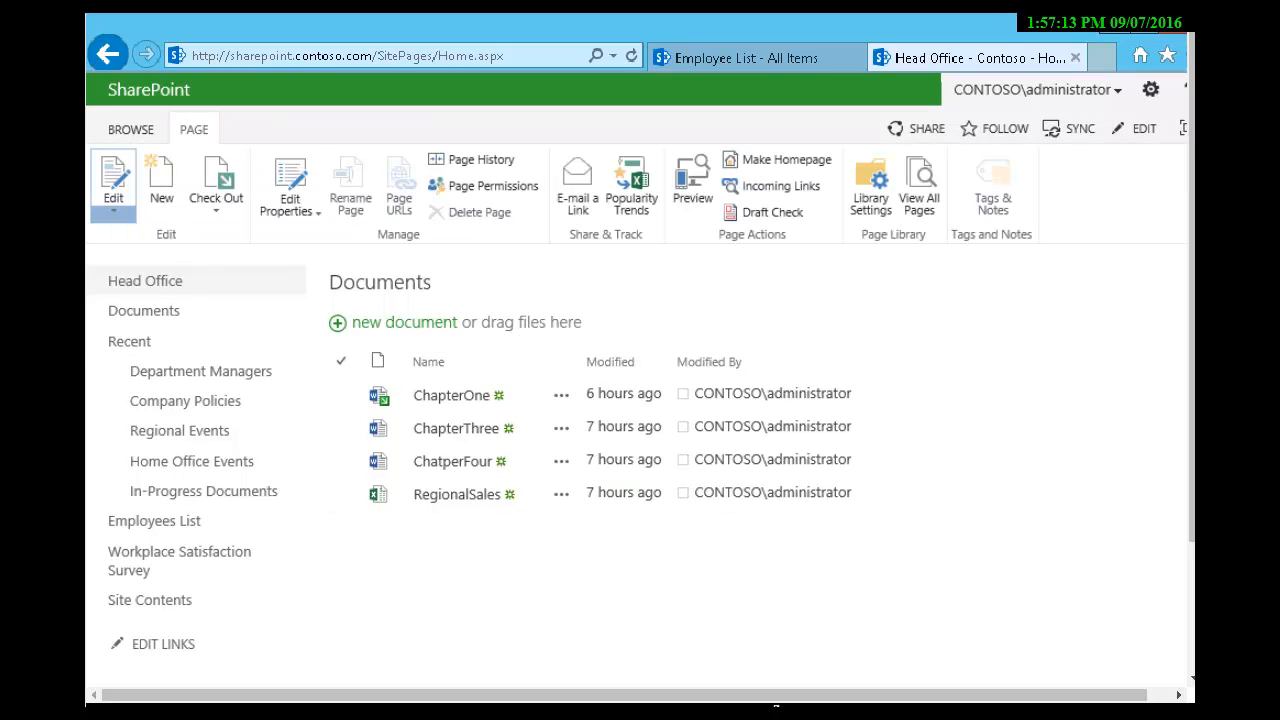
click(113, 210)
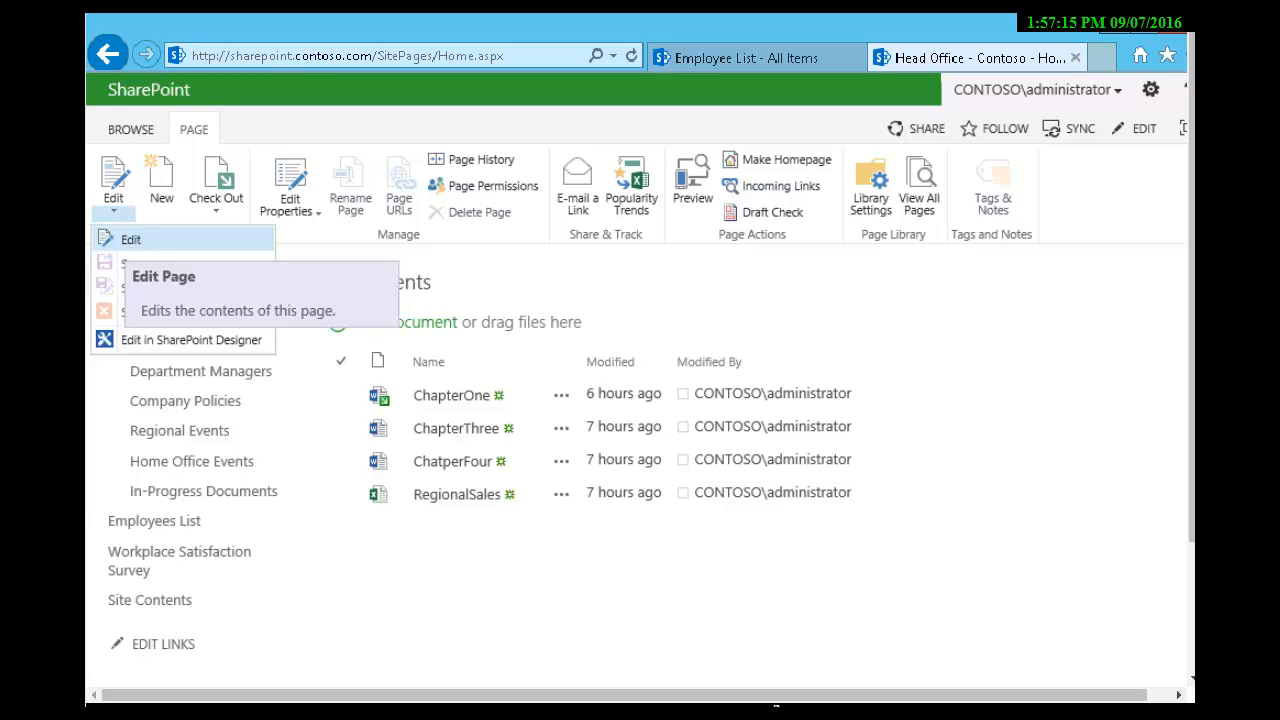
click(130, 239)
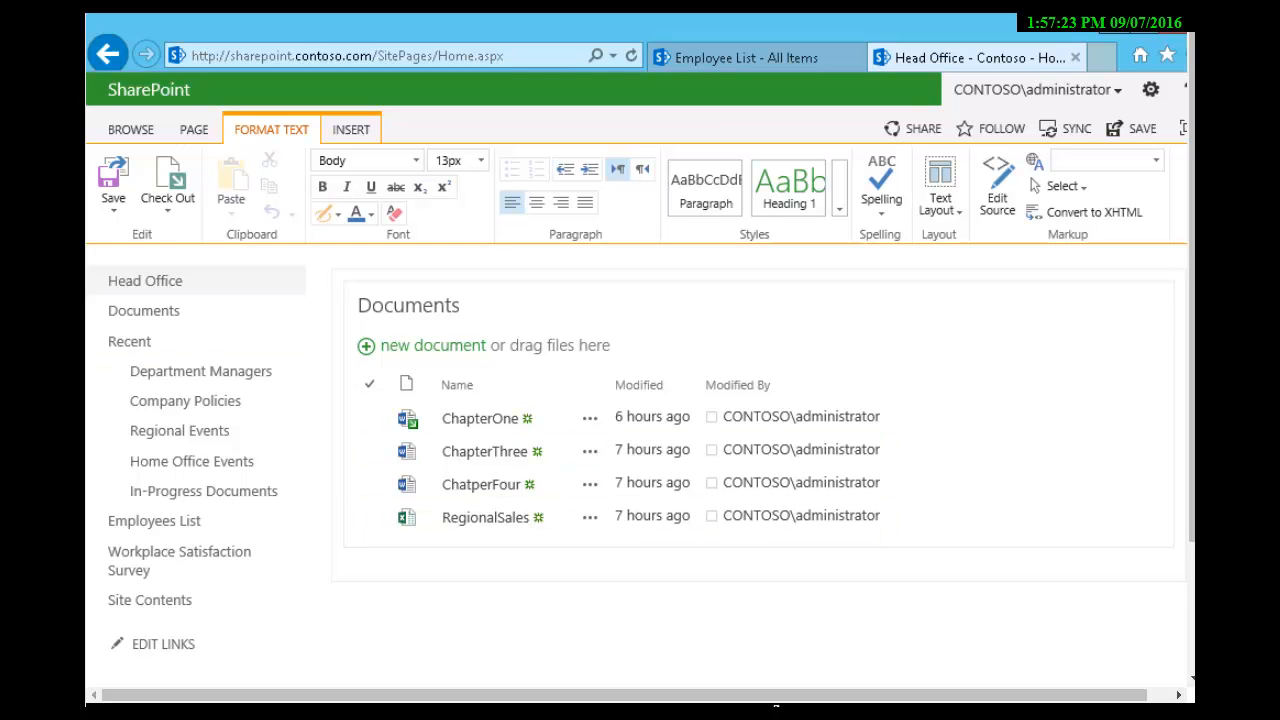
Step: Place the insertion point on a blank line below the Documents list, review the insertable content types, and save the page
click(345, 576)
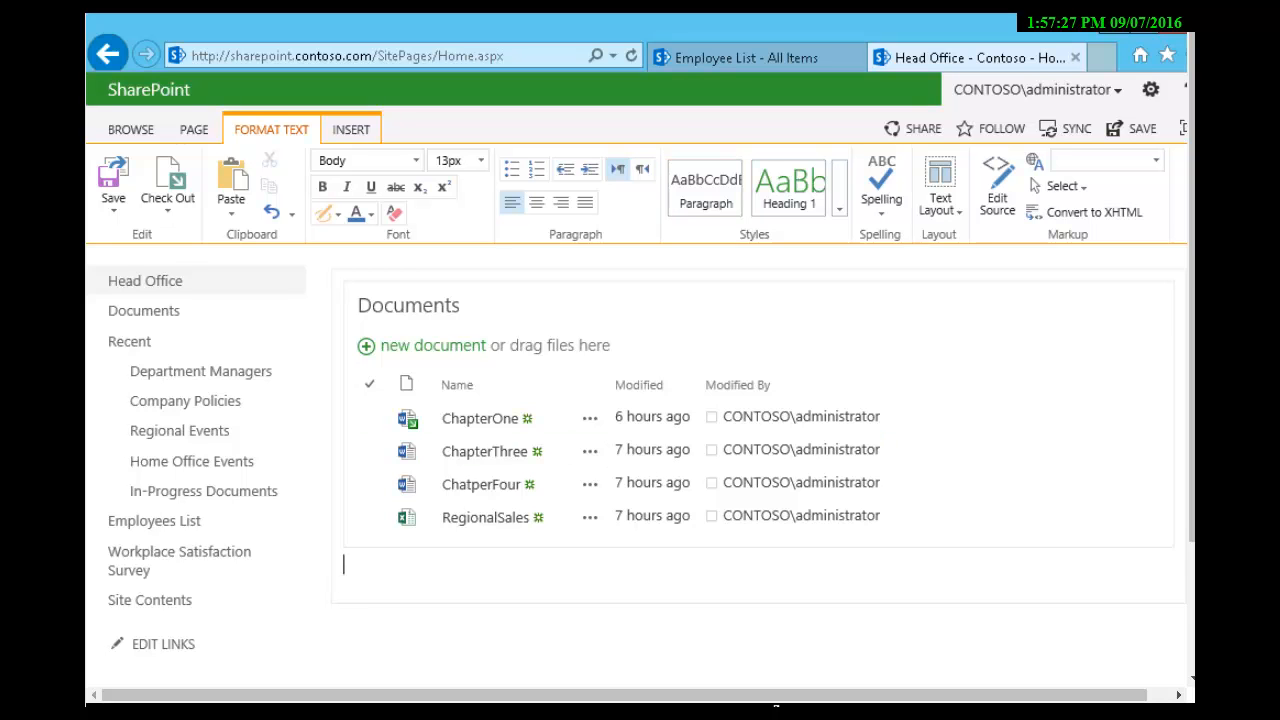
click(344, 564)
click(351, 129)
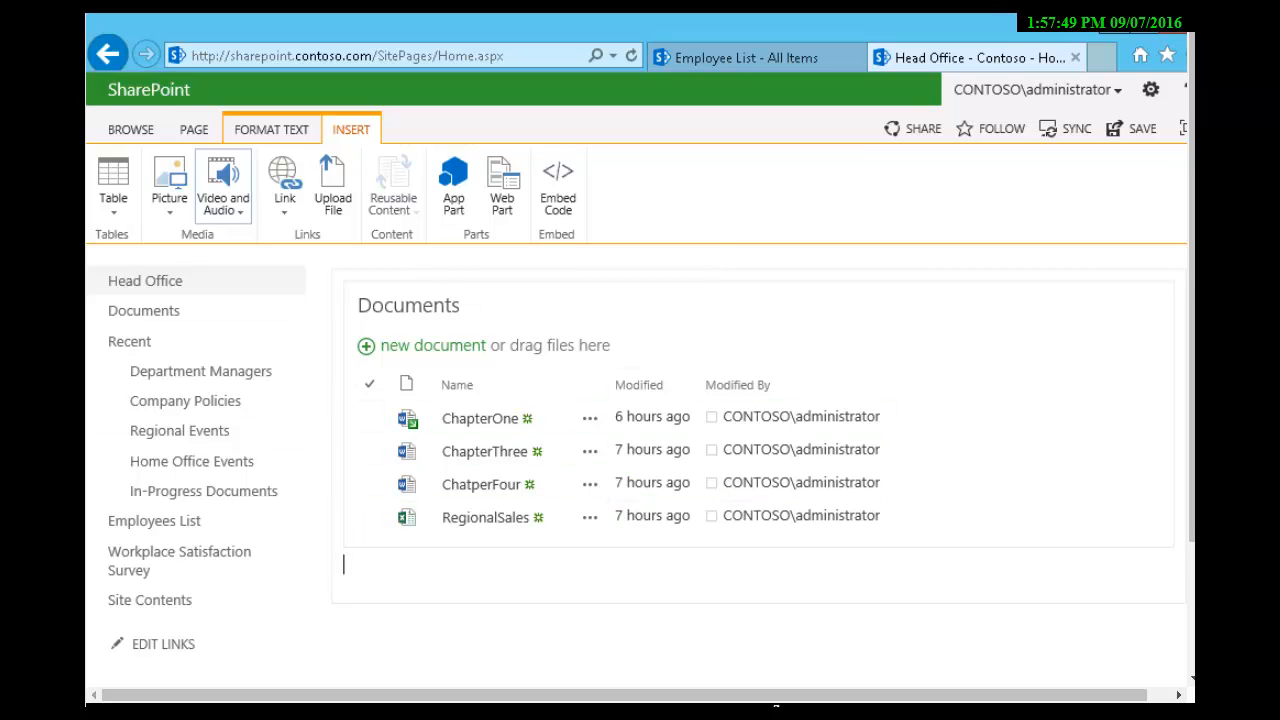
click(194, 129)
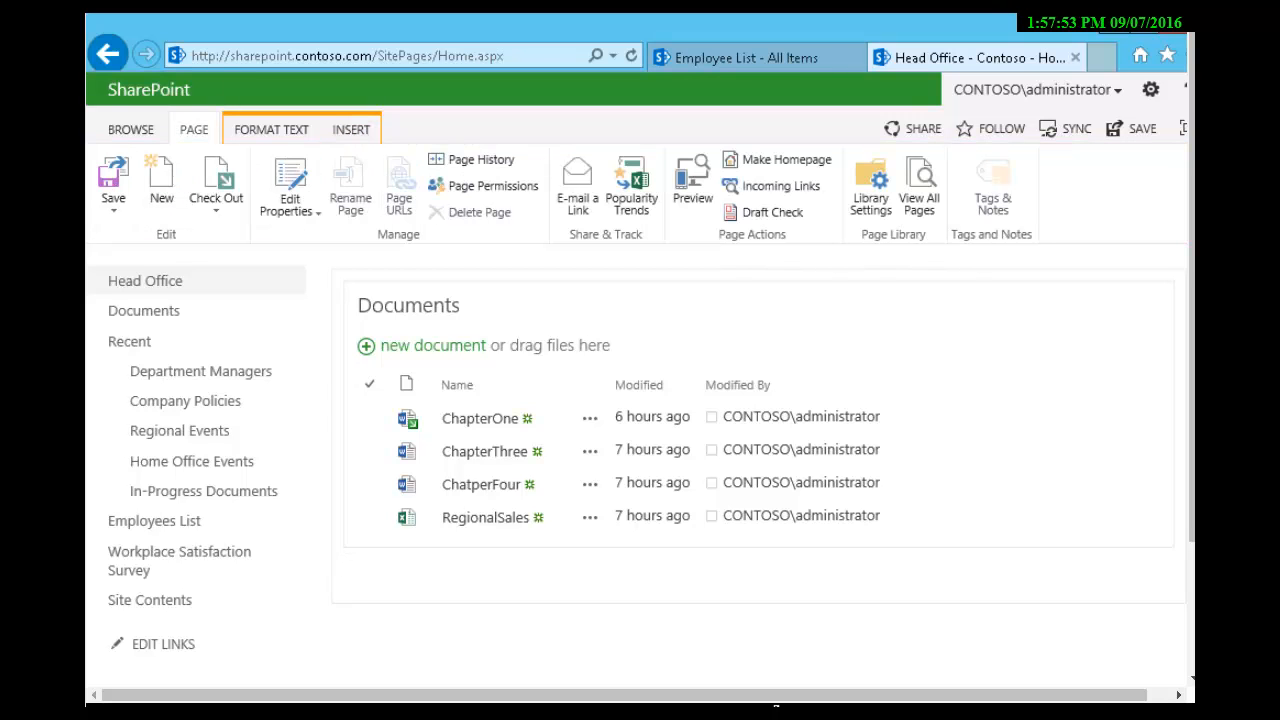
click(113, 180)
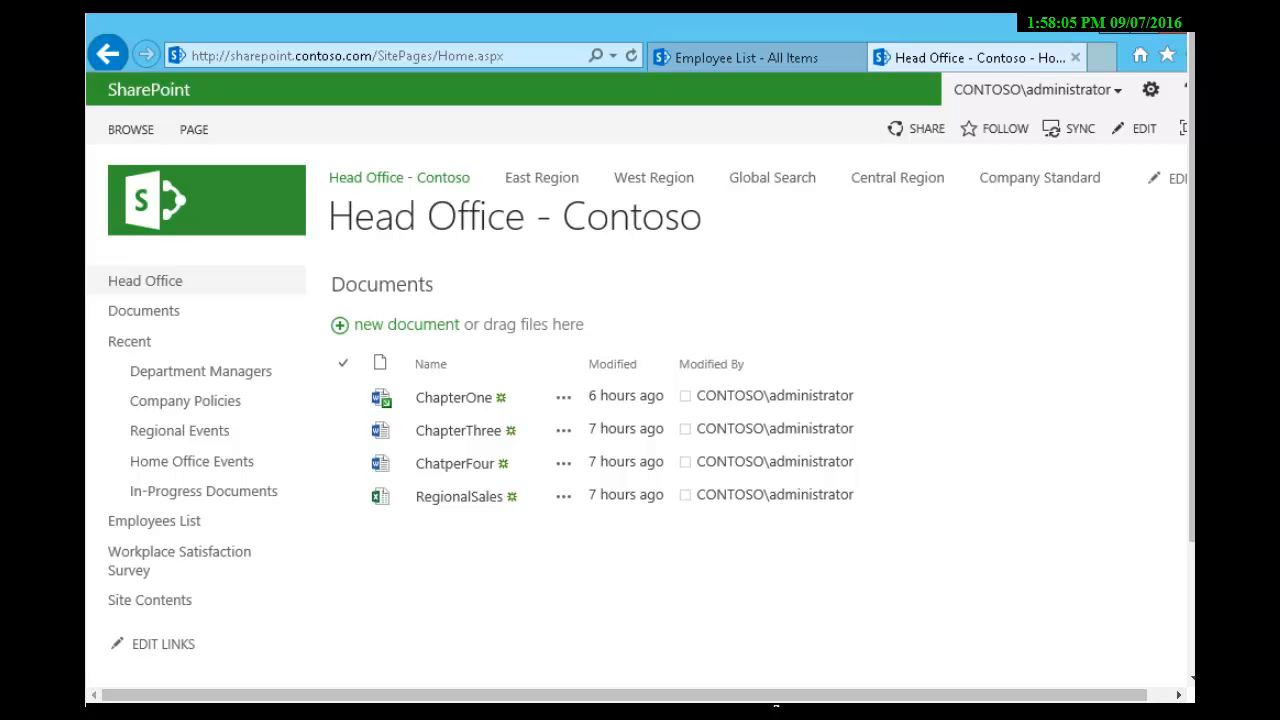
Step: Create a new site page named "HQ Contoso"
click(1151, 89)
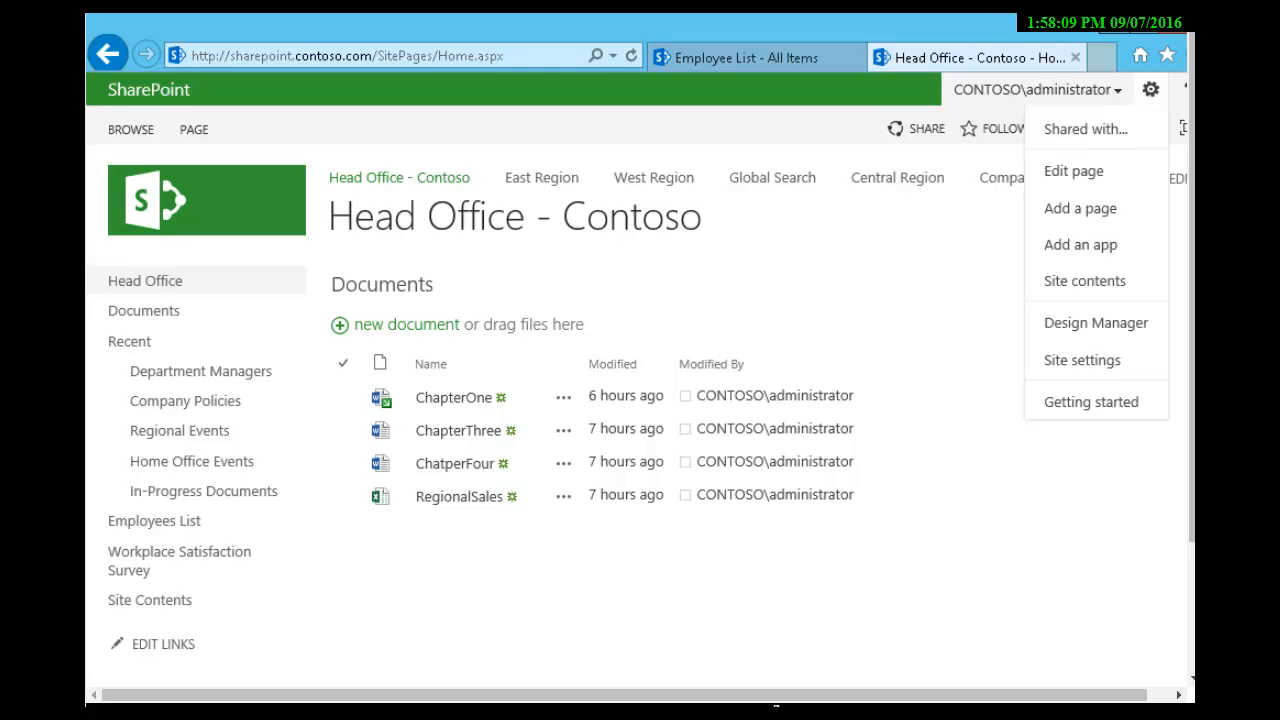
click(1080, 208)
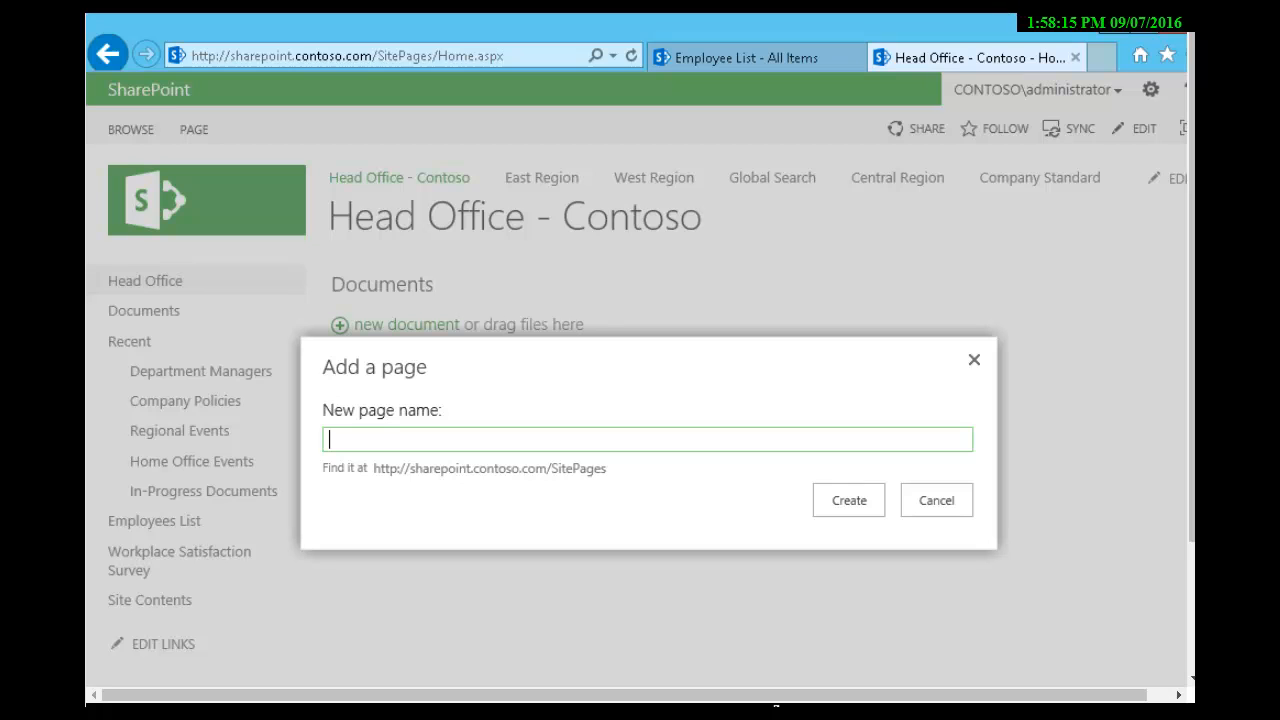
text(HQ Contoso)
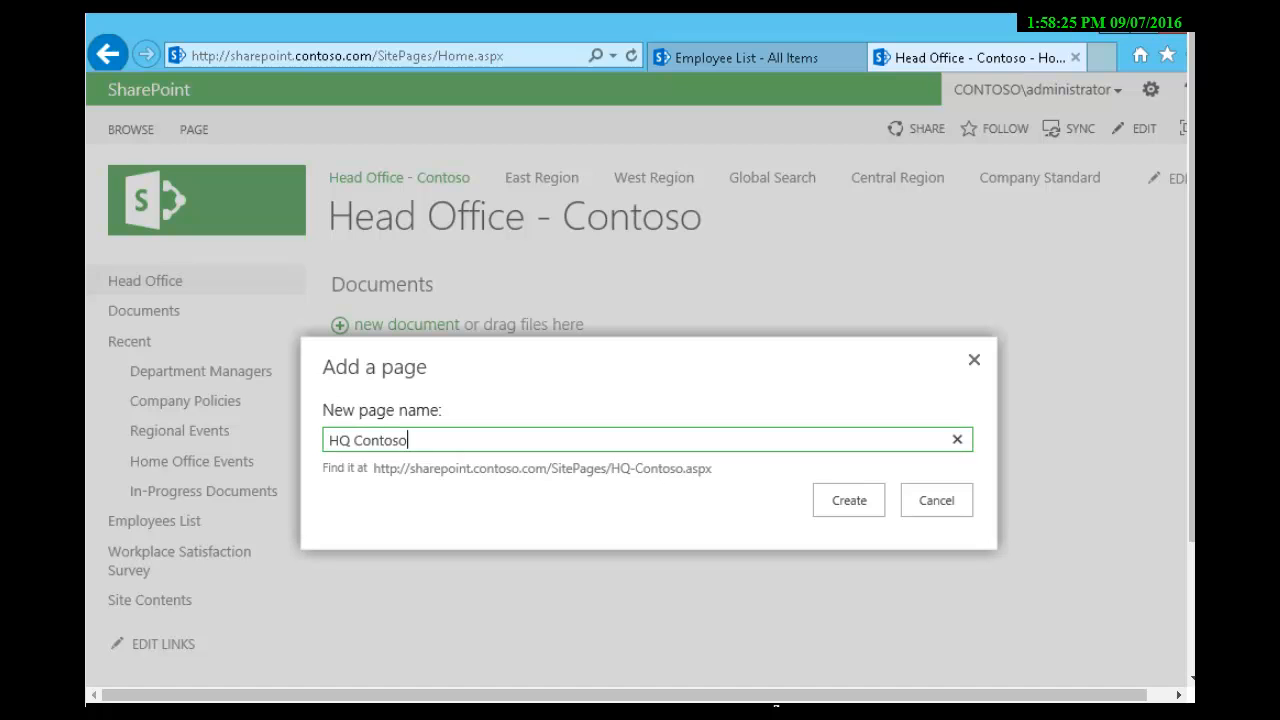
key(Return)
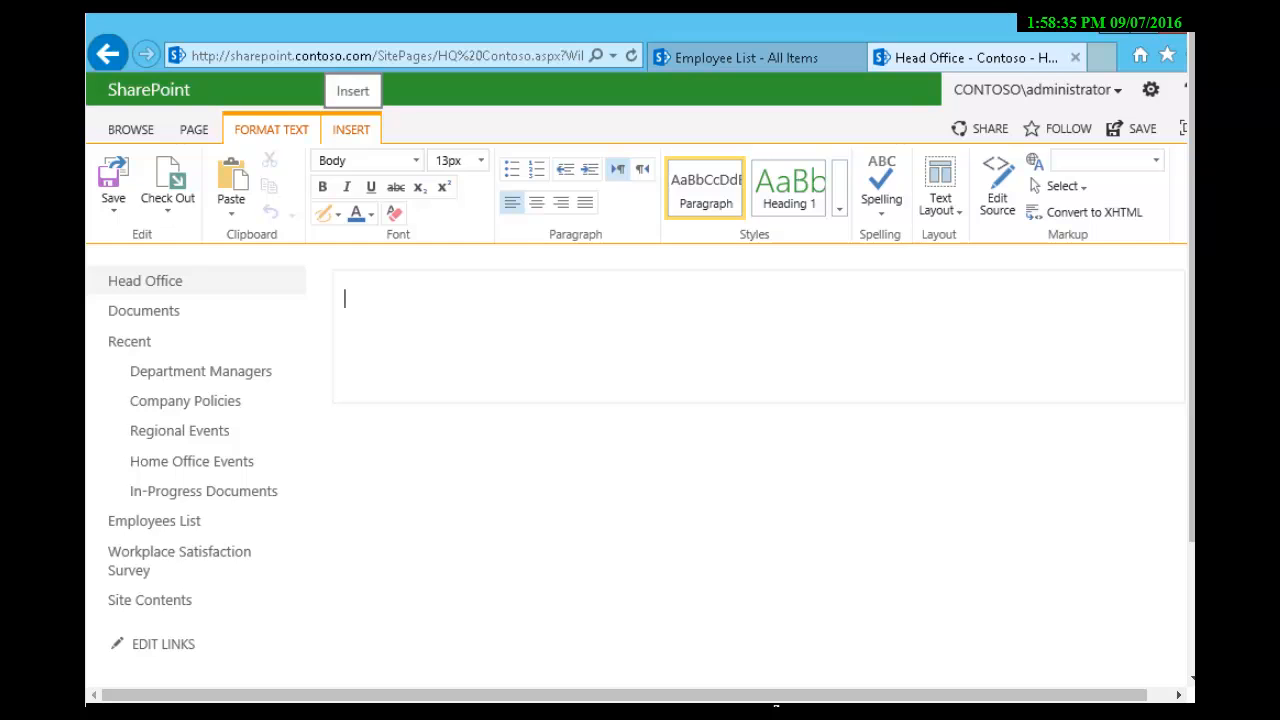
Step: Examine the new page's insert, page management, text layout and table options
click(351, 129)
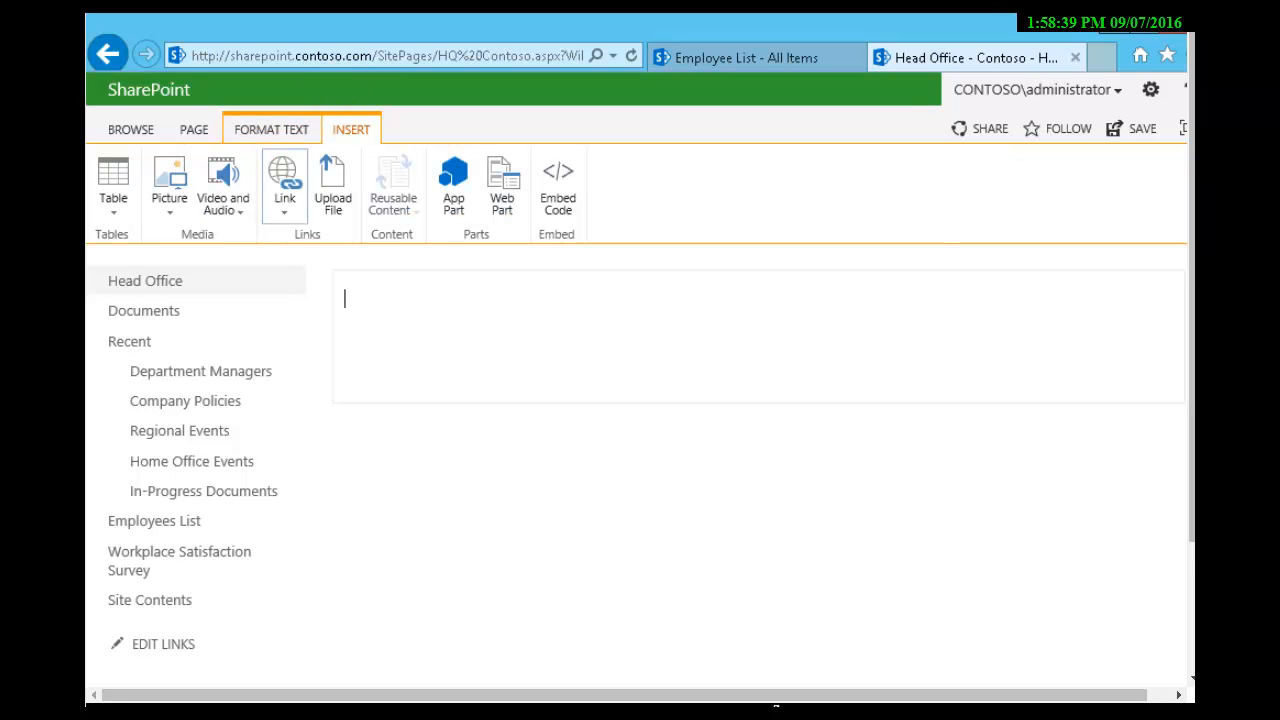
click(194, 129)
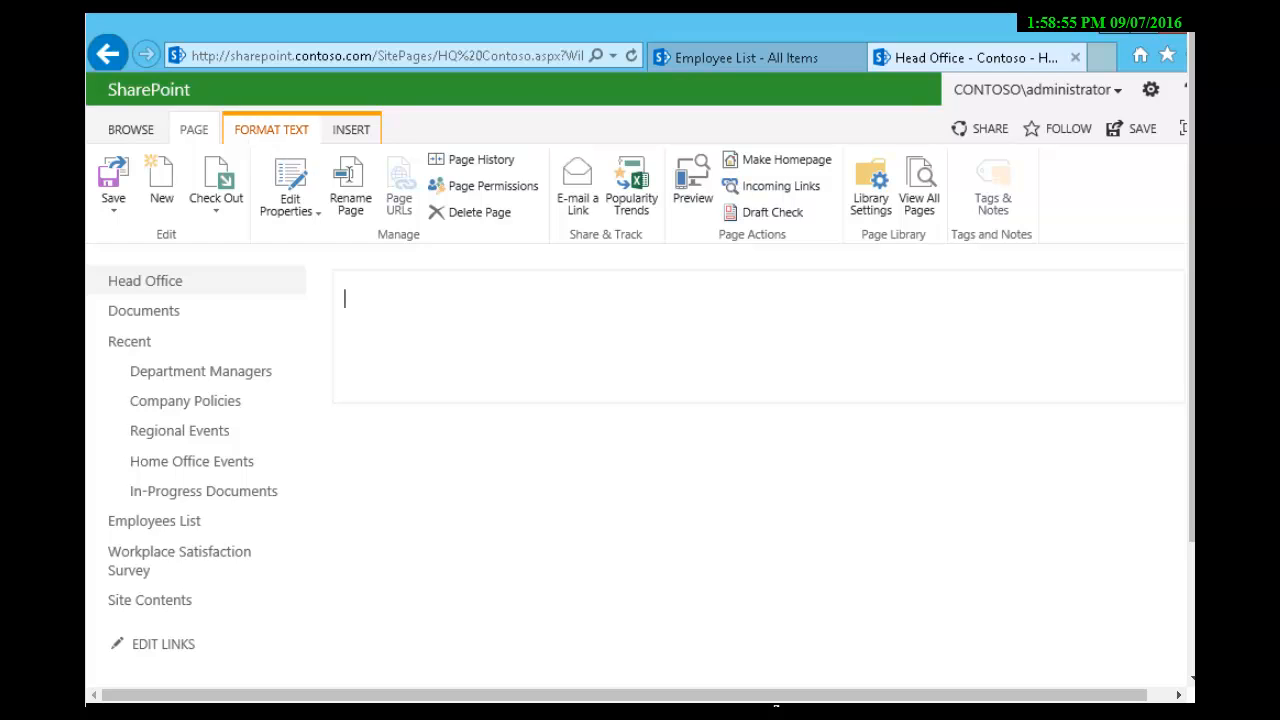
click(271, 129)
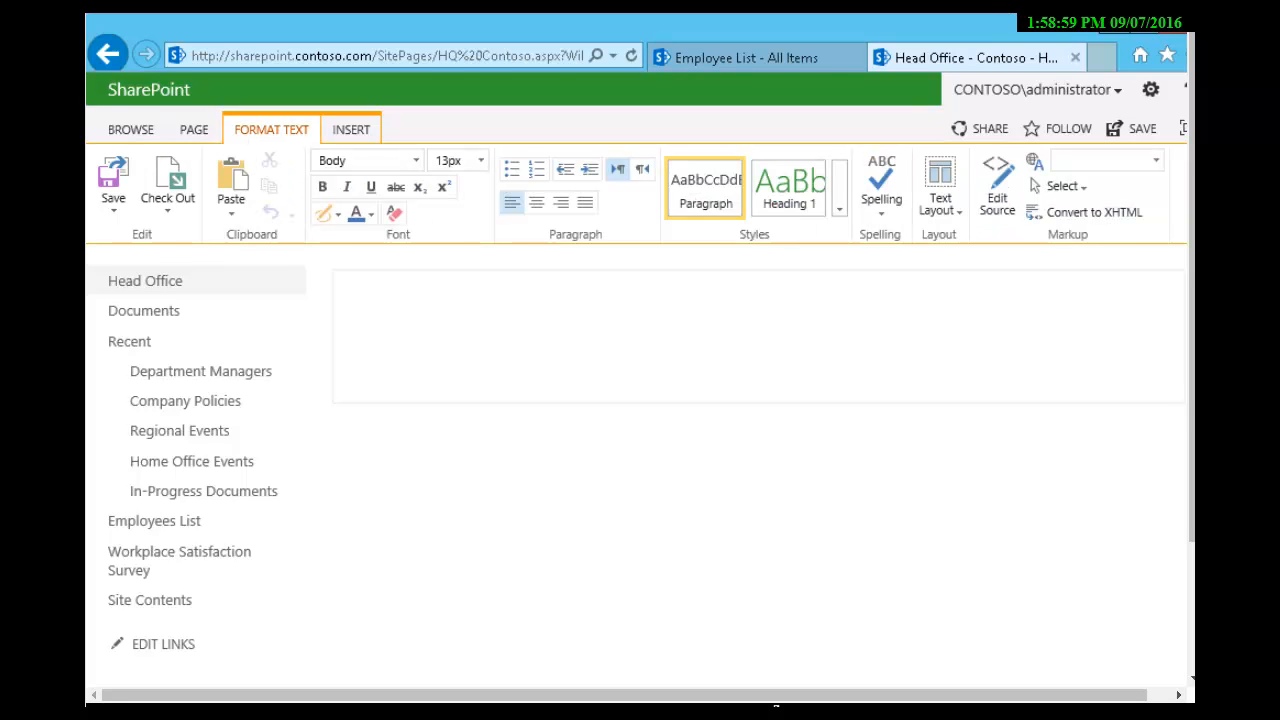
click(940, 185)
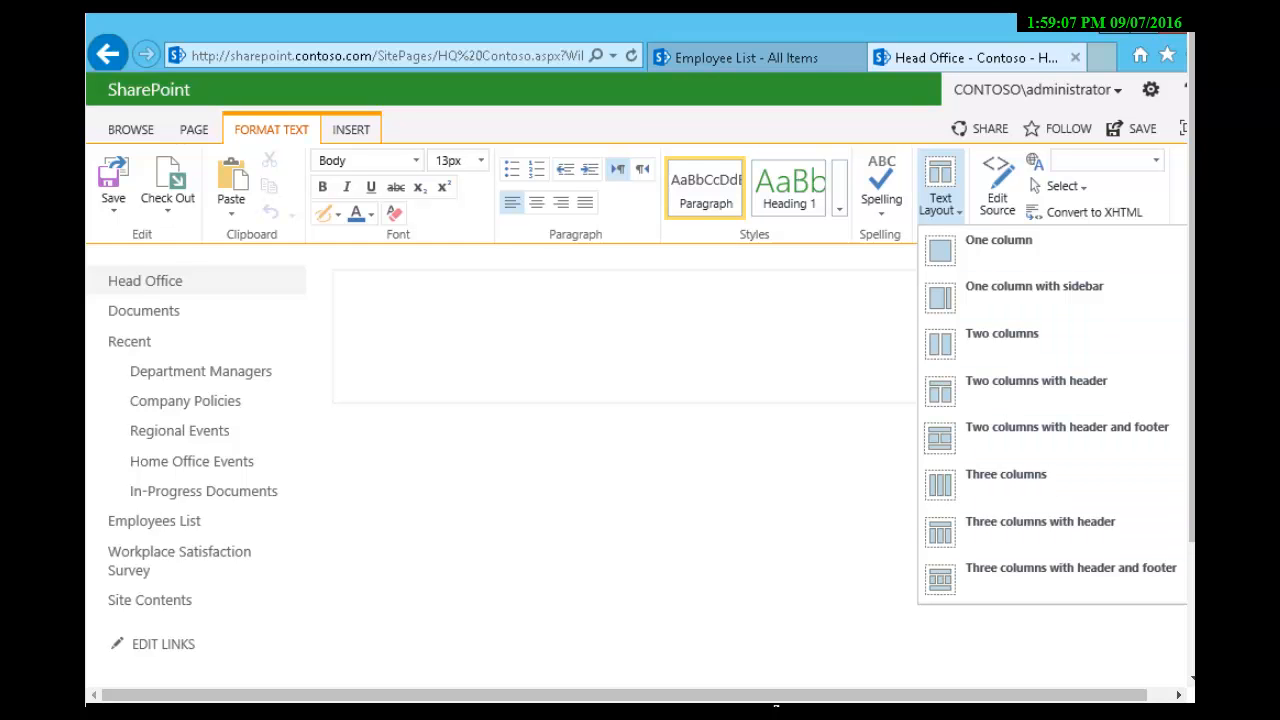
click(351, 130)
click(351, 130)
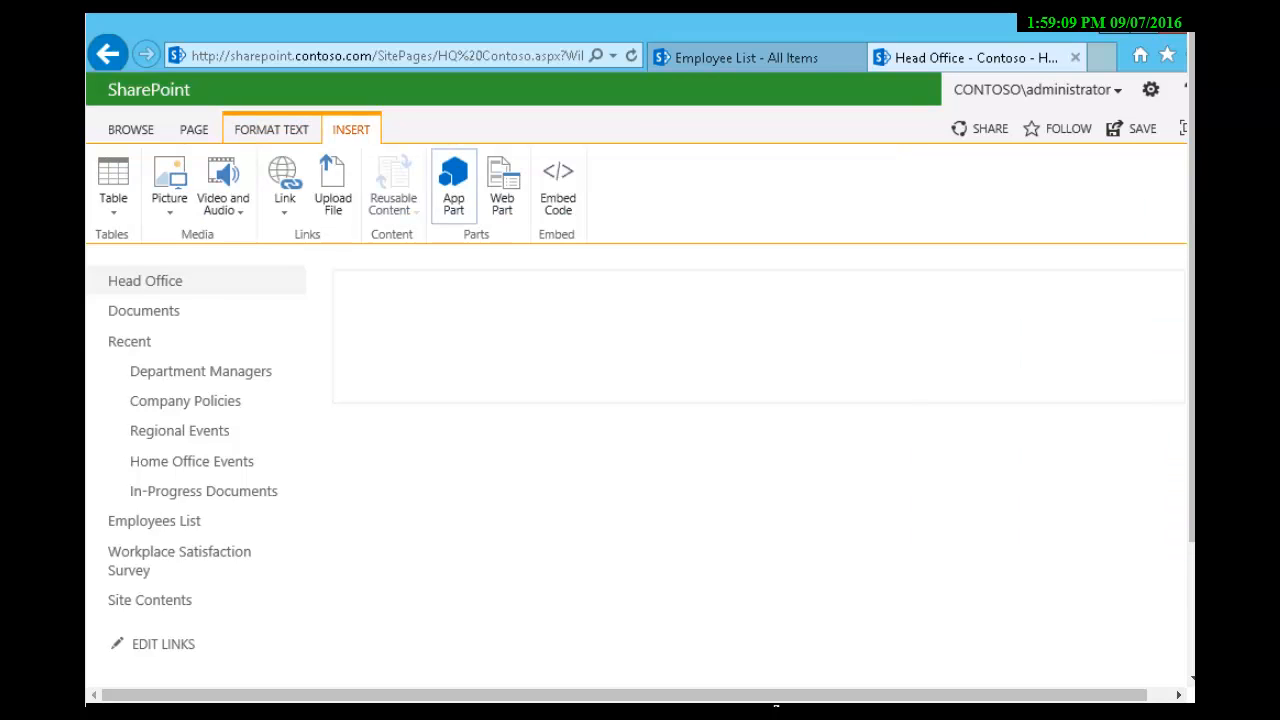
click(113, 185)
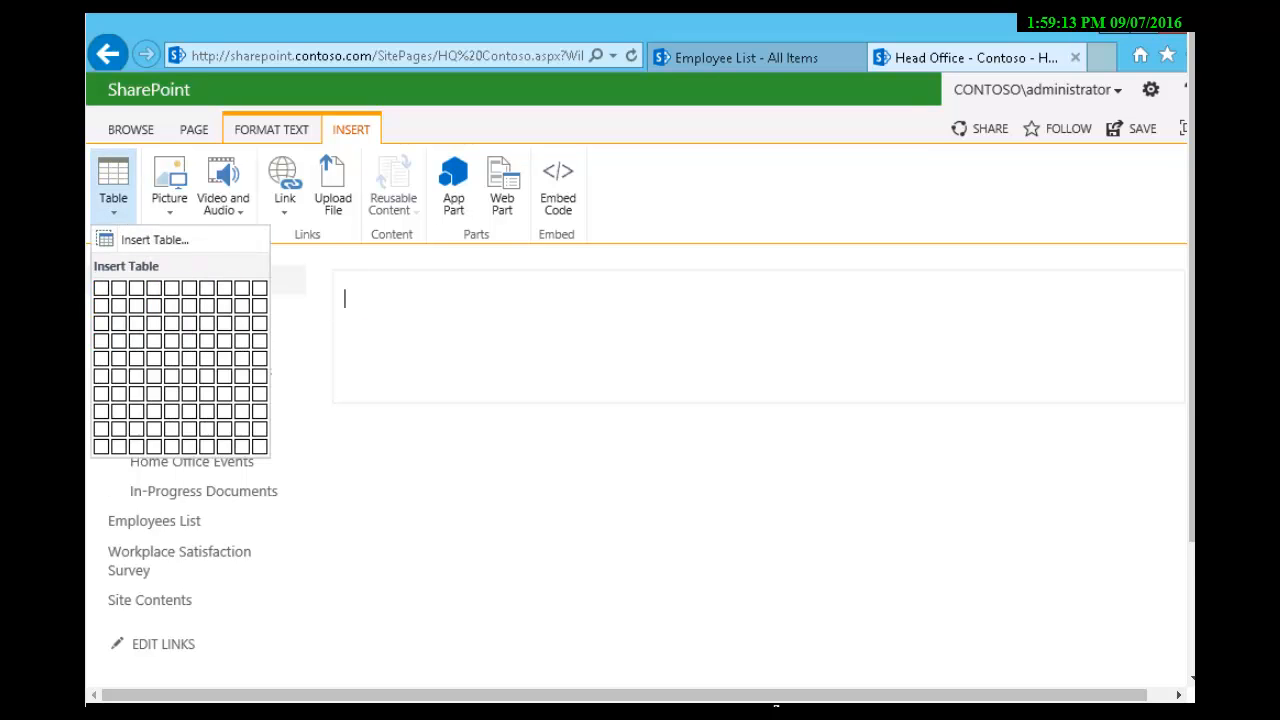
click(113, 185)
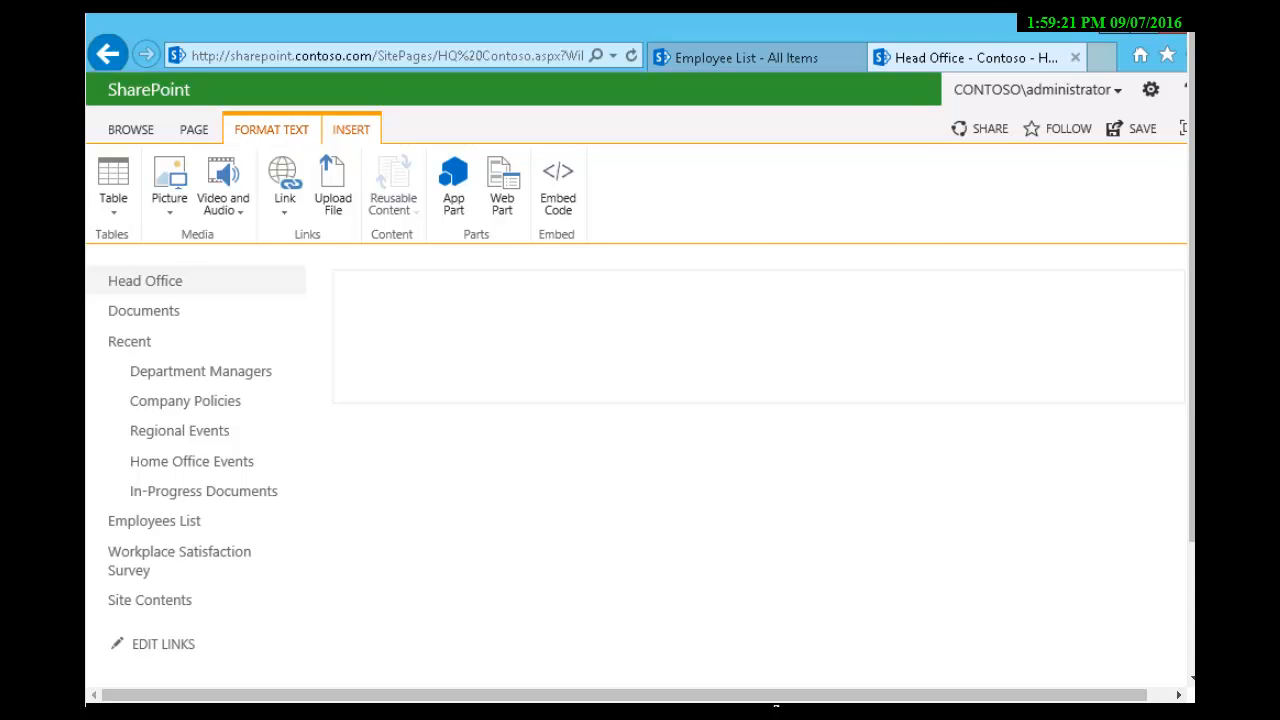
Step: Apply the "Two columns with header" text layout to the HQ Contoso page
click(271, 130)
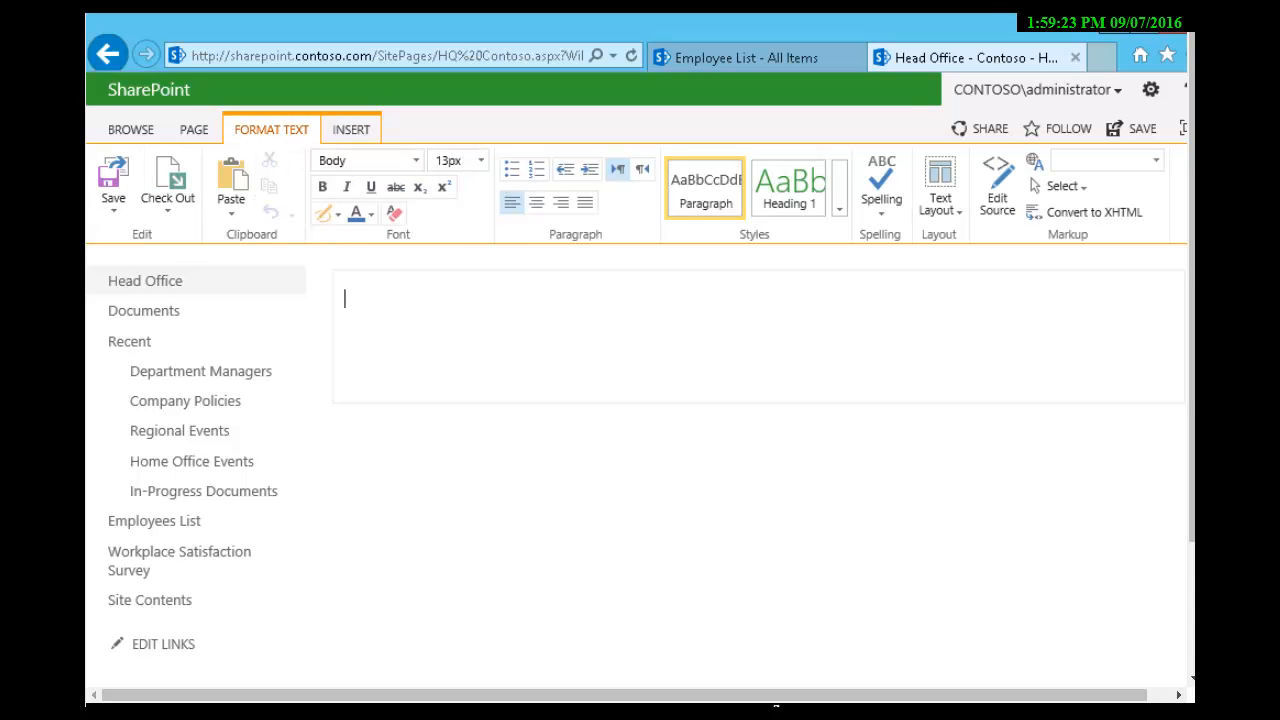
click(940, 190)
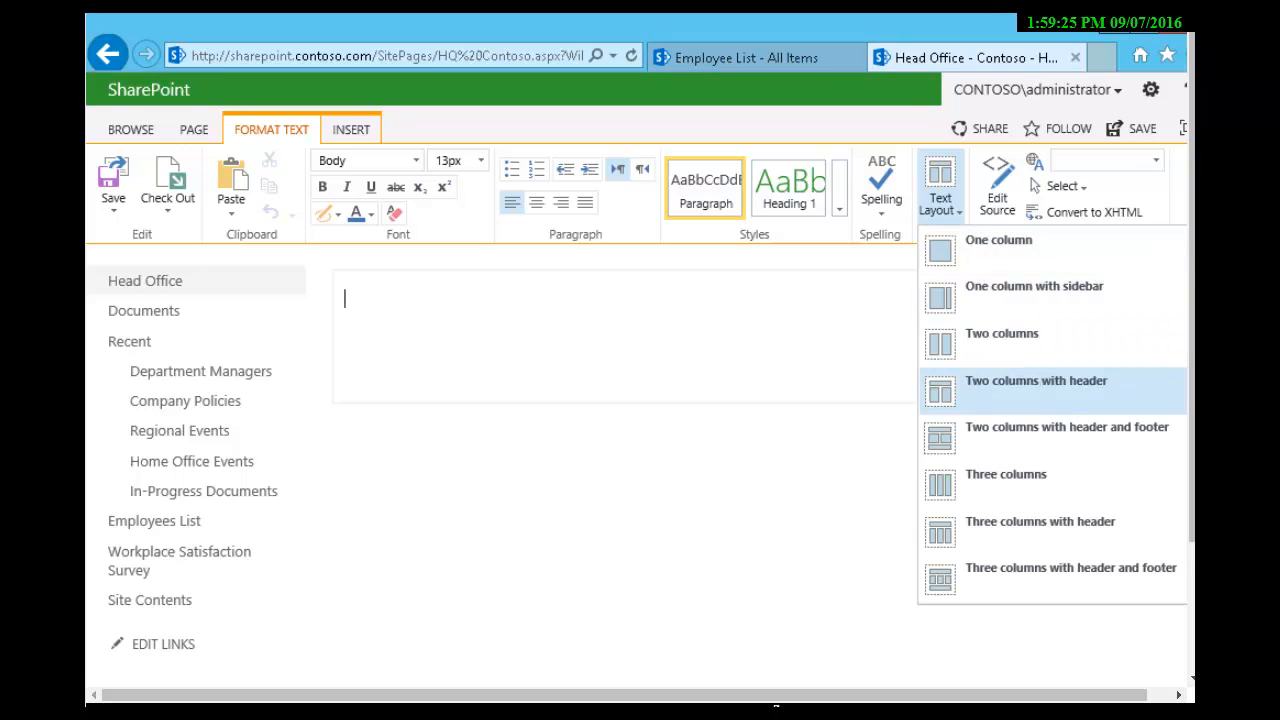
click(1036, 388)
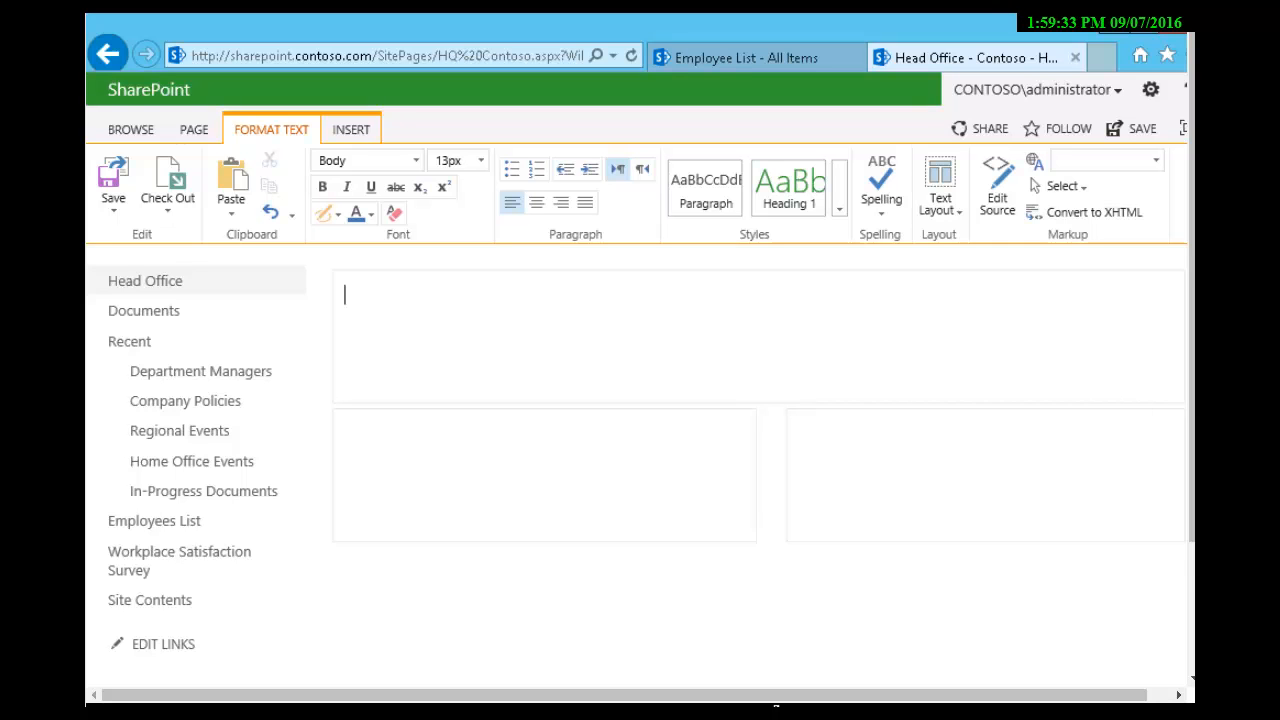
Step: Enter "Welcome to Contoso" as the first line of the header area and start a new paragraph
text(Welcome to Contoso)
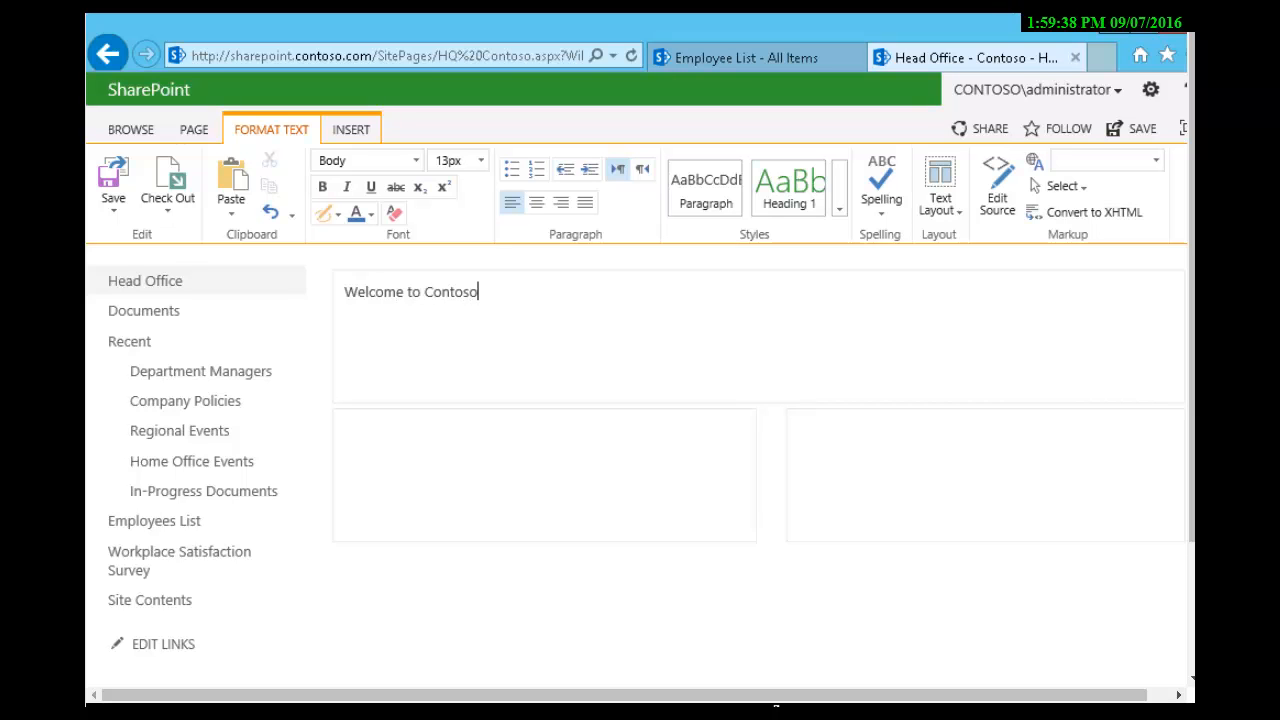
key(Return)
Step: Write "Our mission is to provide our customers and stakeholdes with the best service possible." as the header's second paragraph
text(Our mission is to provide)
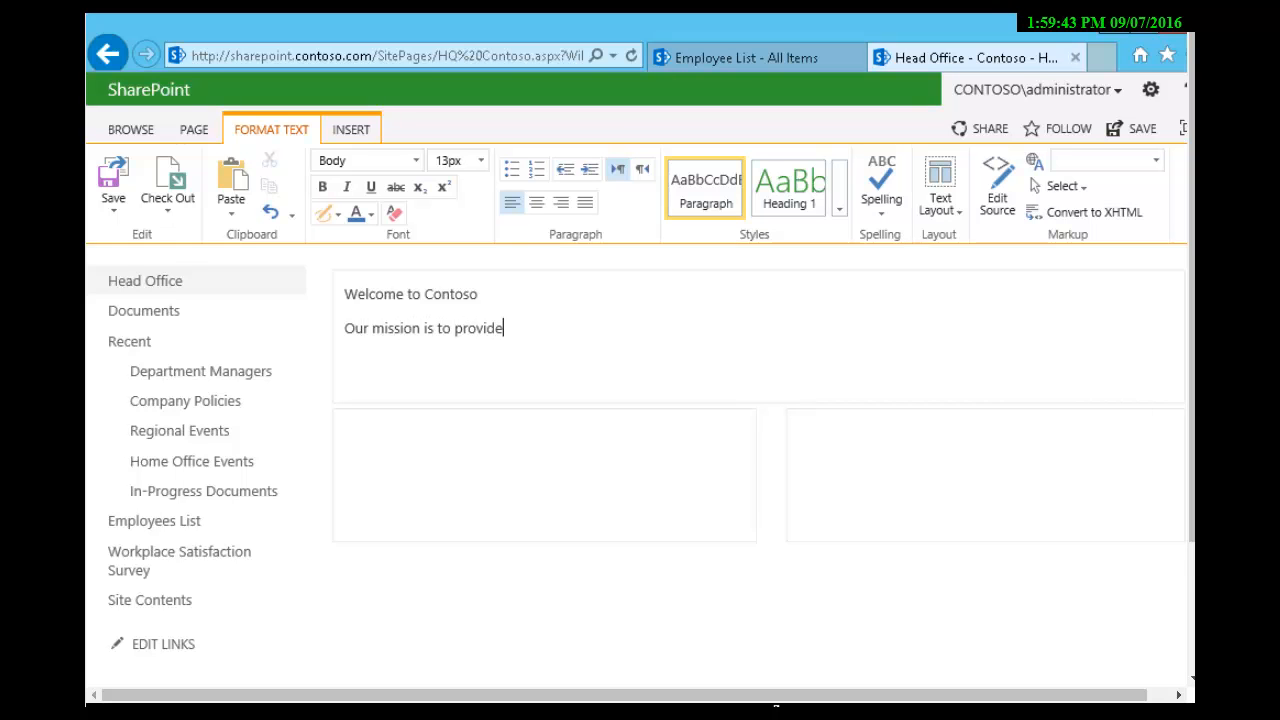
text( our customers and sta)
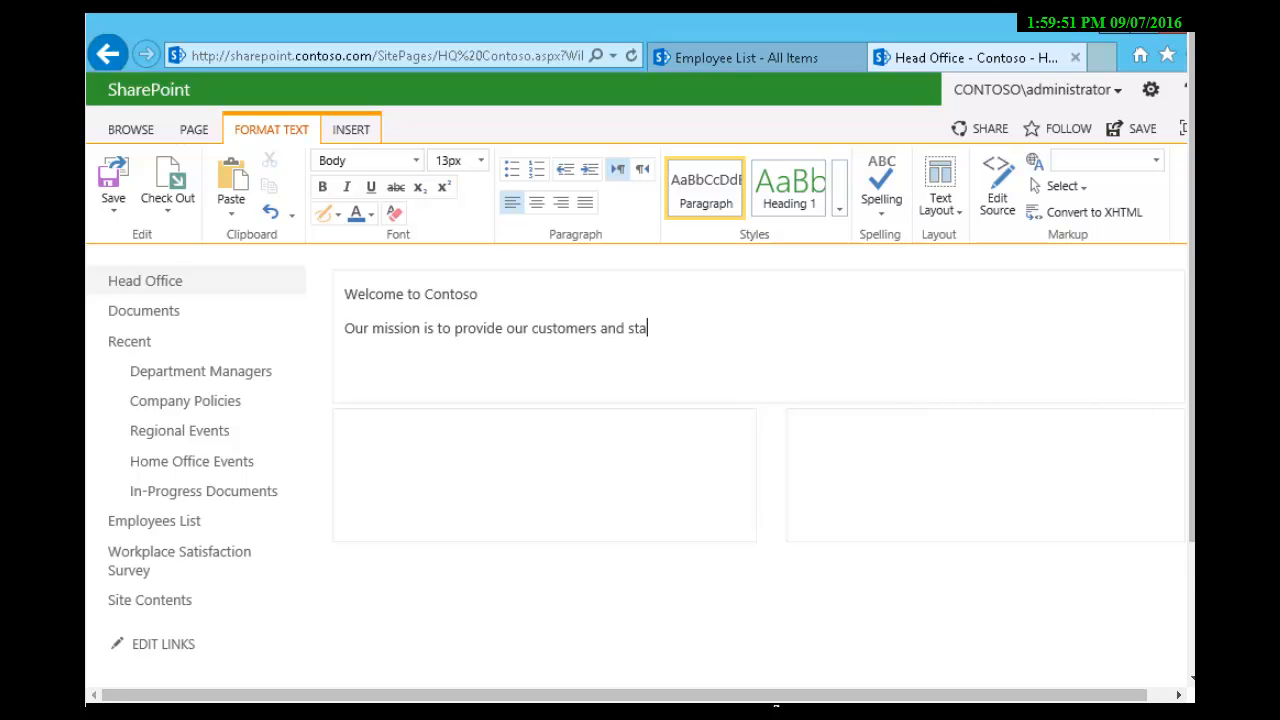
text(keholdes with the bet)
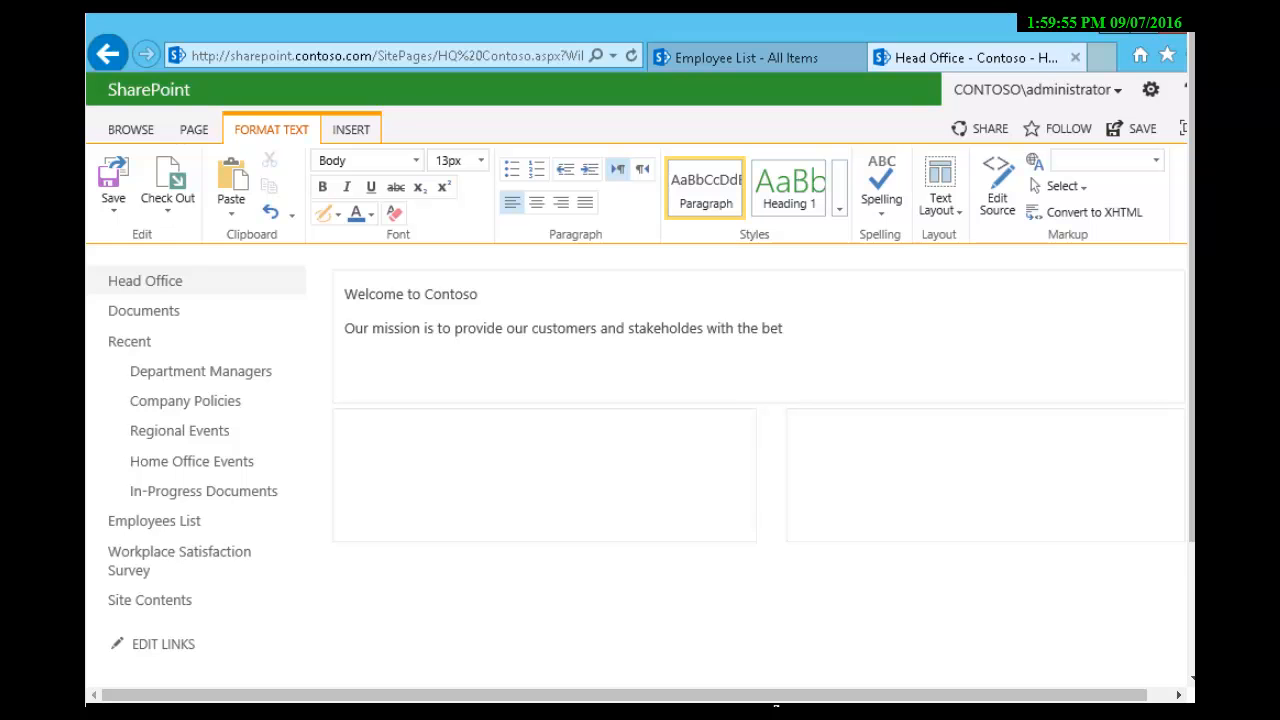
text(s sev)
key(BackSpace)
text(rvice possible.)
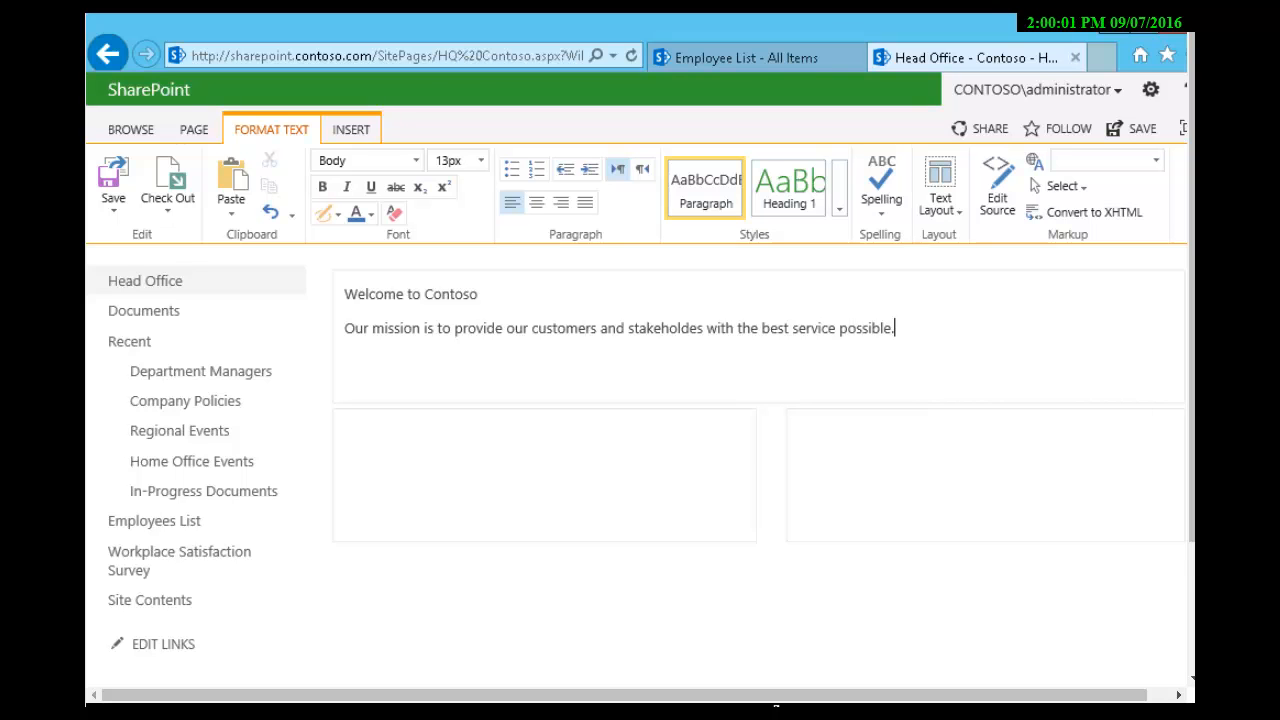
Step: Format the "Welcome to Contoso" line as 24 pt, bold text in the darkest teal theme color
drag(478, 294, 344, 294)
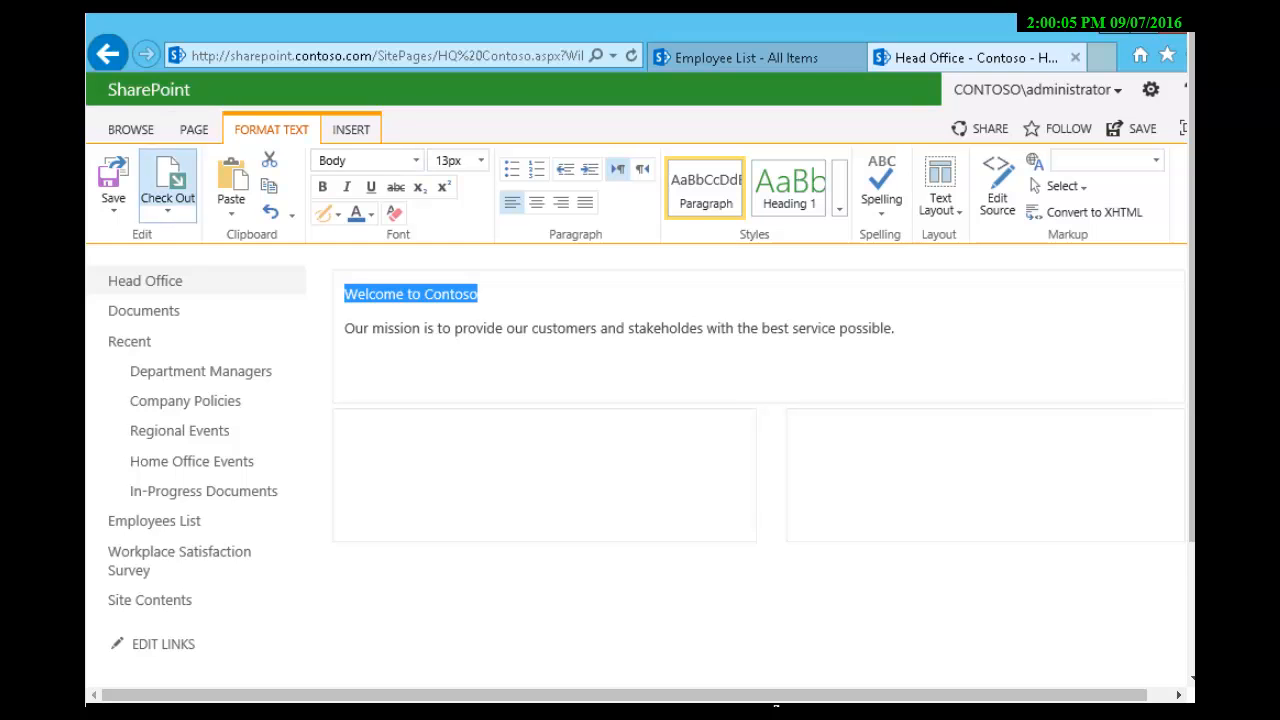
click(480, 160)
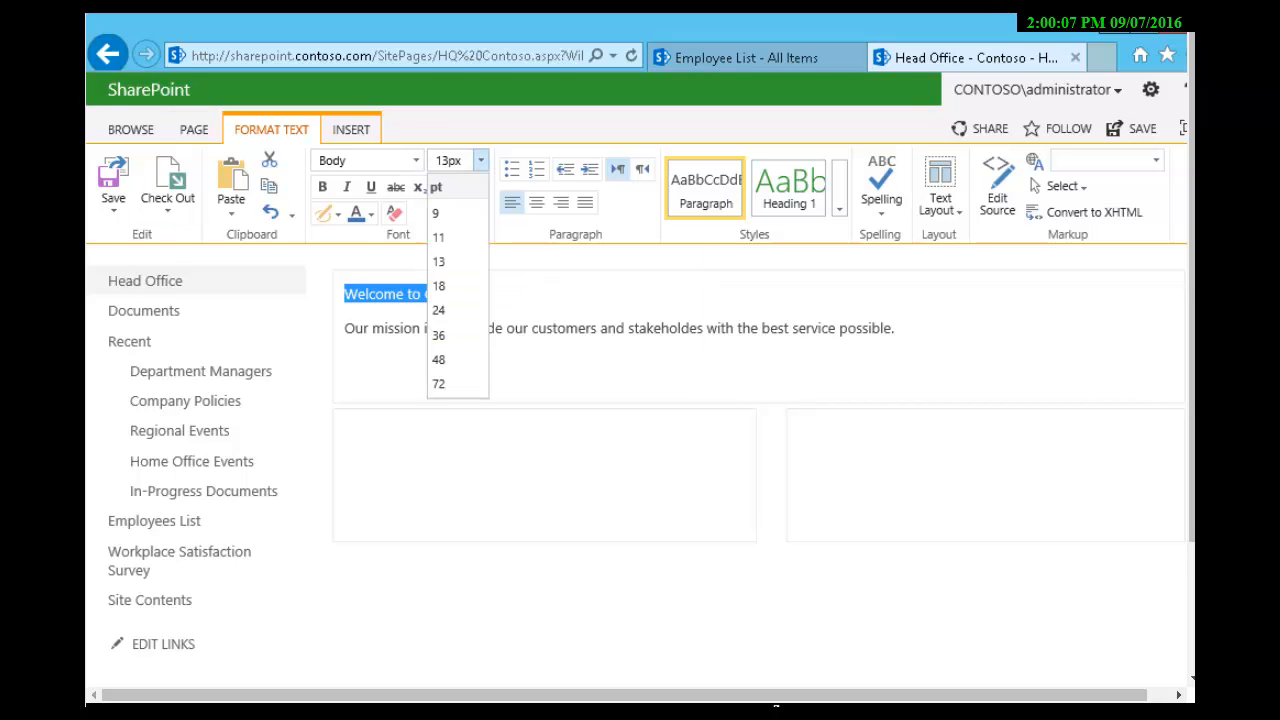
click(438, 310)
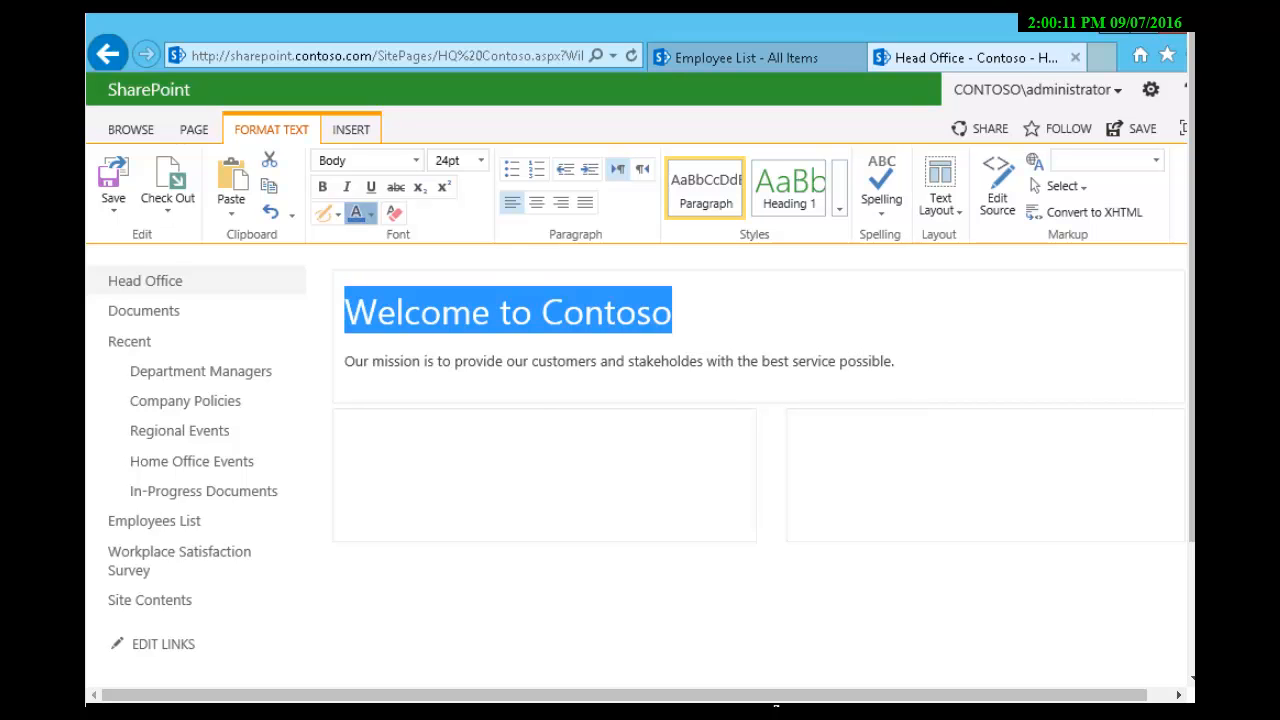
click(370, 213)
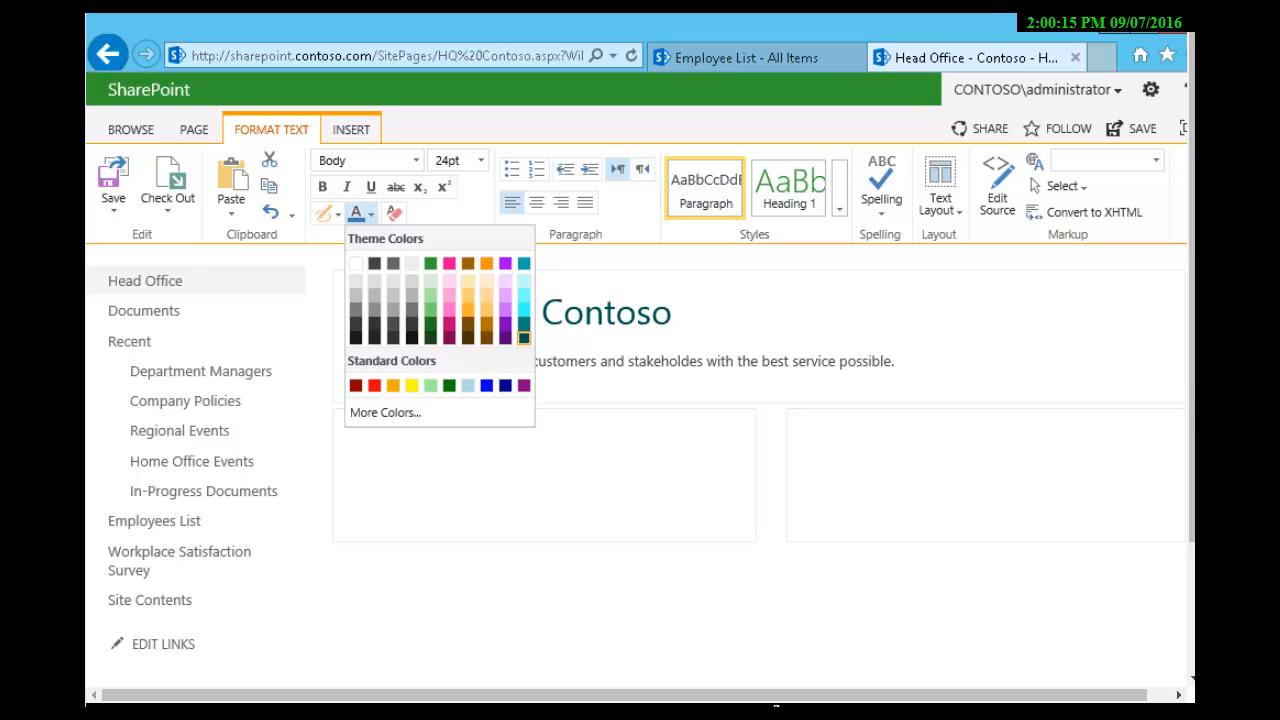
key(Escape)
key(ctrl+b)
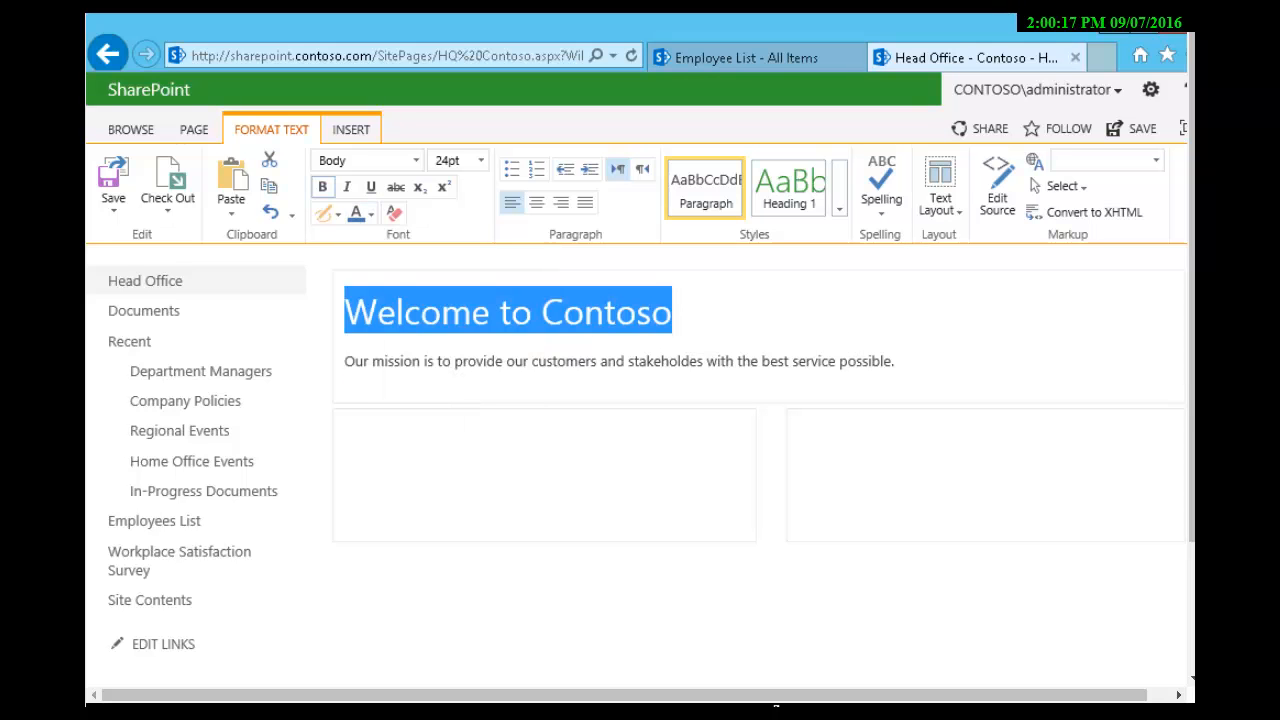
click(692, 312)
Step: Format the mission sentence in the page header as Tahoma, 13 pt
click(758, 361)
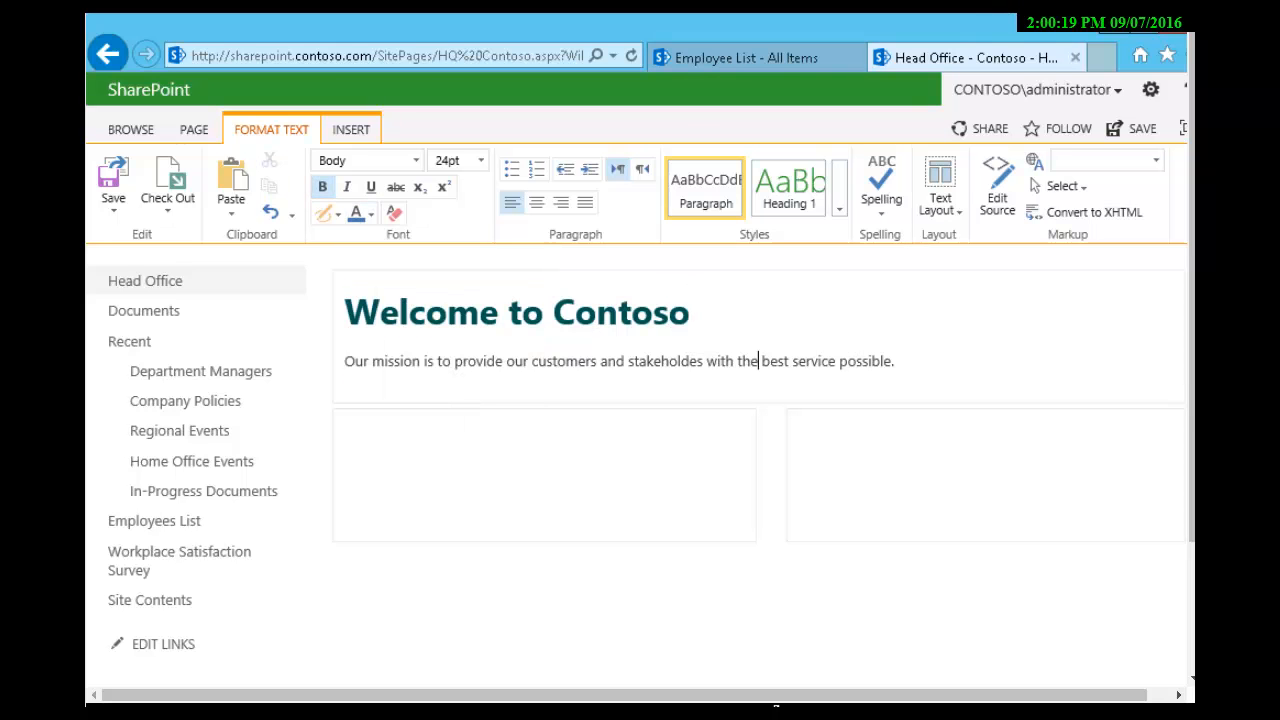
drag(895, 361, 344, 361)
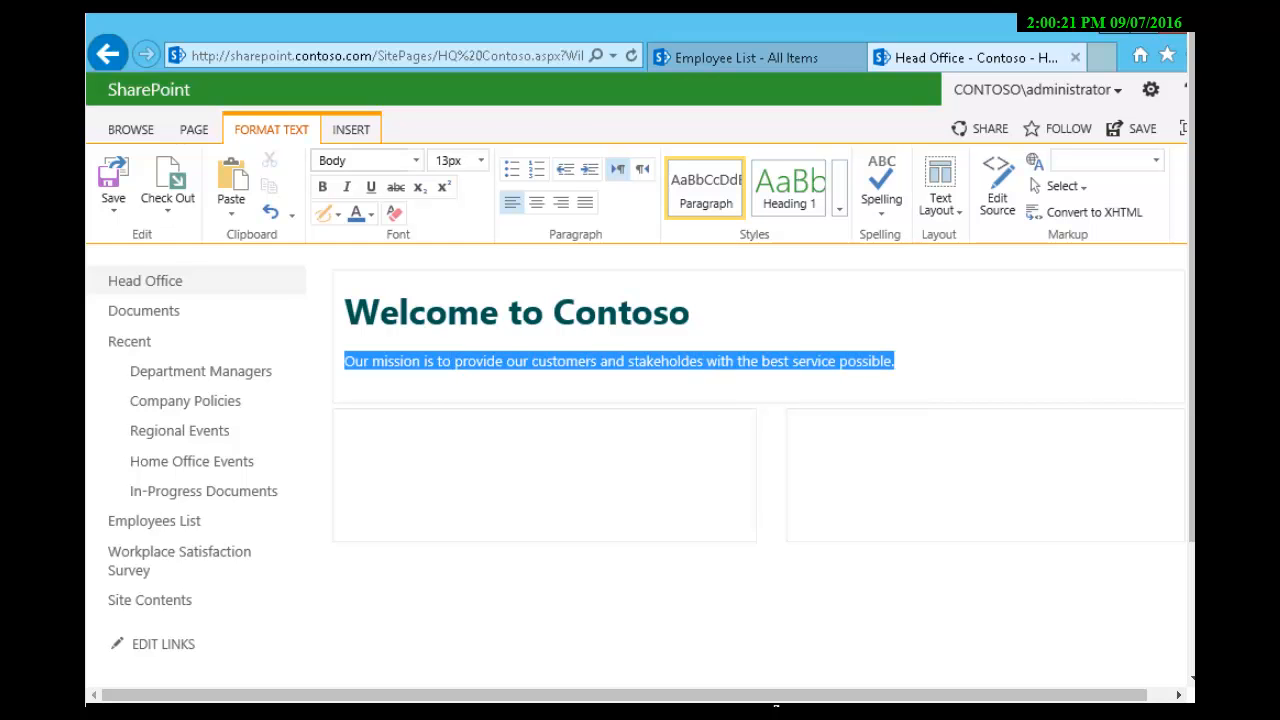
click(415, 160)
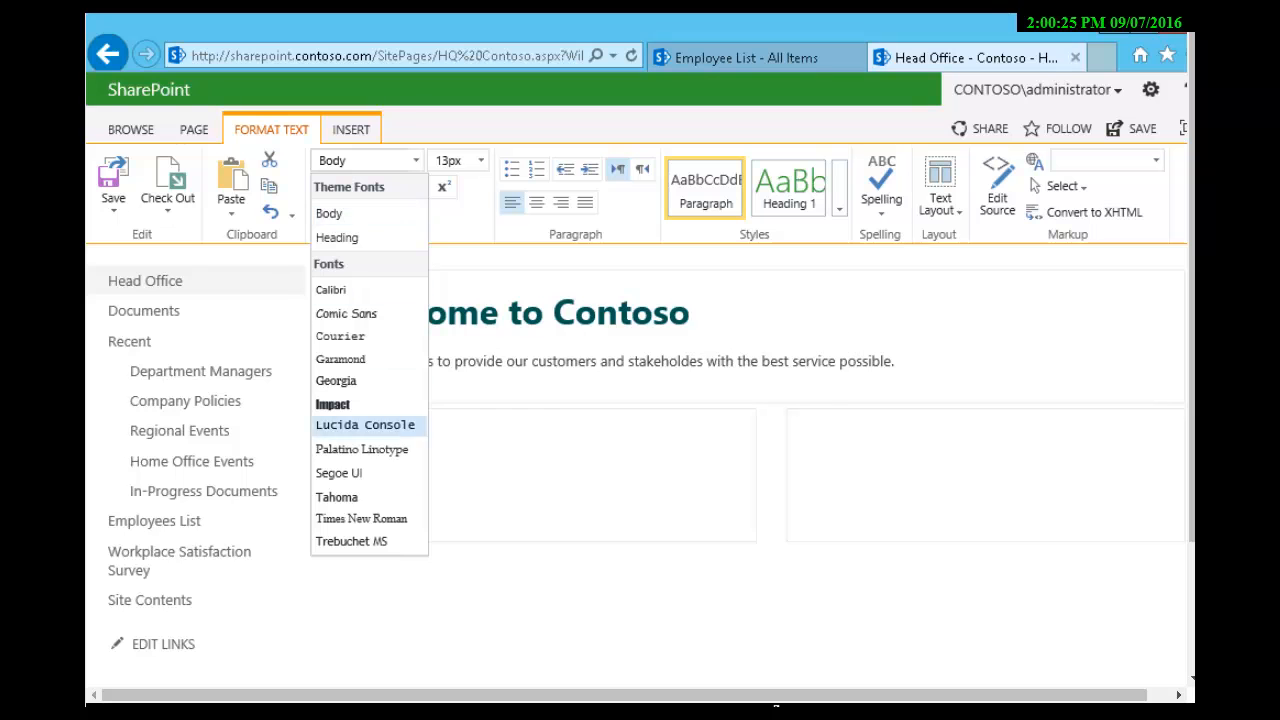
key(Return)
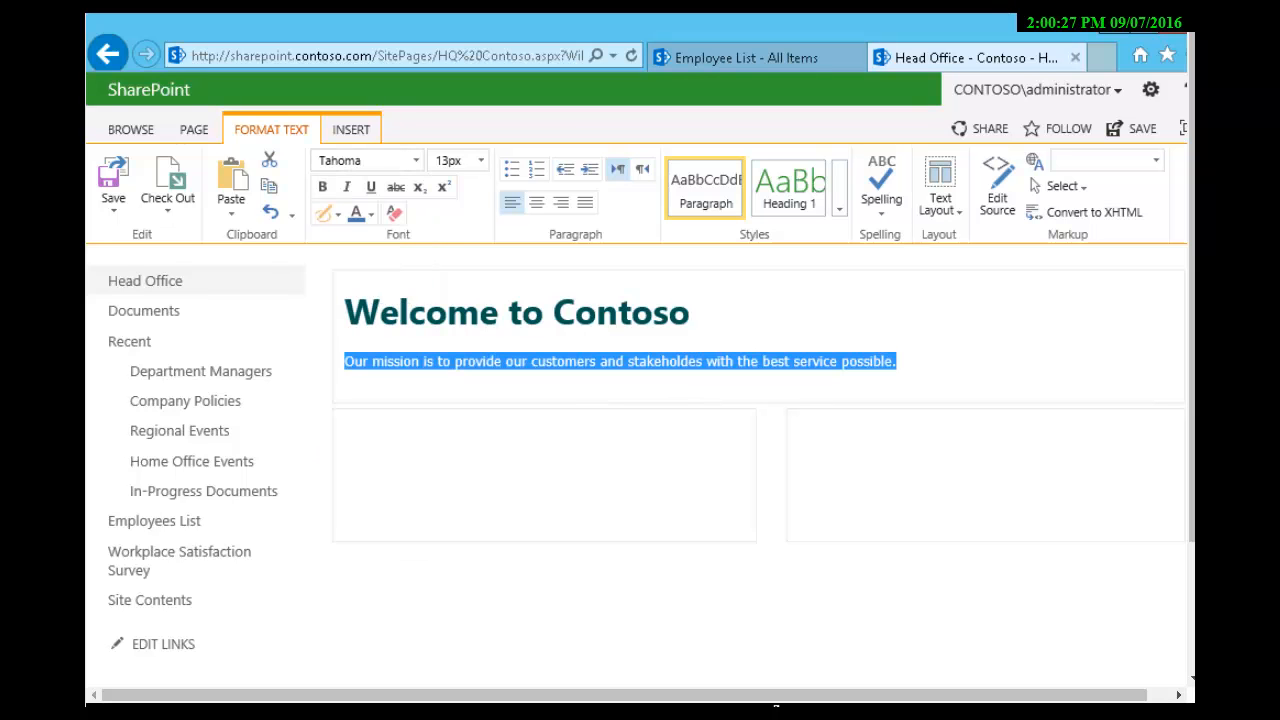
click(480, 160)
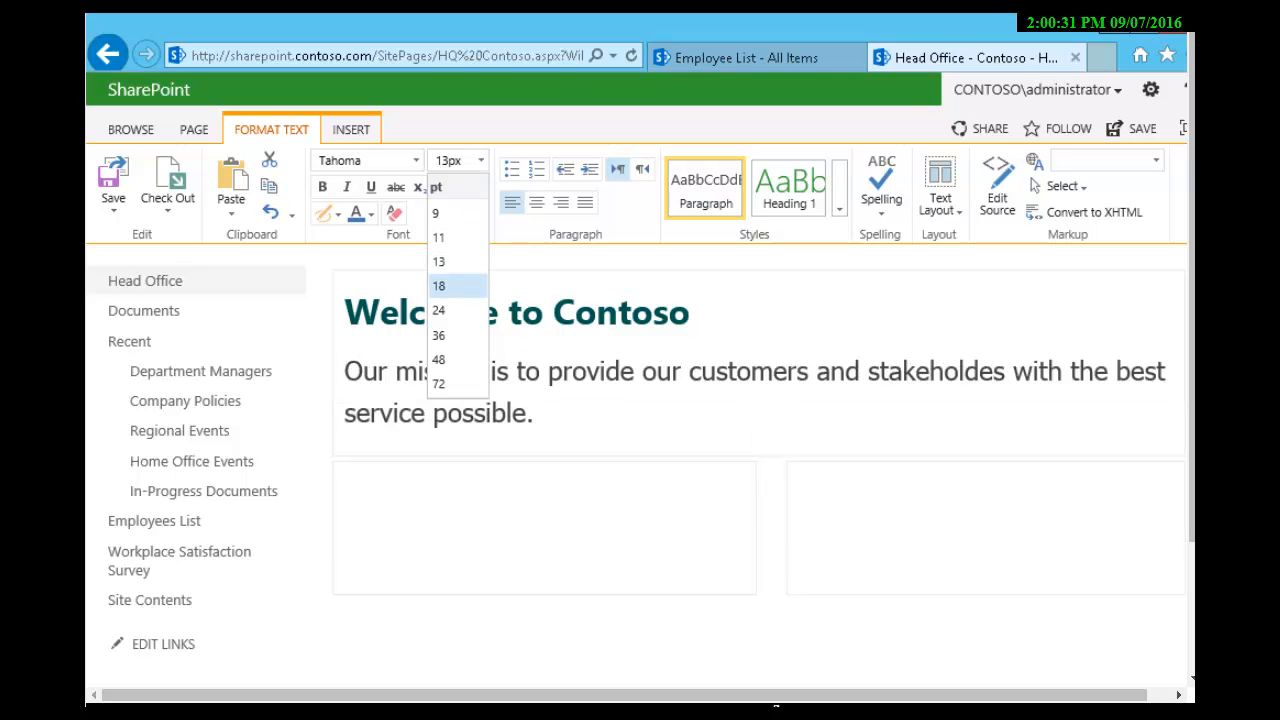
key(Up)
key(Return)
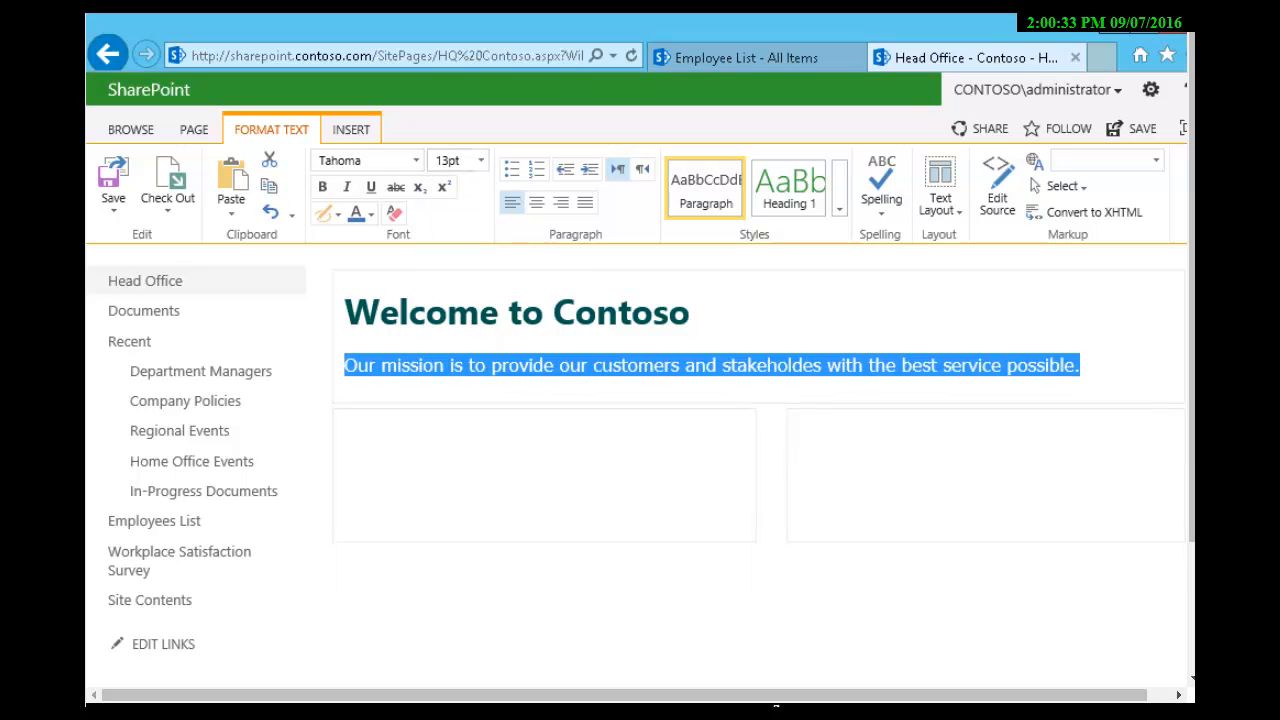
Step: Insert the Department Managers app as a web part in the left column below the header
click(346, 437)
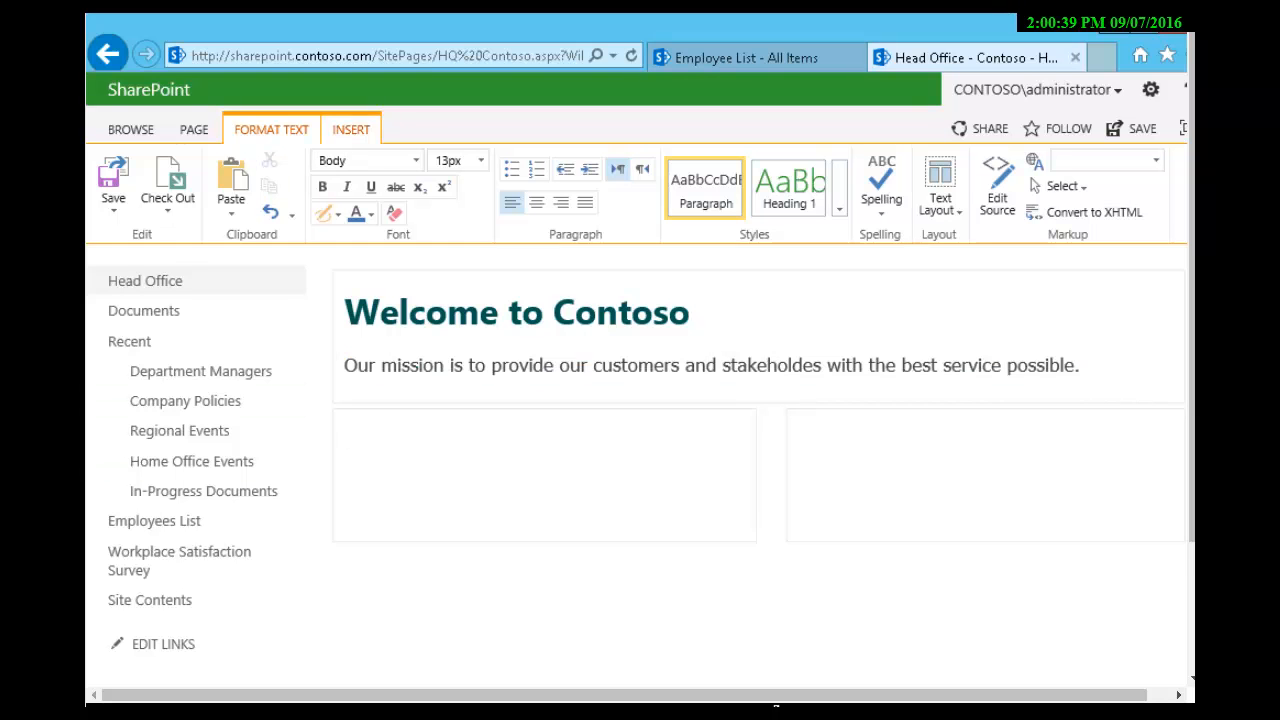
click(351, 129)
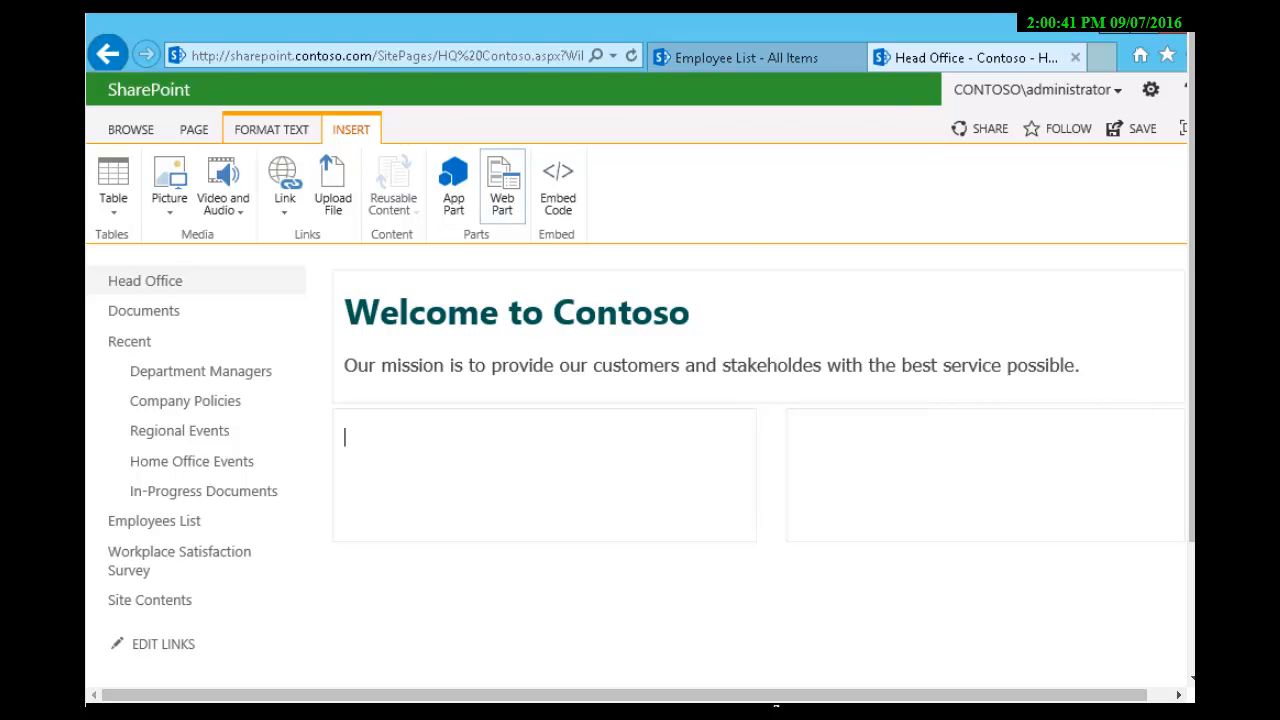
click(502, 185)
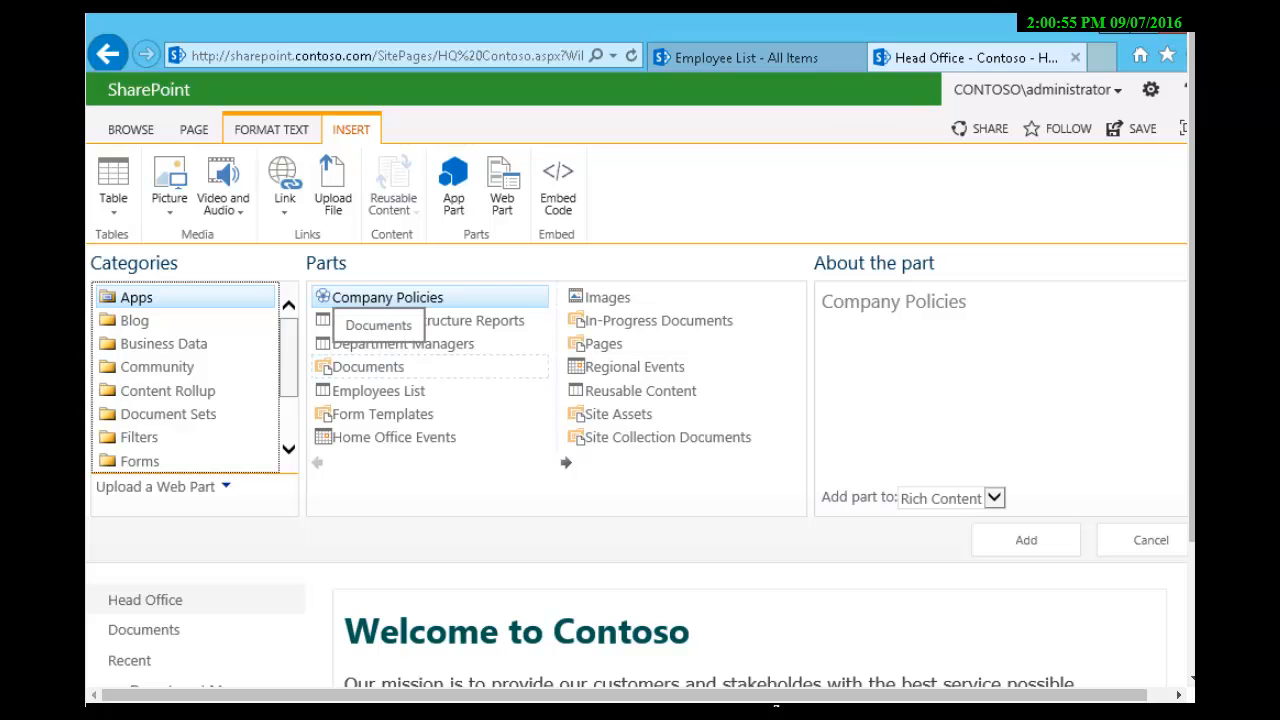
click(404, 344)
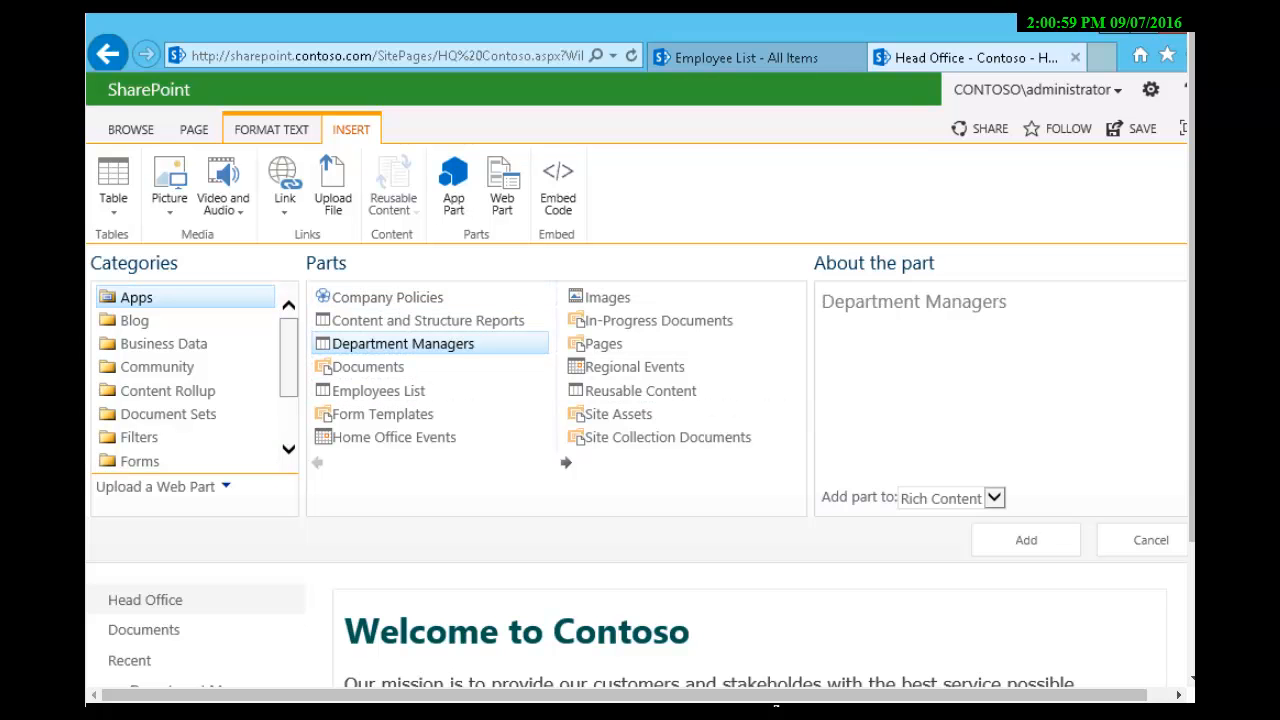
click(1026, 540)
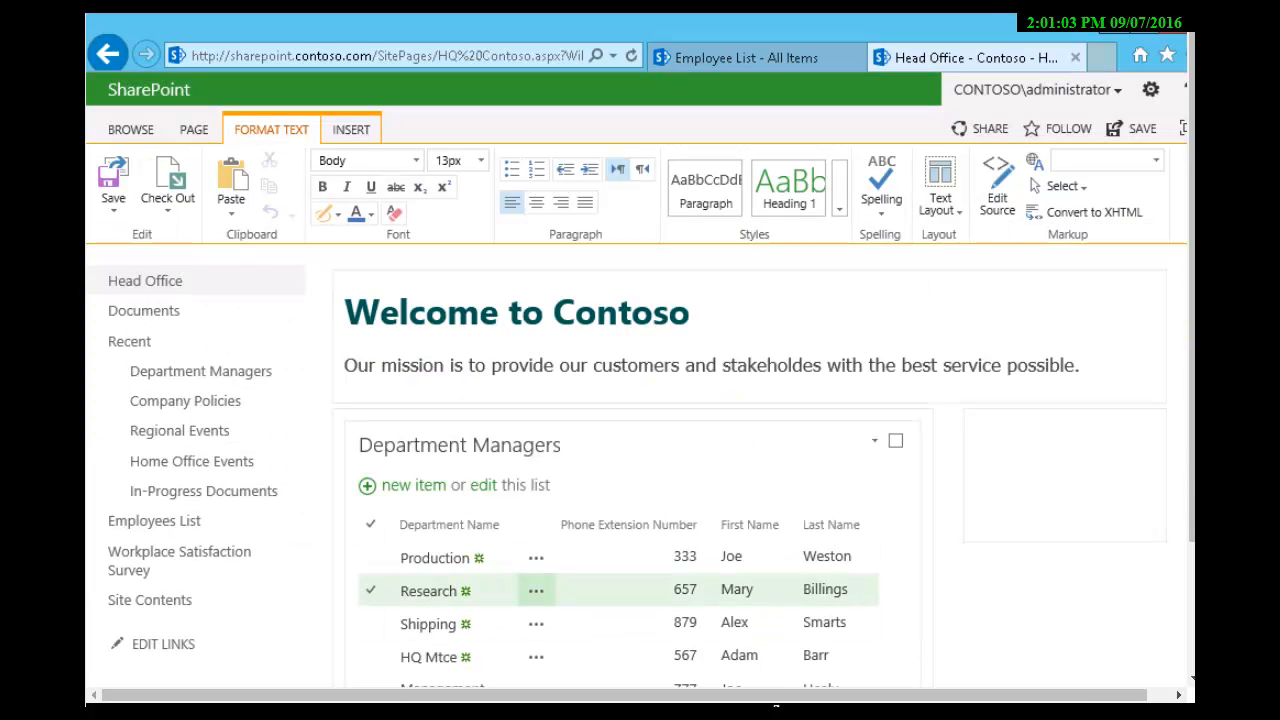
Step: Insert the Employees List app as a web part in the right column and dismiss the AutoComplete prompt
click(980, 430)
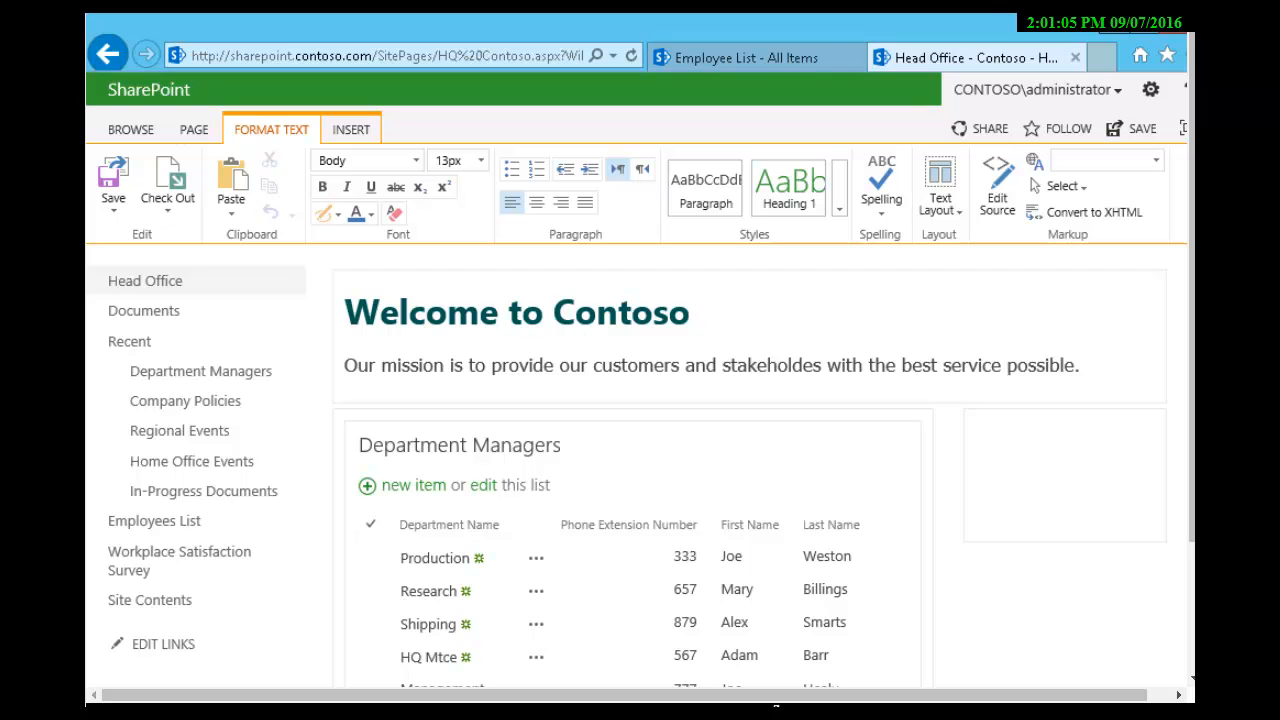
click(351, 129)
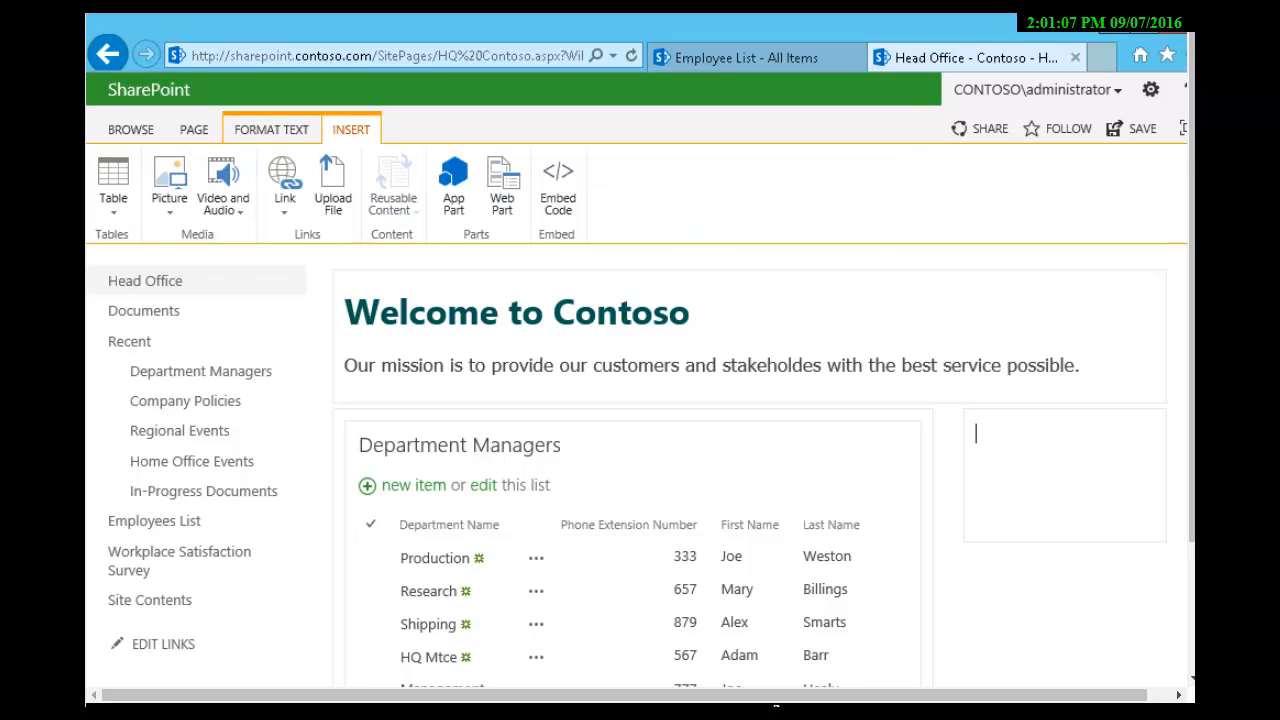
click(502, 185)
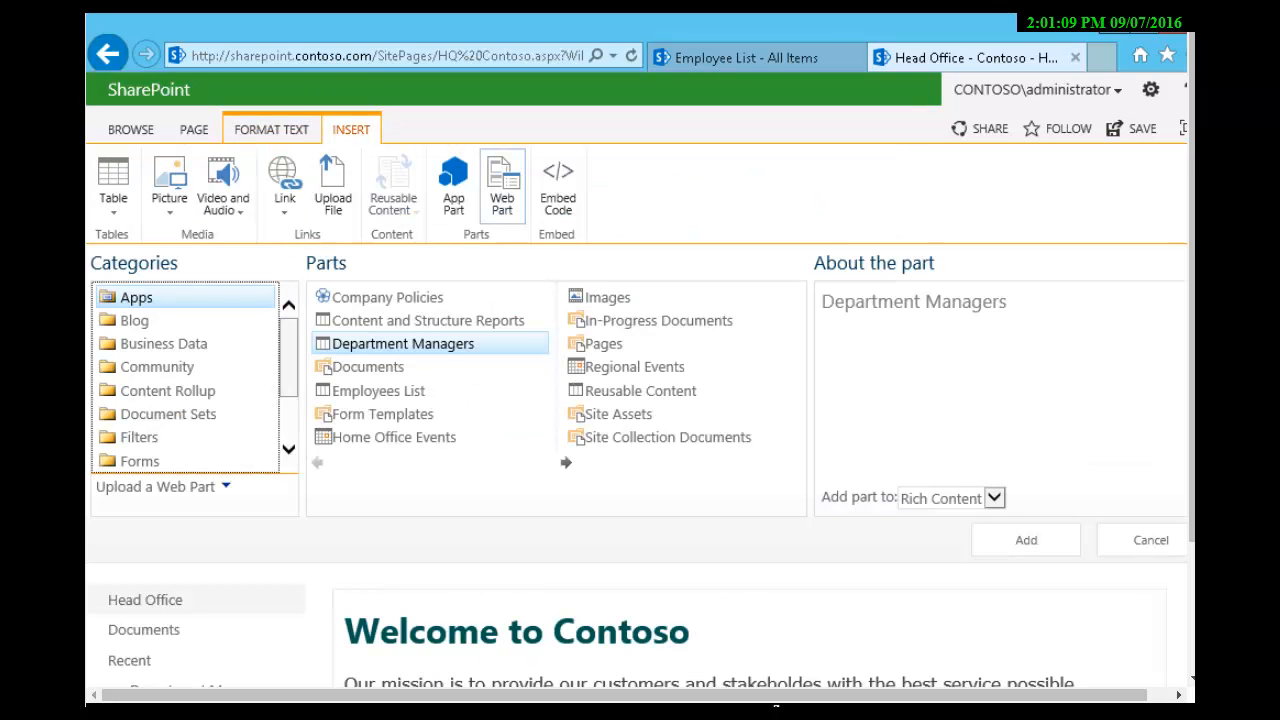
click(379, 391)
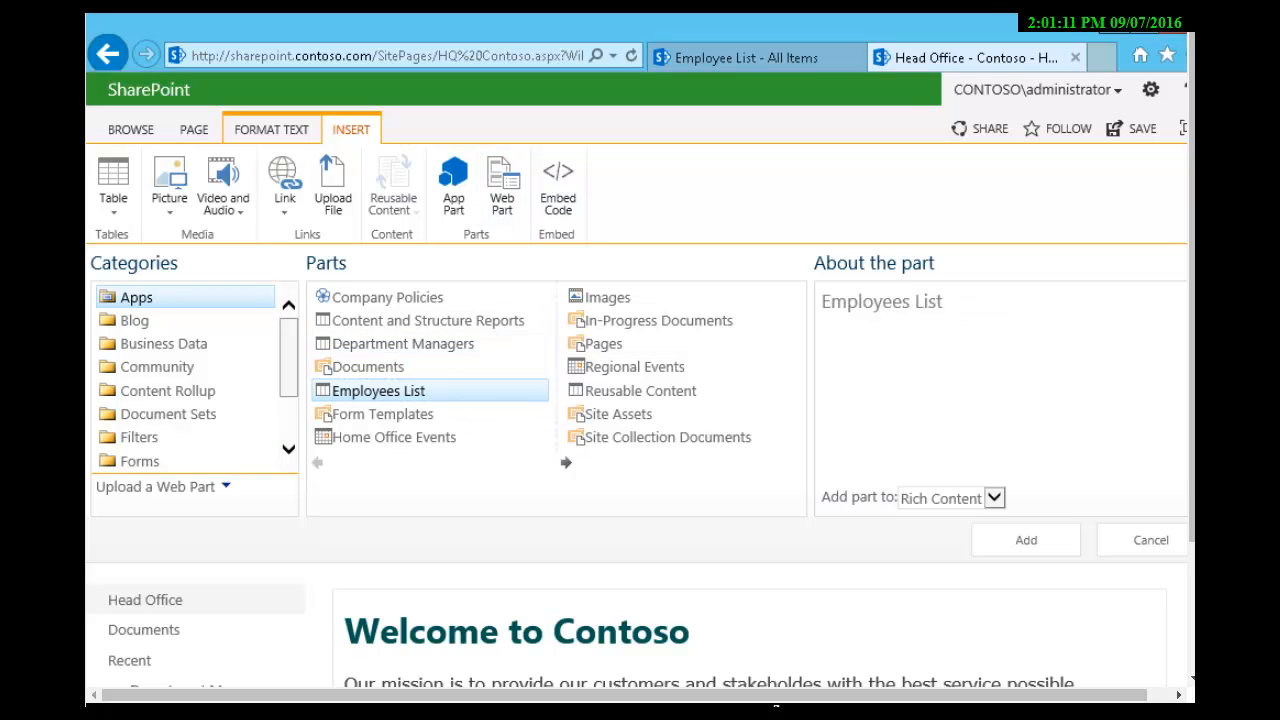
click(1026, 540)
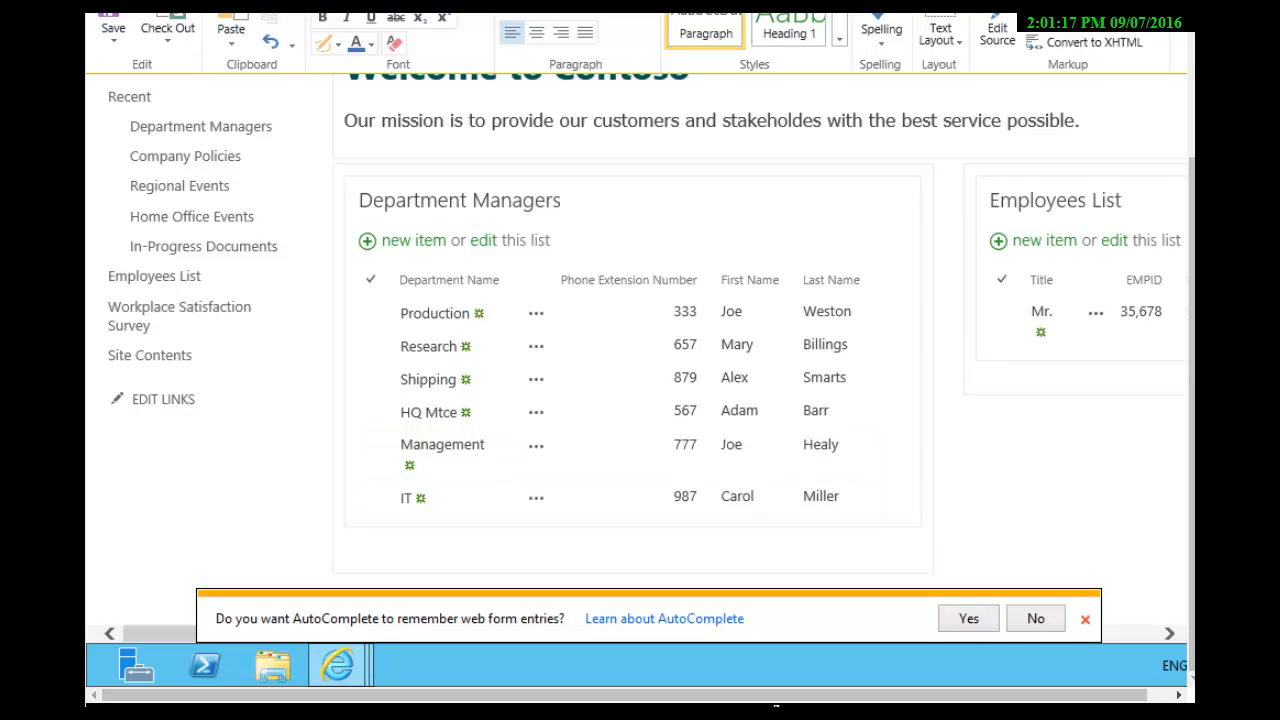
click(1085, 619)
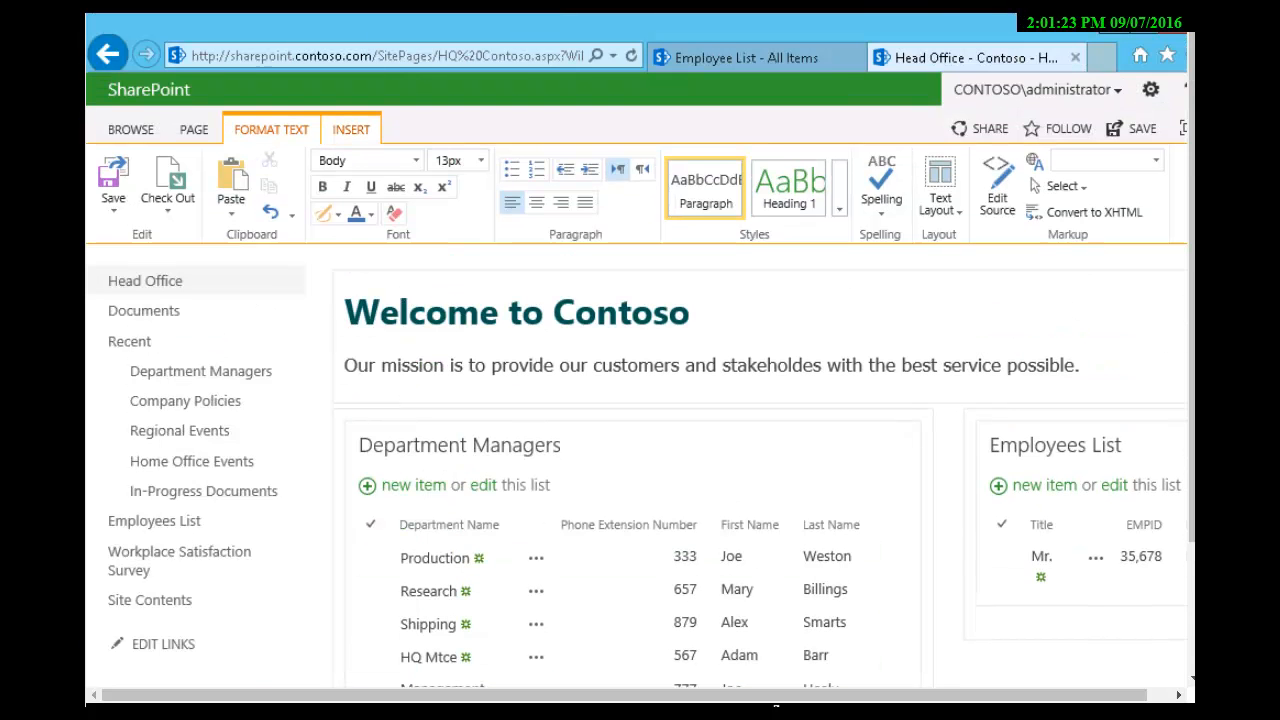
Step: Add the Regional Events calendar as a web part to the page's rich content and review its placement
click(351, 130)
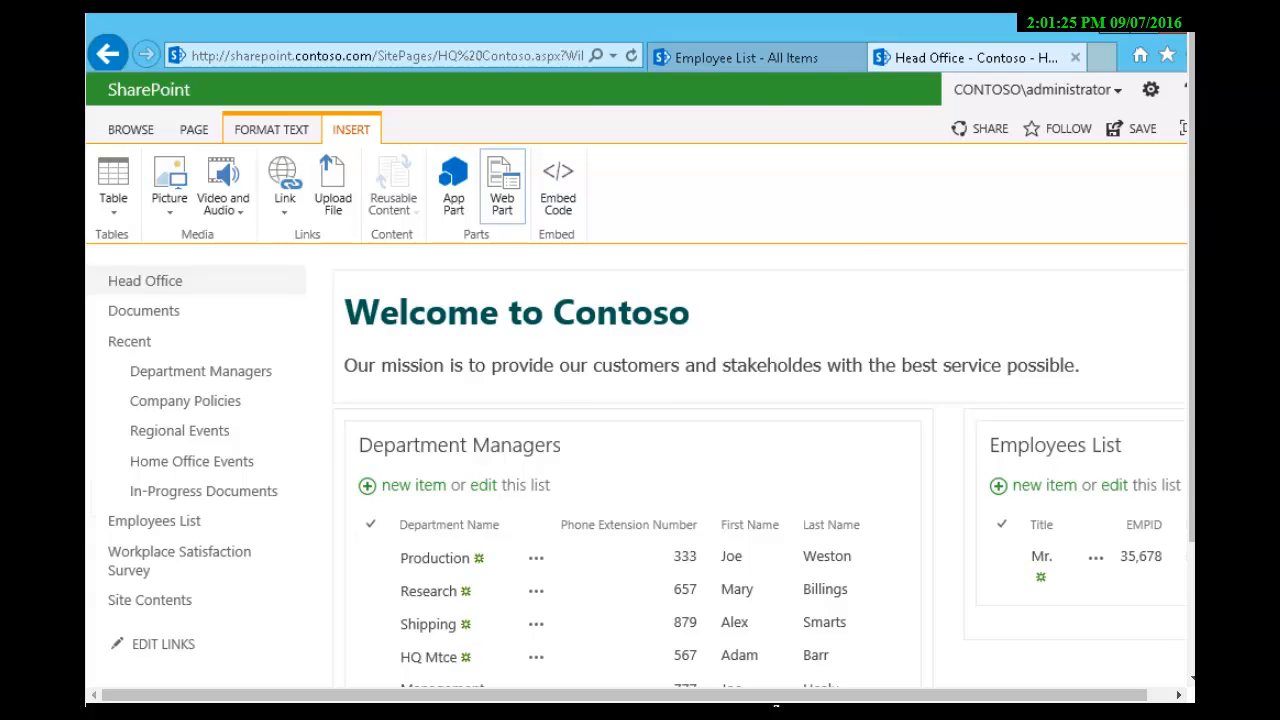
click(502, 185)
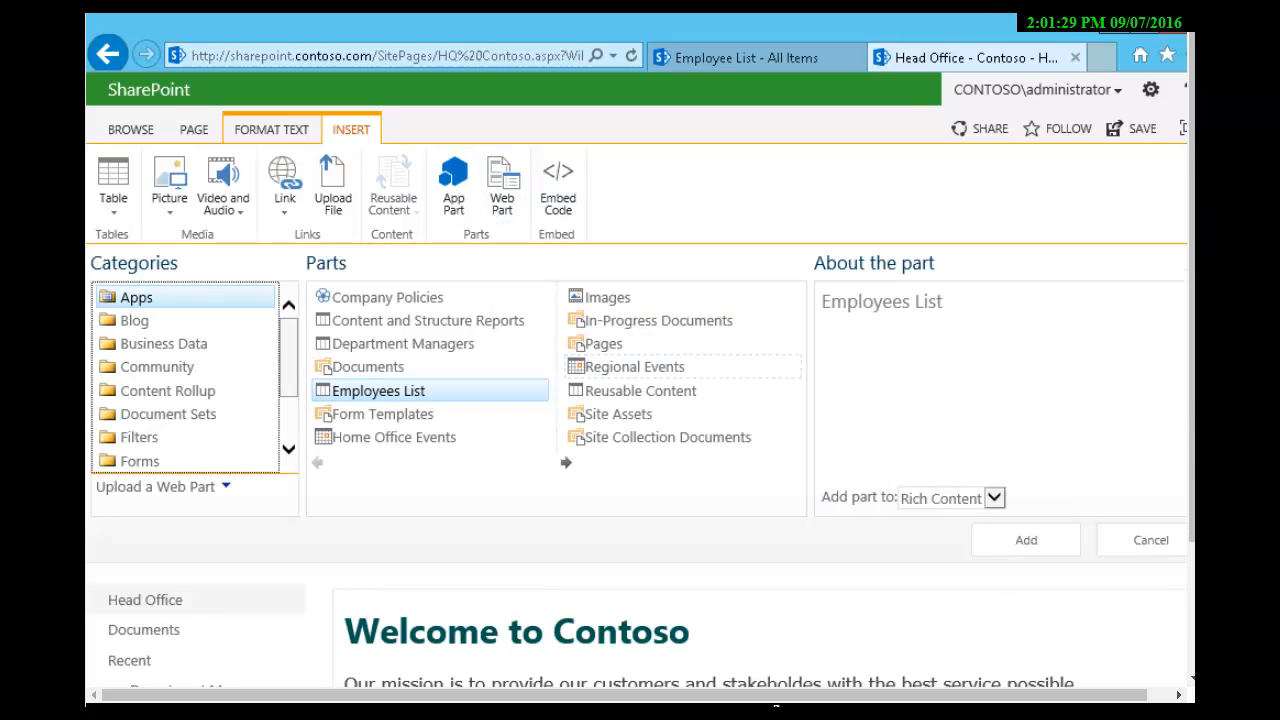
click(635, 367)
click(1026, 540)
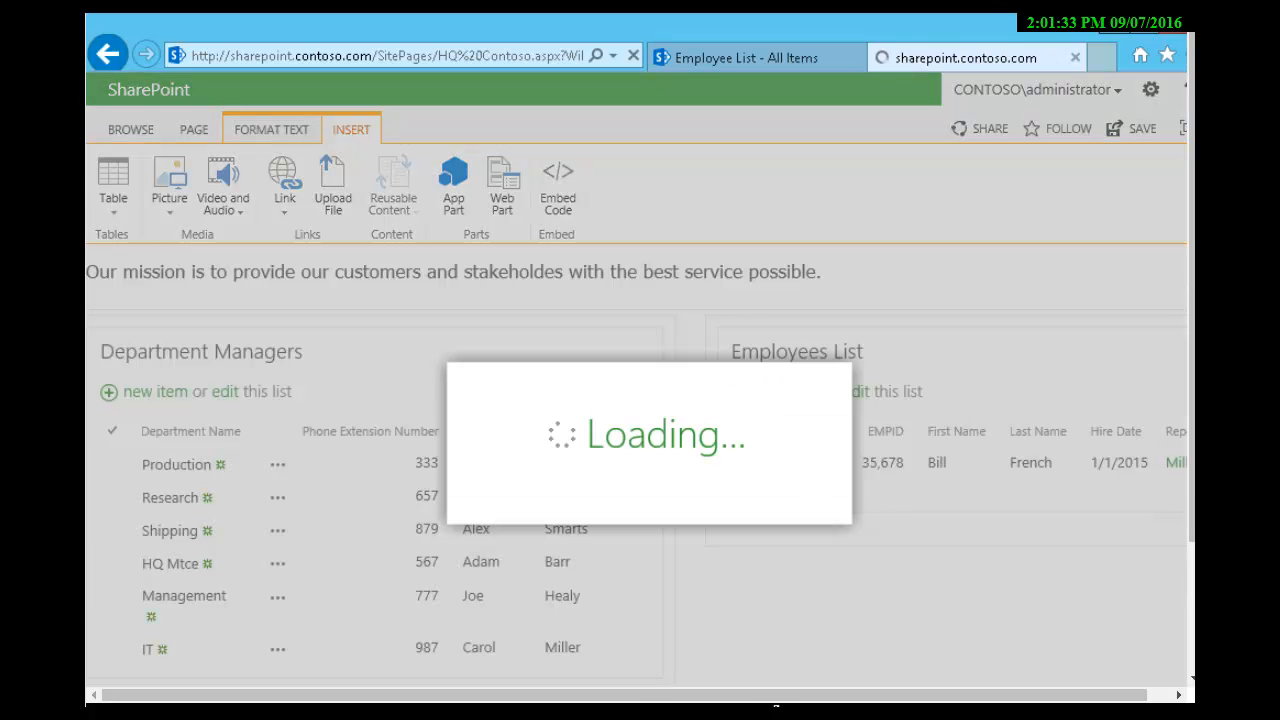
scroll(640, 400, down, 3)
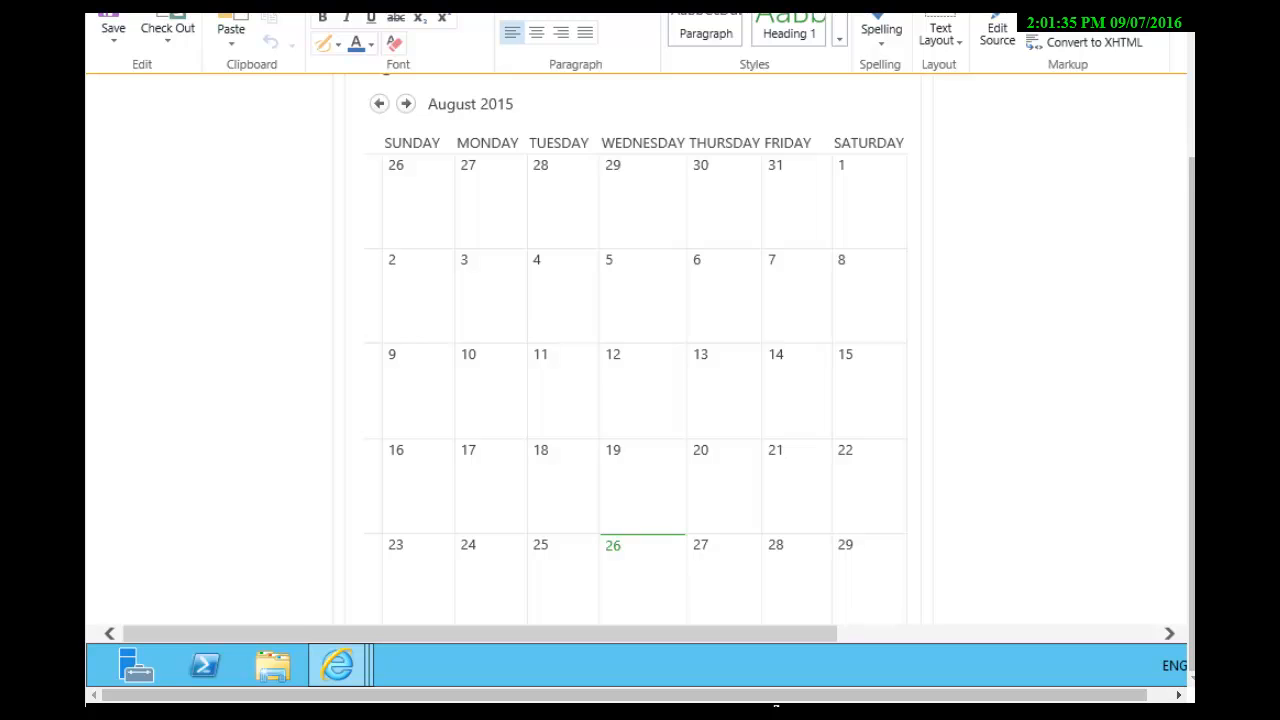
scroll(640, 400, down, 2)
scroll(640, 400, up, 4)
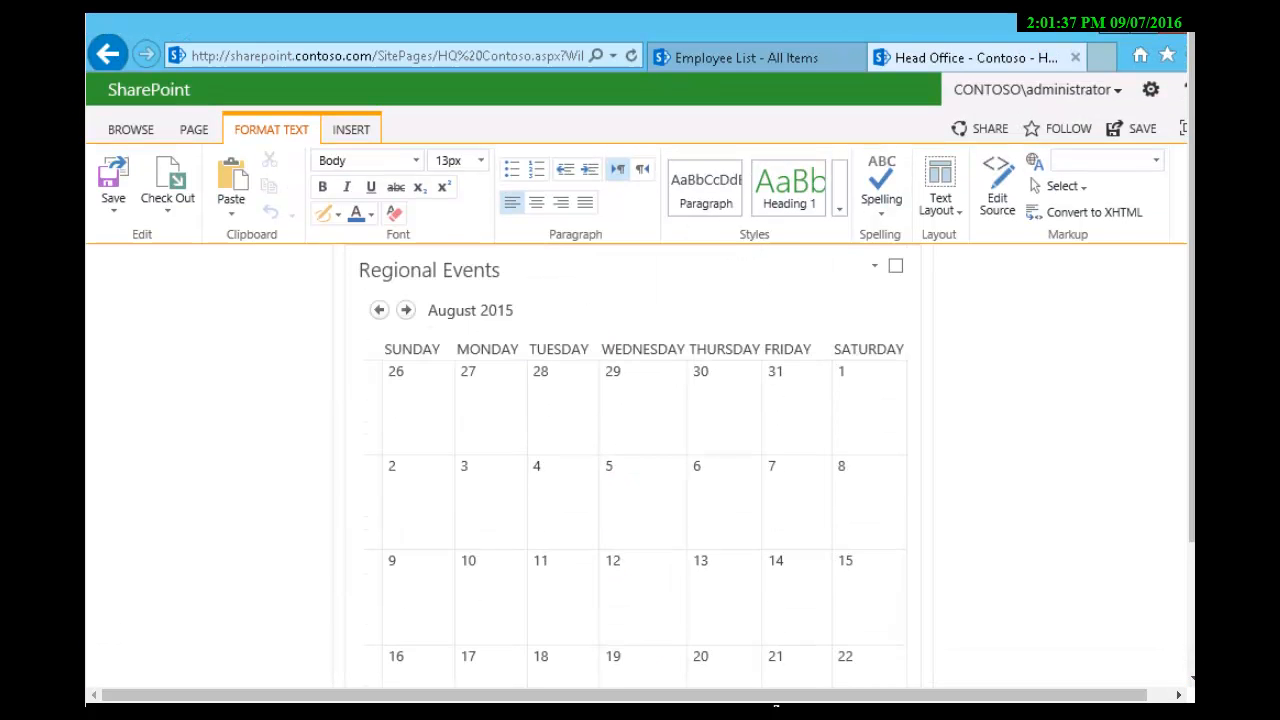
scroll(620, 470, up, 3)
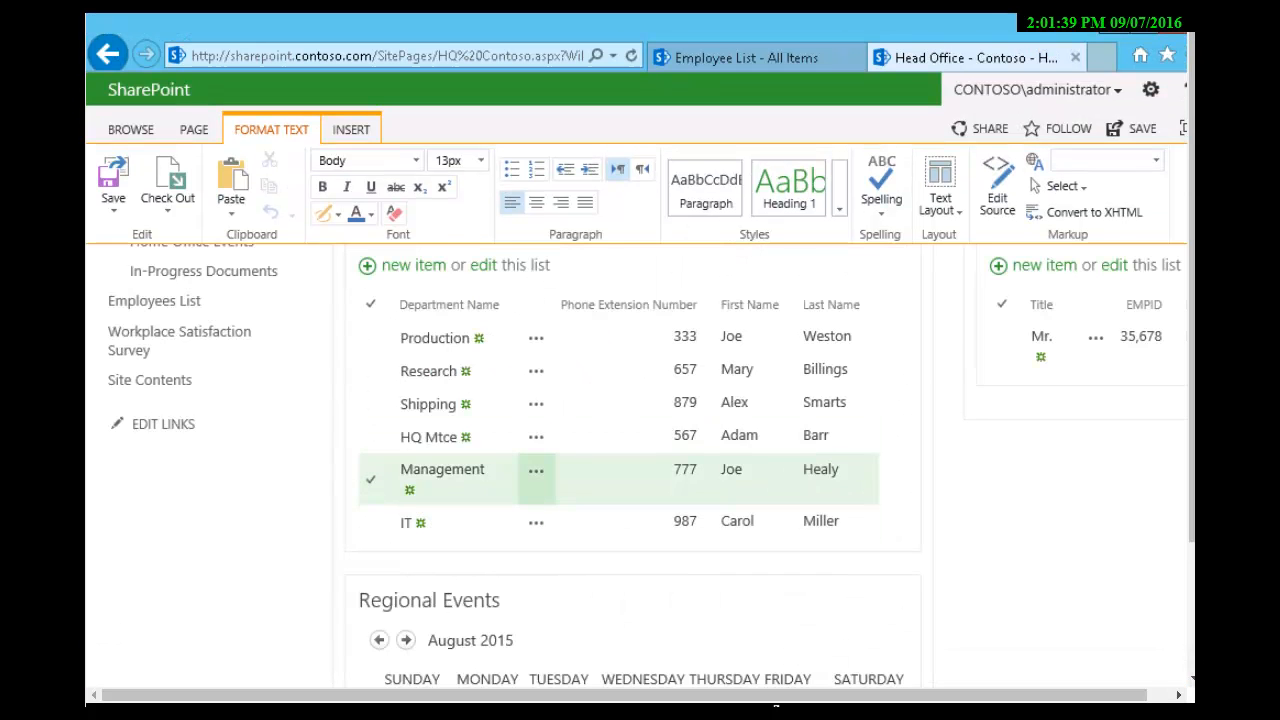
scroll(620, 470, up, 3)
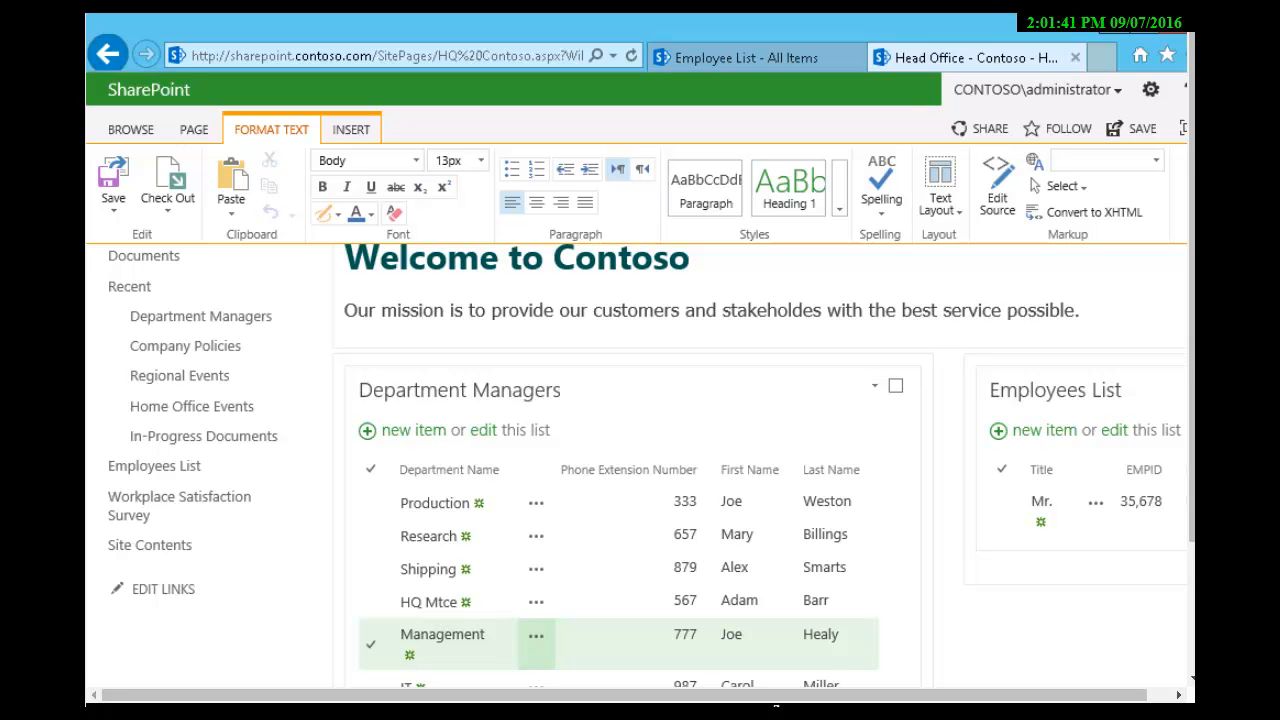
Step: Select the Regional Events web part and open its properties for editing
scroll(780, 400, down, 4)
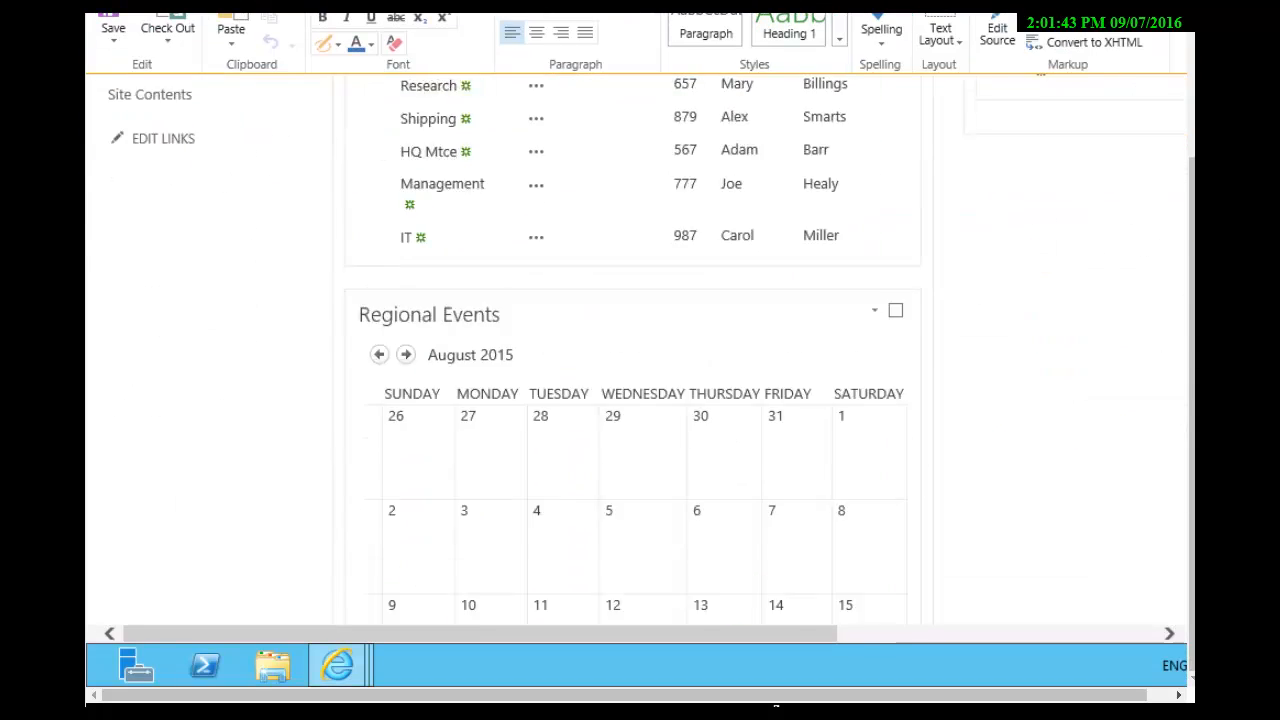
click(895, 178)
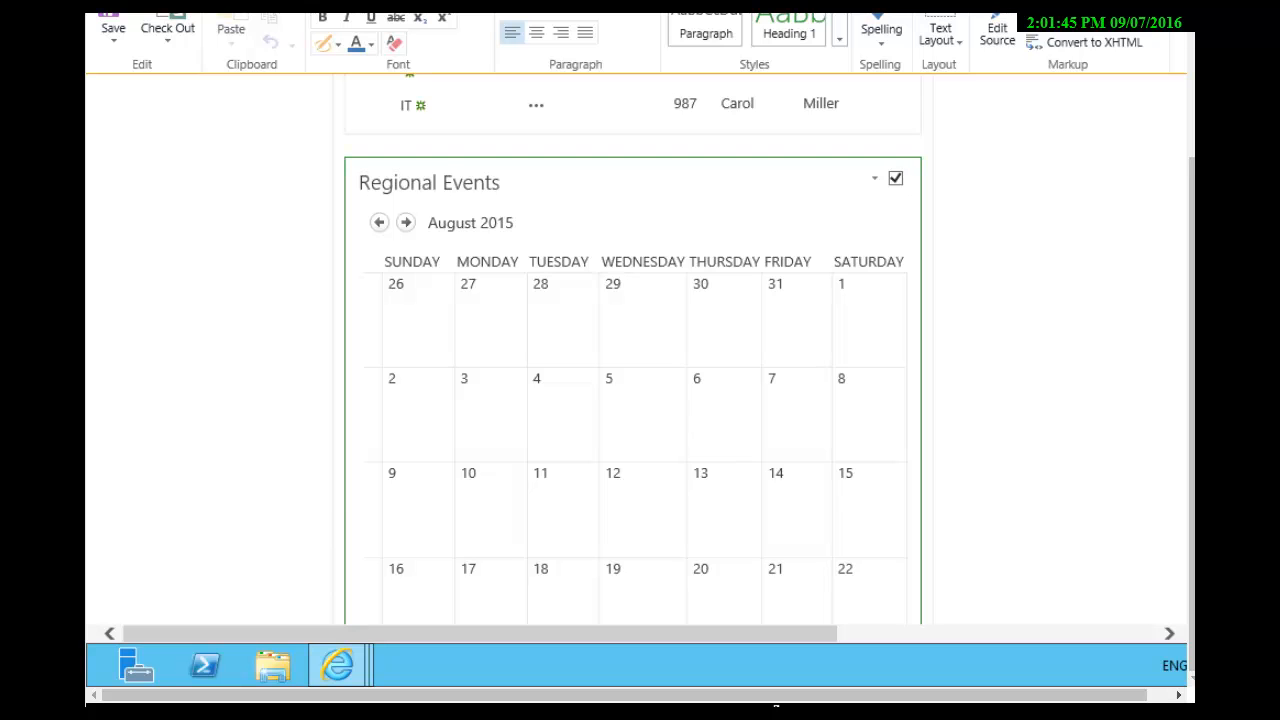
drag(580, 634, 900, 634)
scroll(940, 460, up, 4)
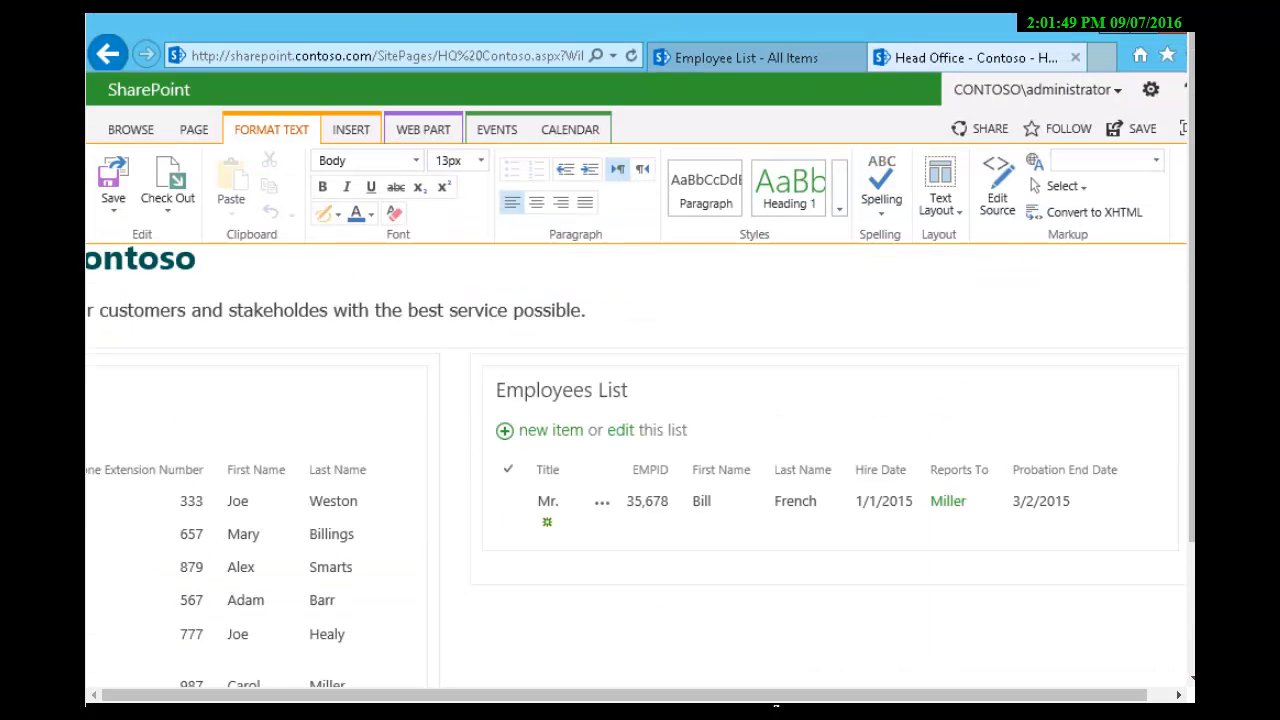
drag(950, 695, 978, 695)
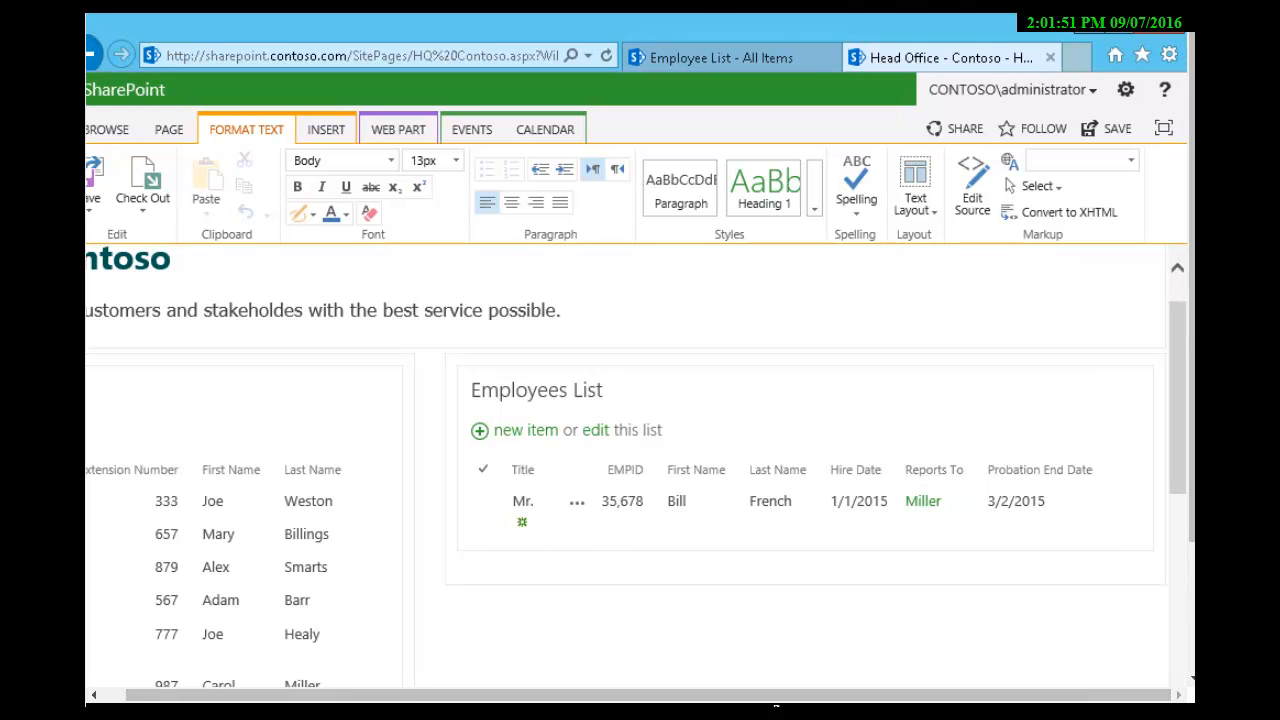
scroll(950, 500, down, 3)
scroll(627, 350, down, 1)
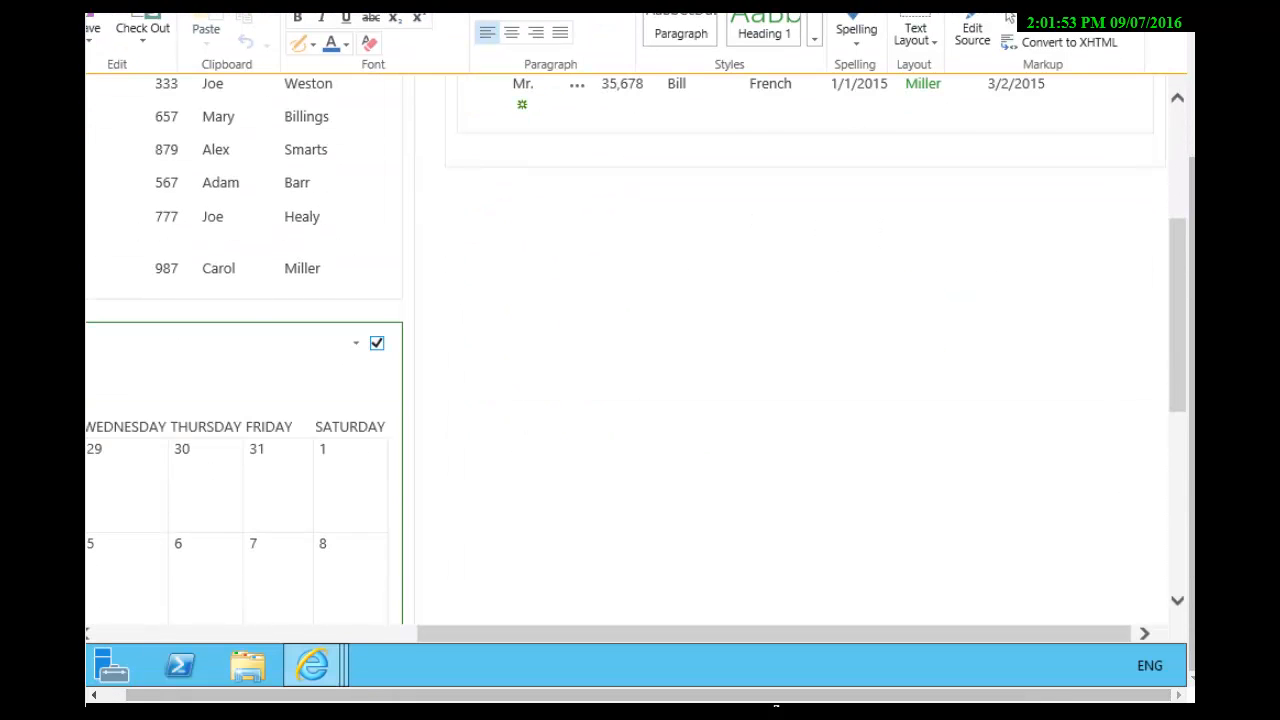
click(356, 343)
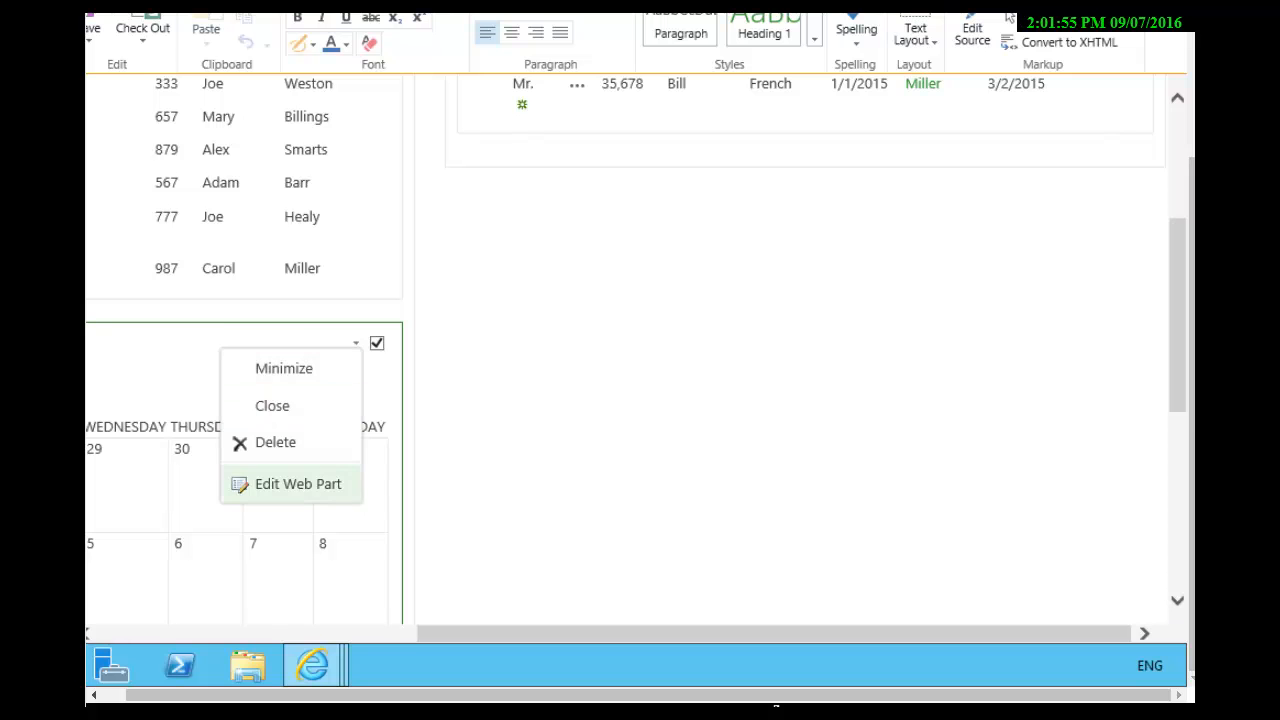
click(298, 484)
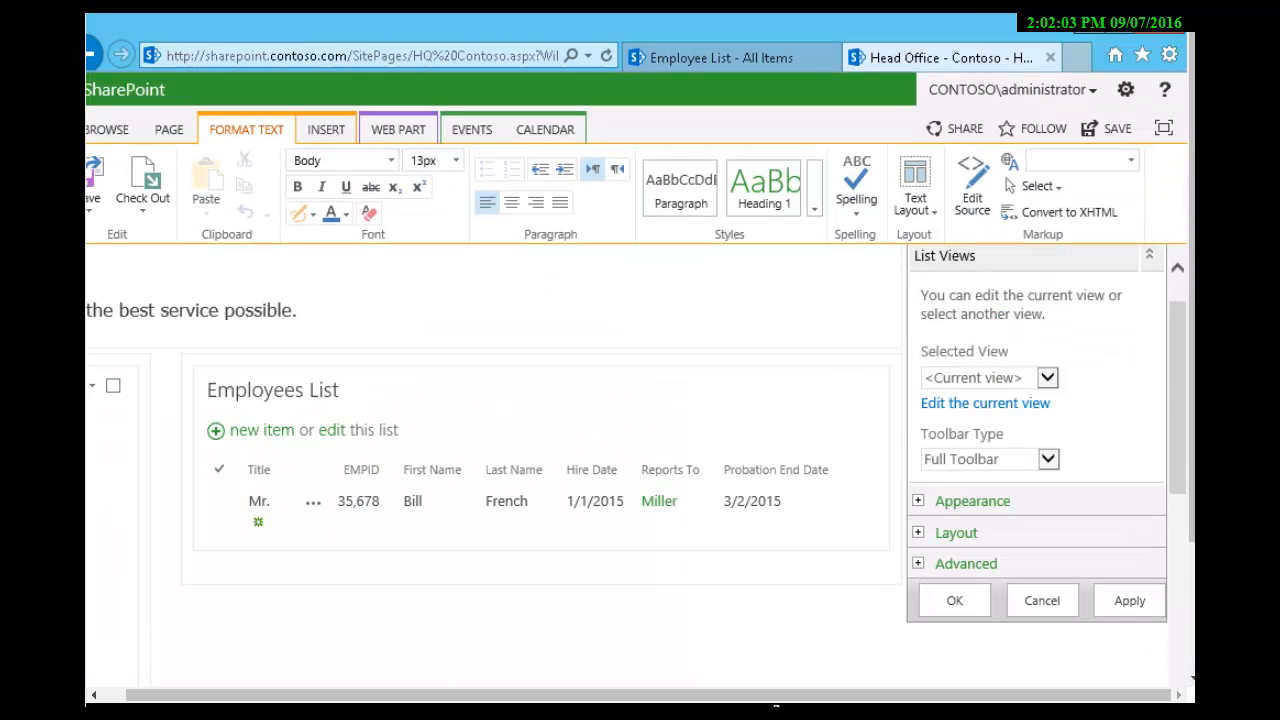
Step: Switch the Regional Events web part's selected view to Current Events, accept the view-change message and save the web part settings
click(1047, 378)
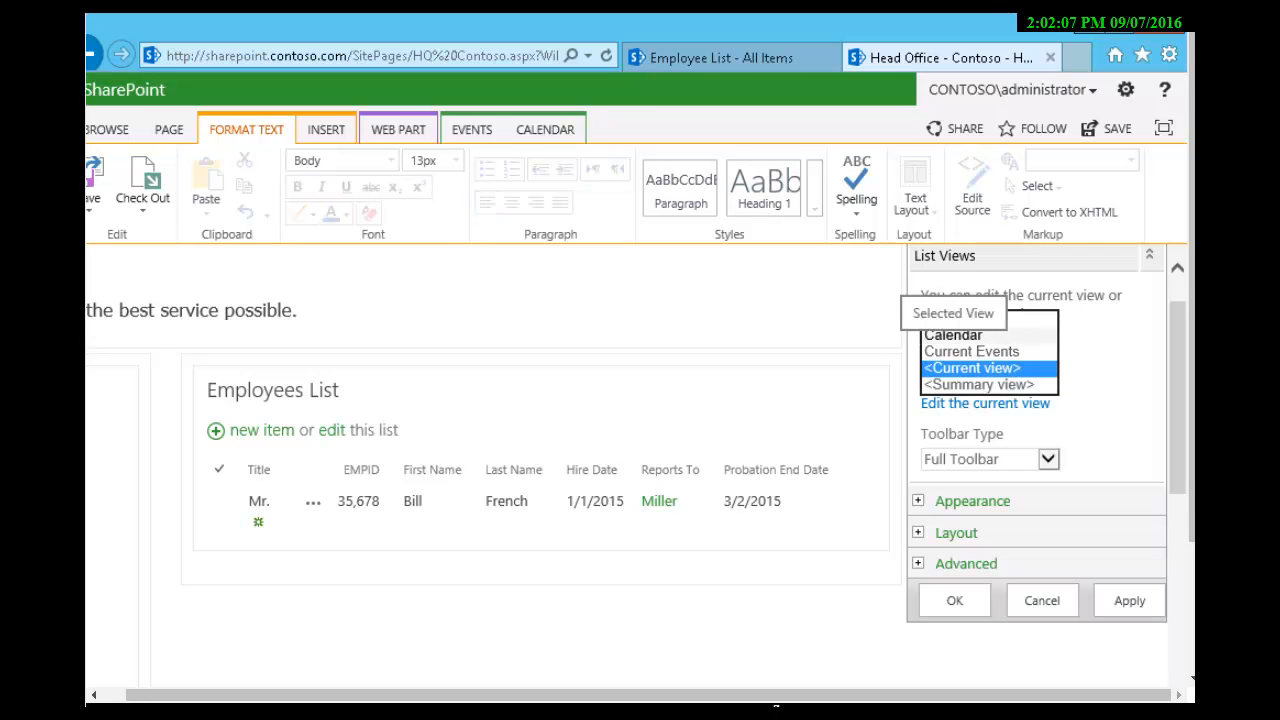
click(971, 351)
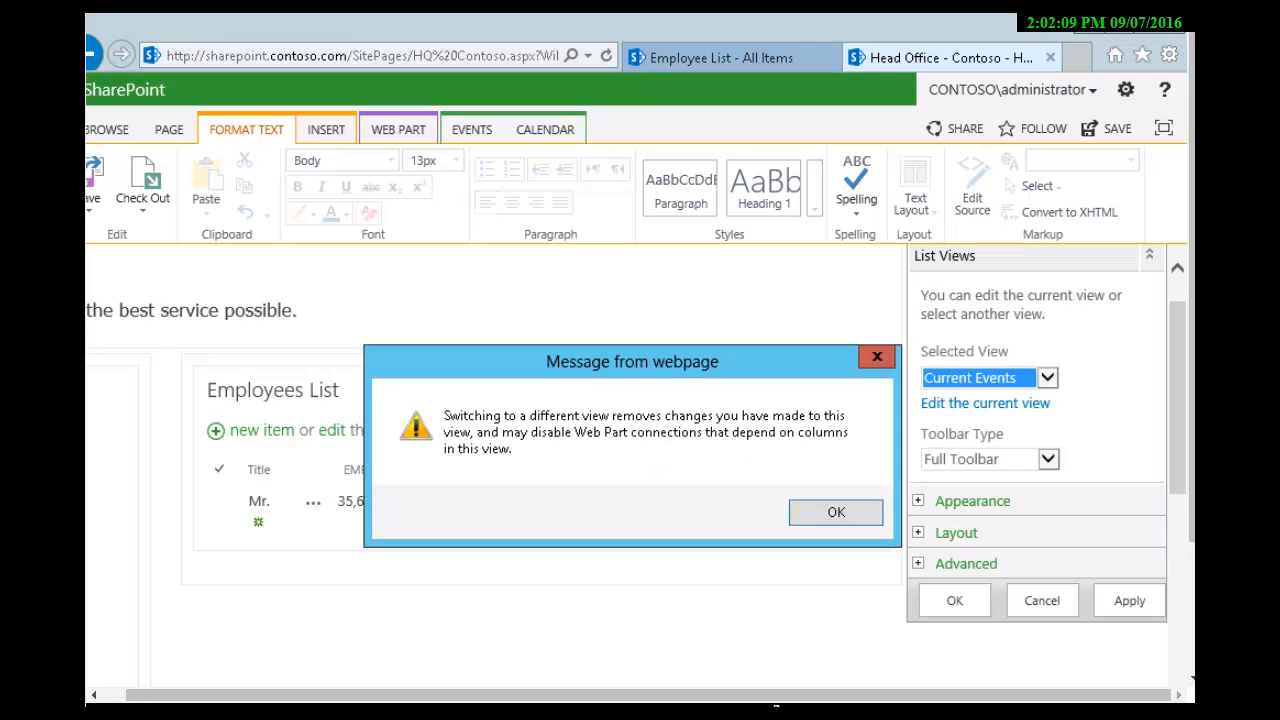
click(836, 512)
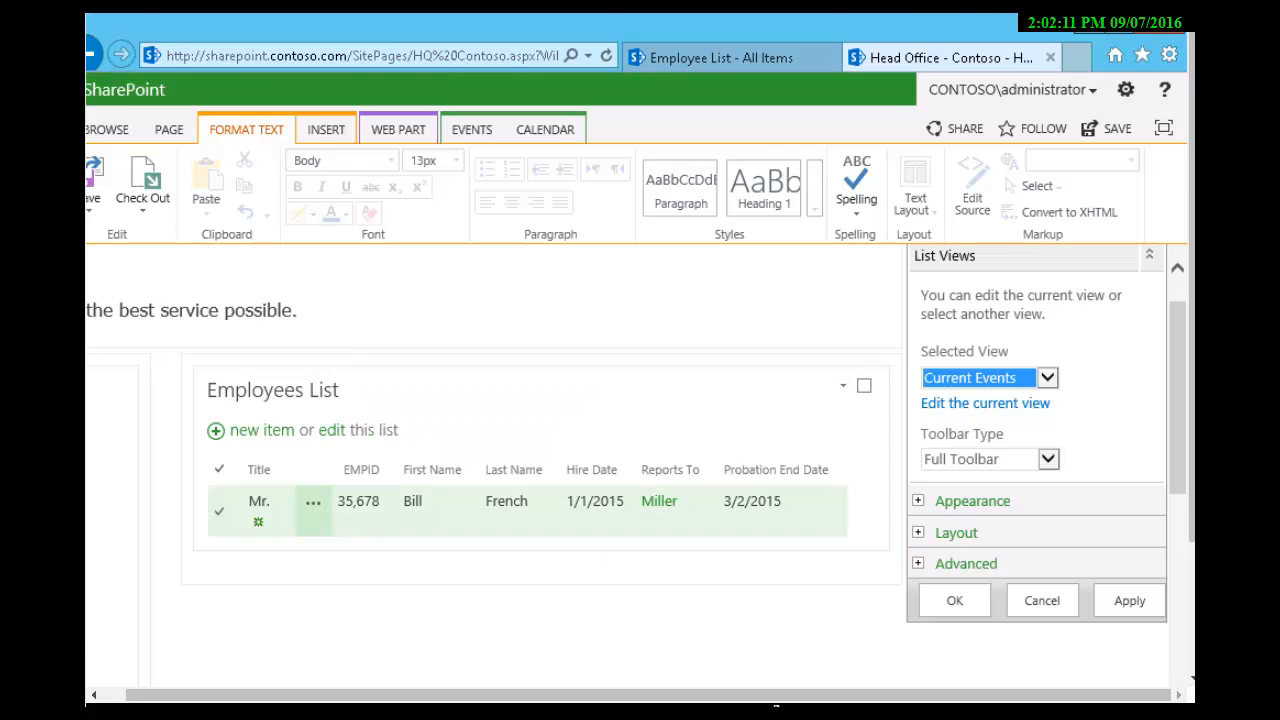
scroll(836, 512, down, 3)
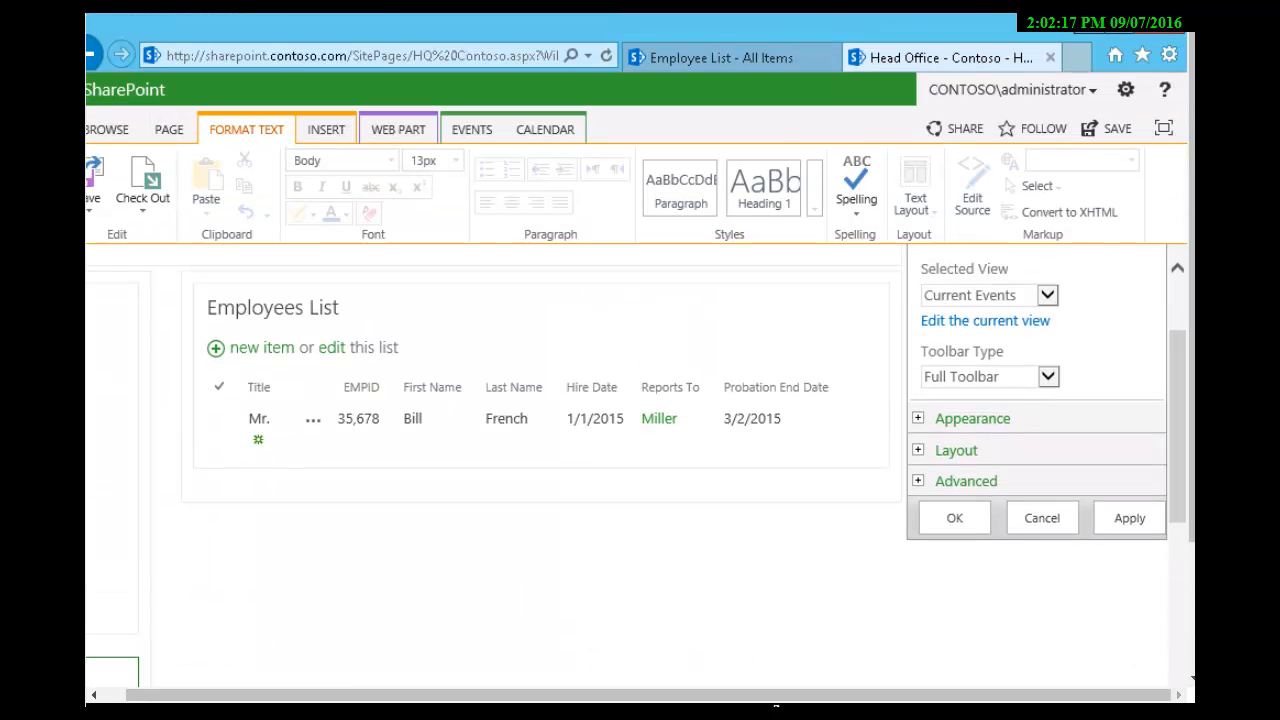
click(954, 518)
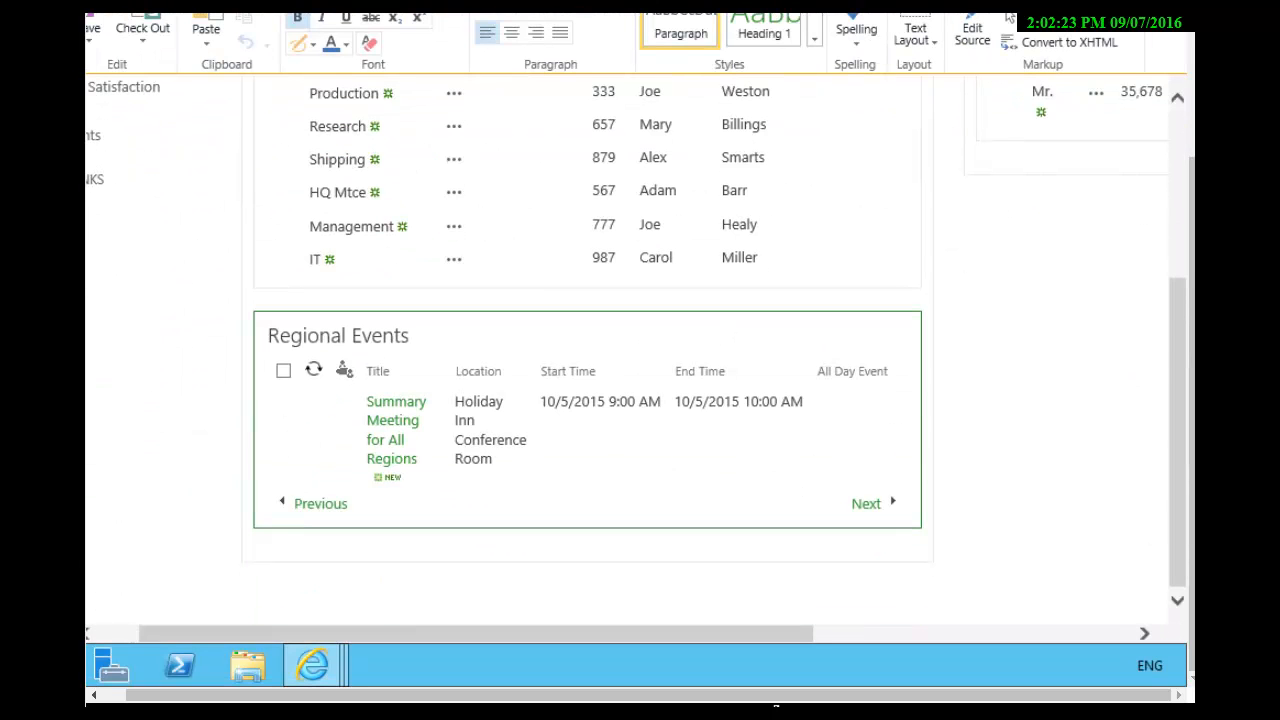
Step: Try to open the Department Managers web part's properties for editing
scroll(454, 589, up, 3)
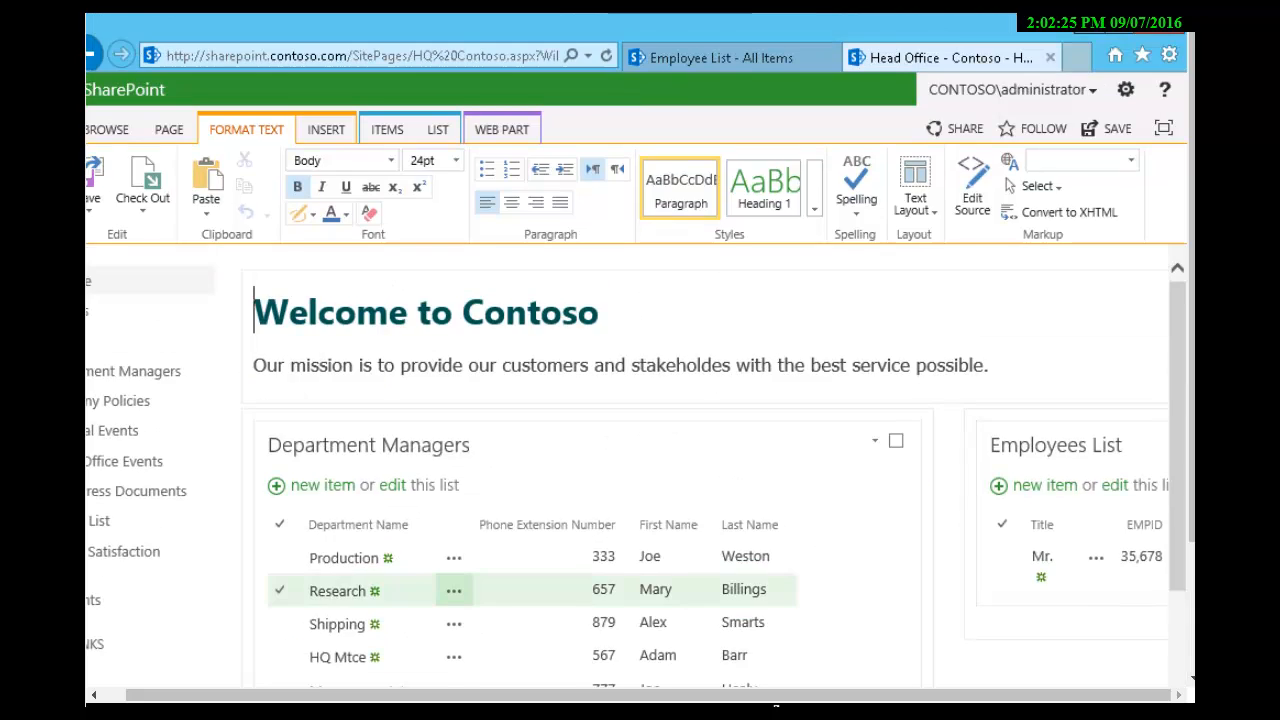
scroll(454, 589, down, 2)
scroll(588, 450, up, 3)
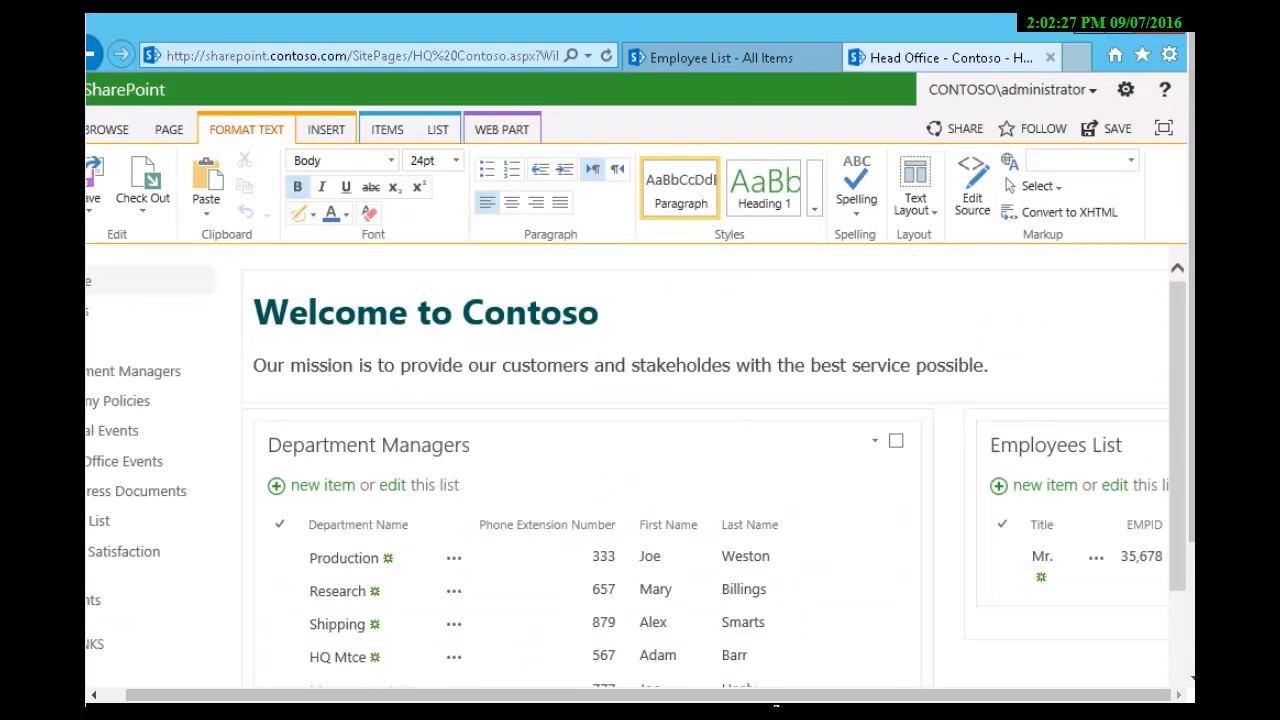
click(896, 441)
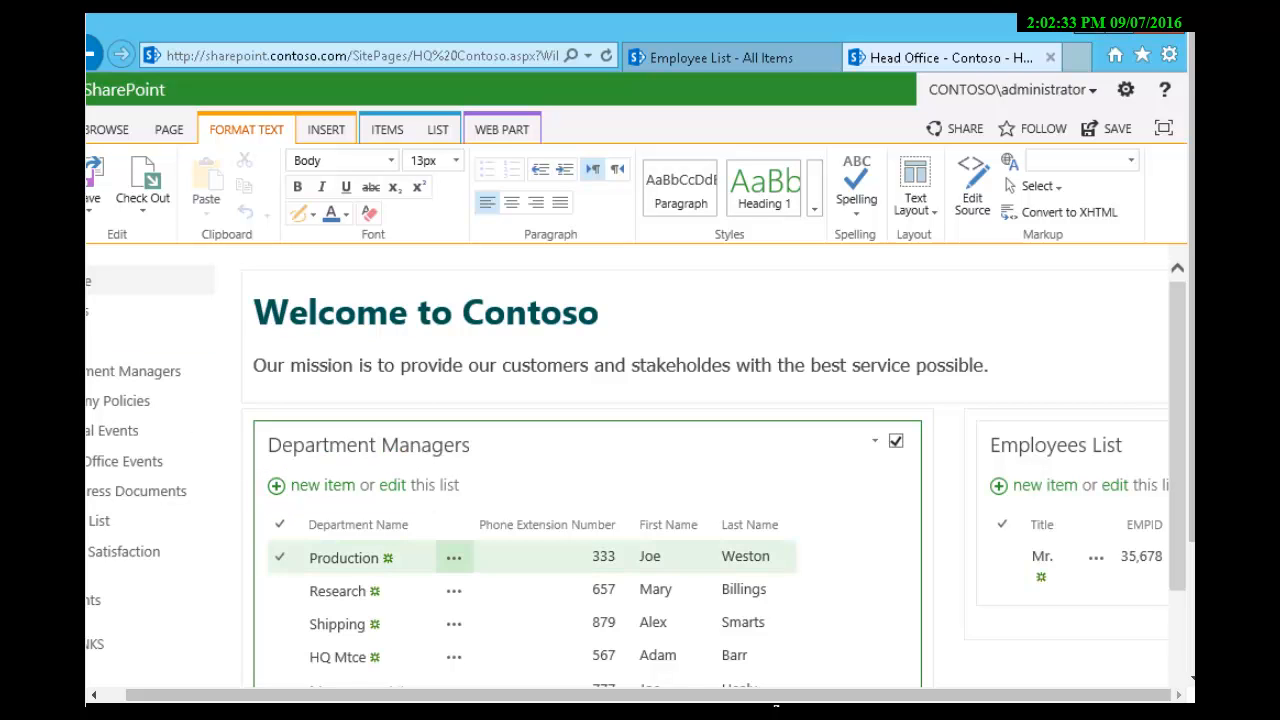
click(875, 440)
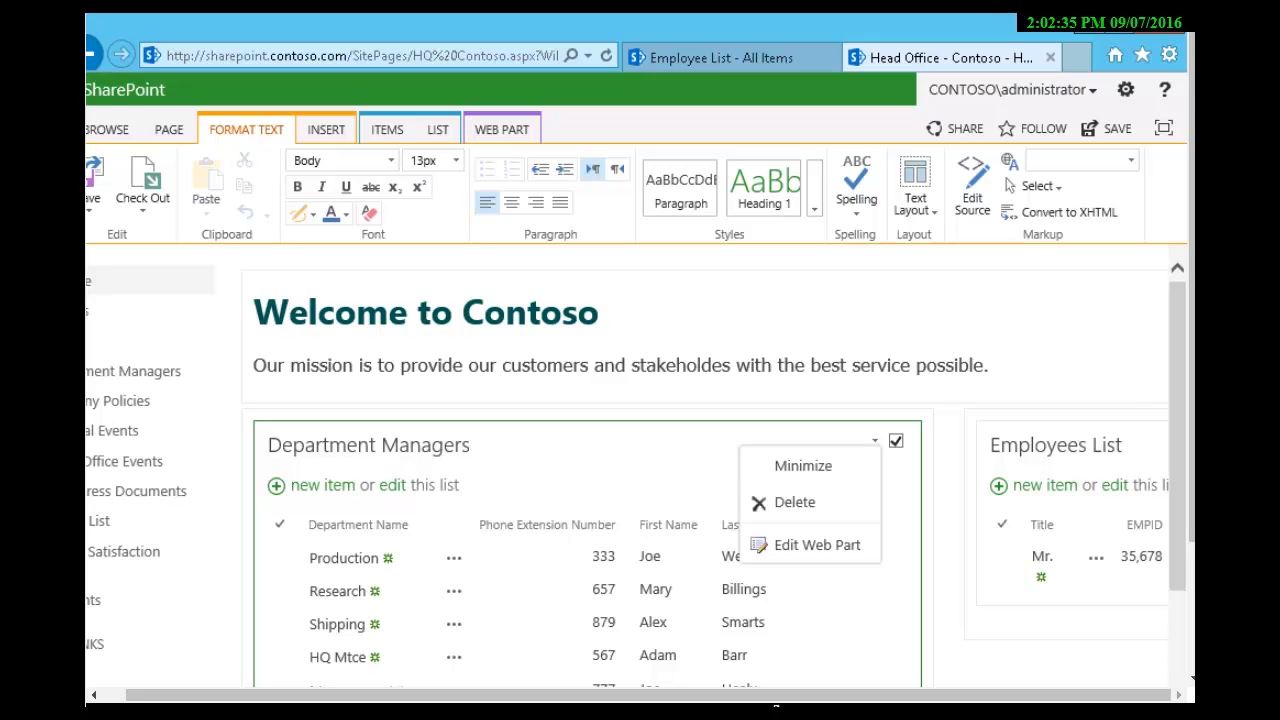
click(816, 545)
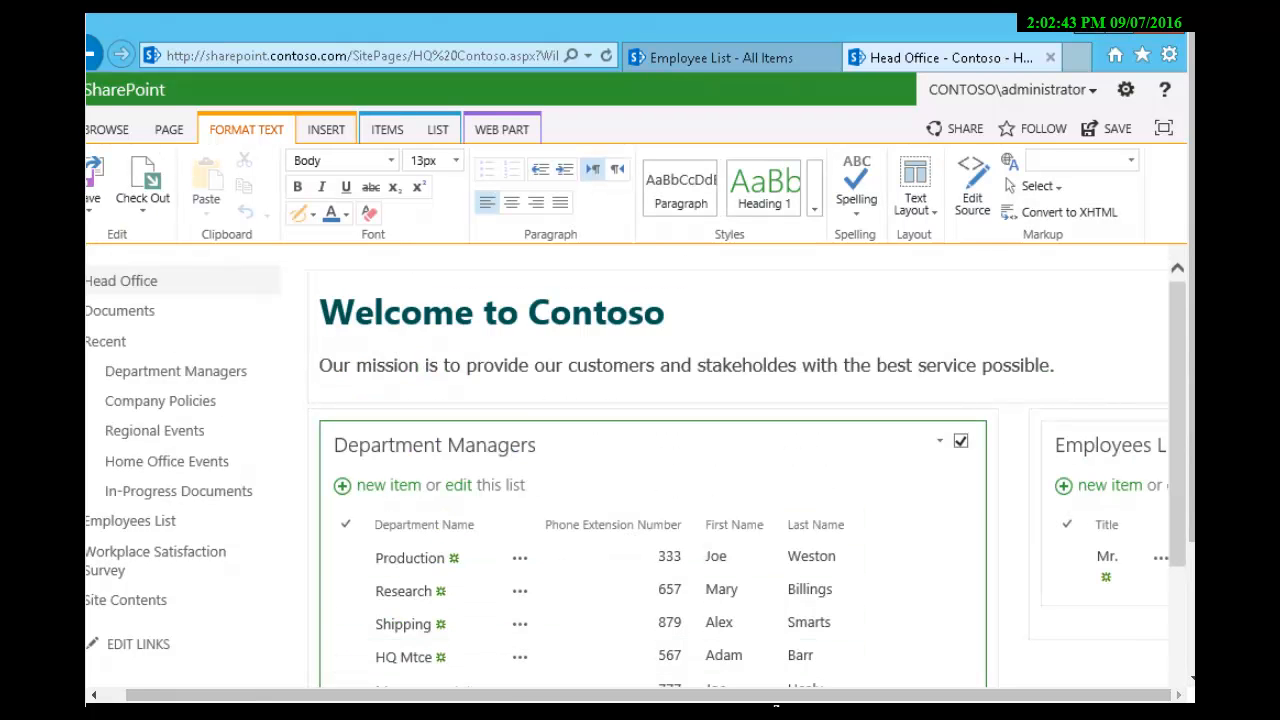
click(939, 440)
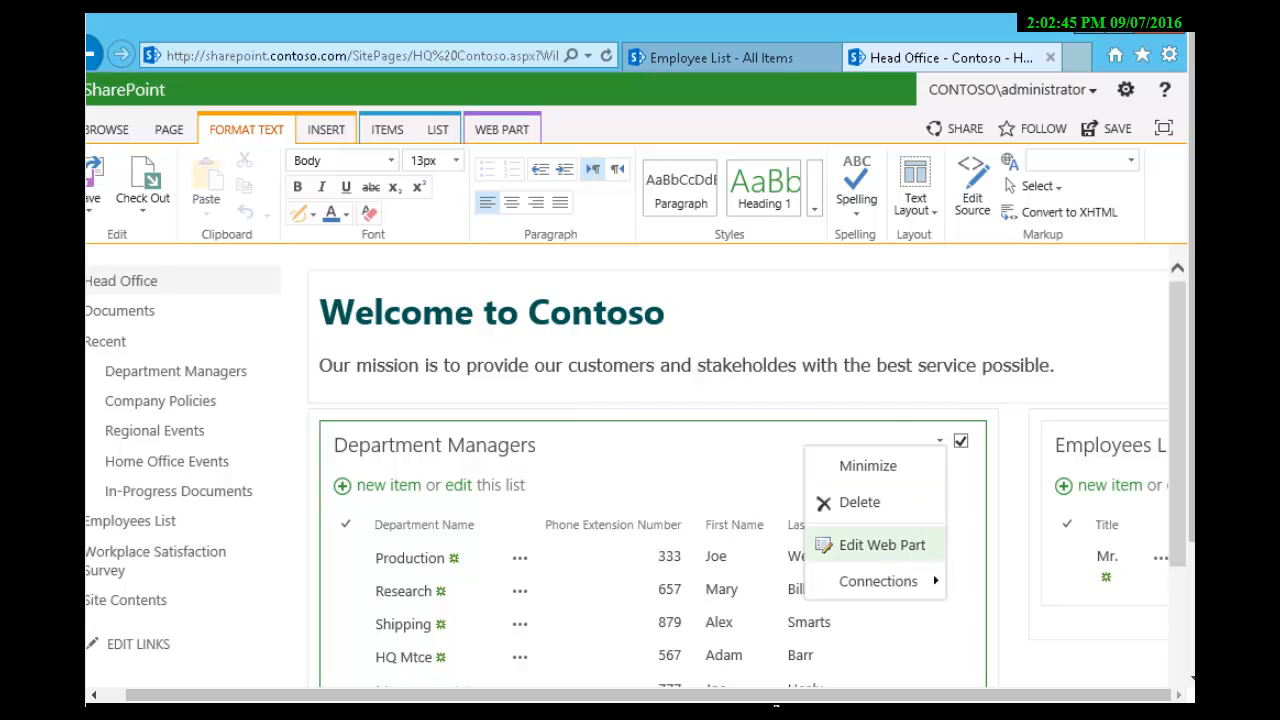
click(880, 545)
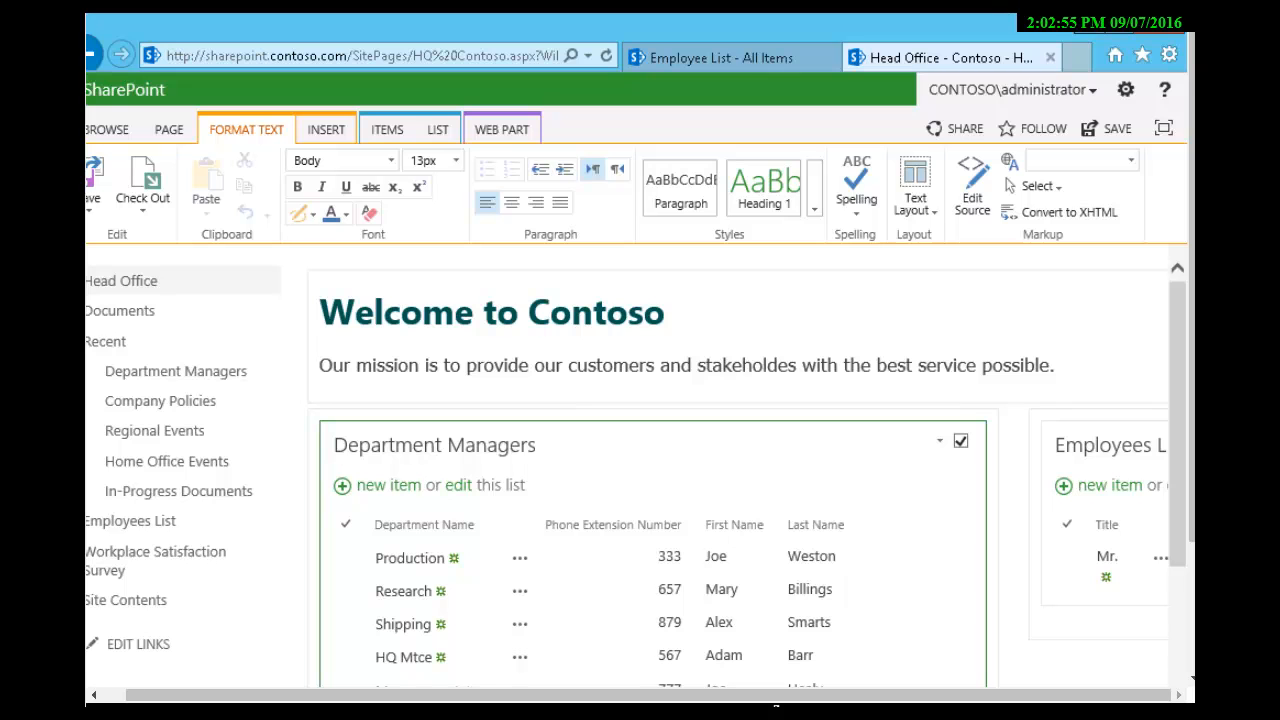
click(939, 440)
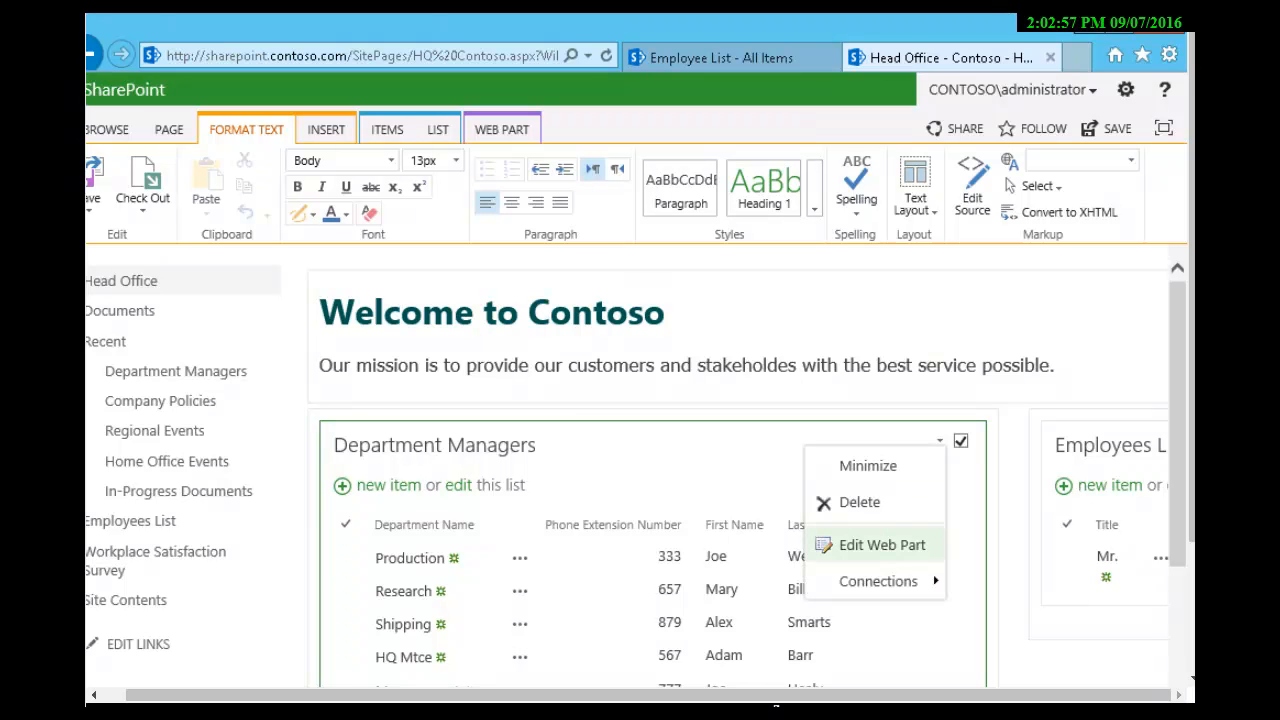
click(882, 545)
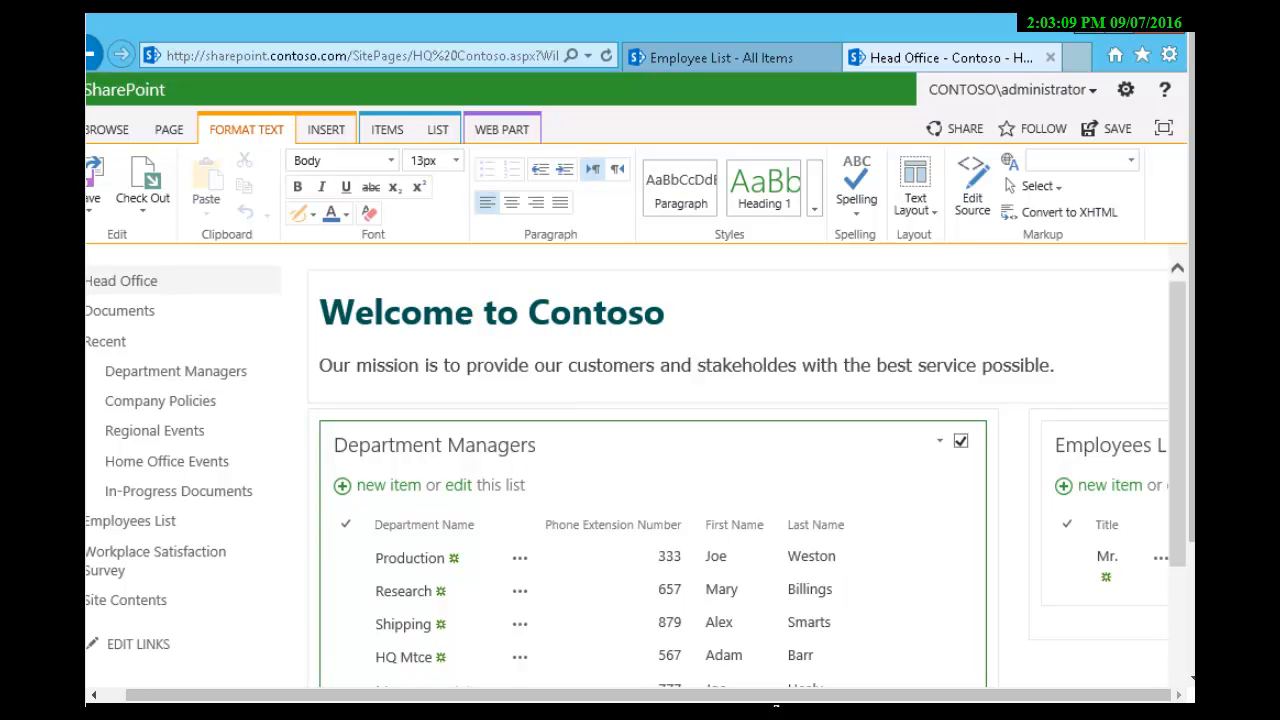
click(940, 441)
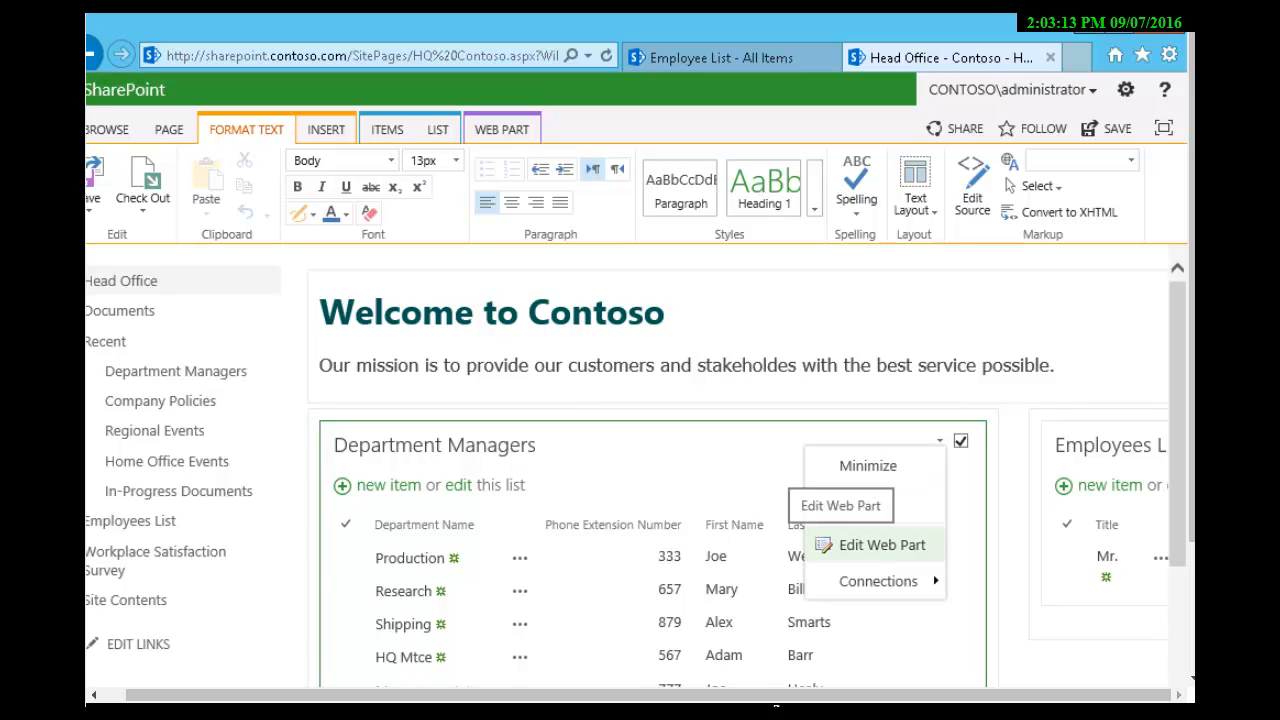
click(870, 545)
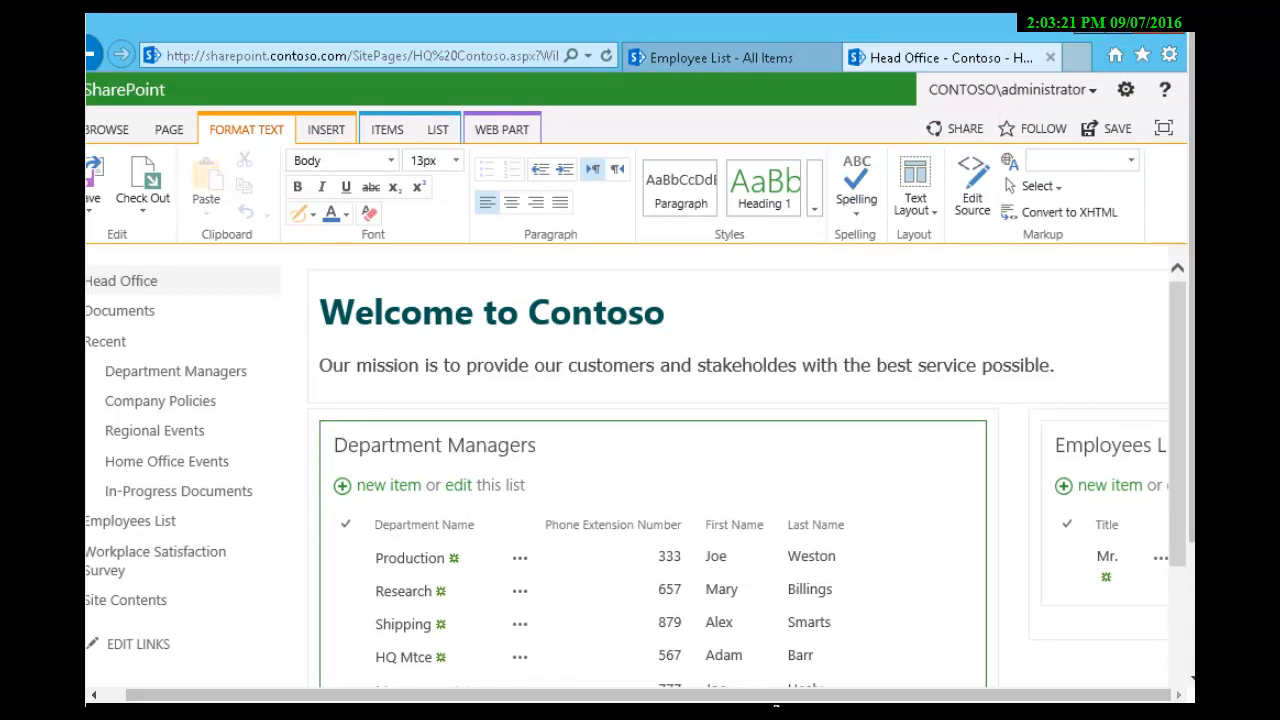
click(1119, 24)
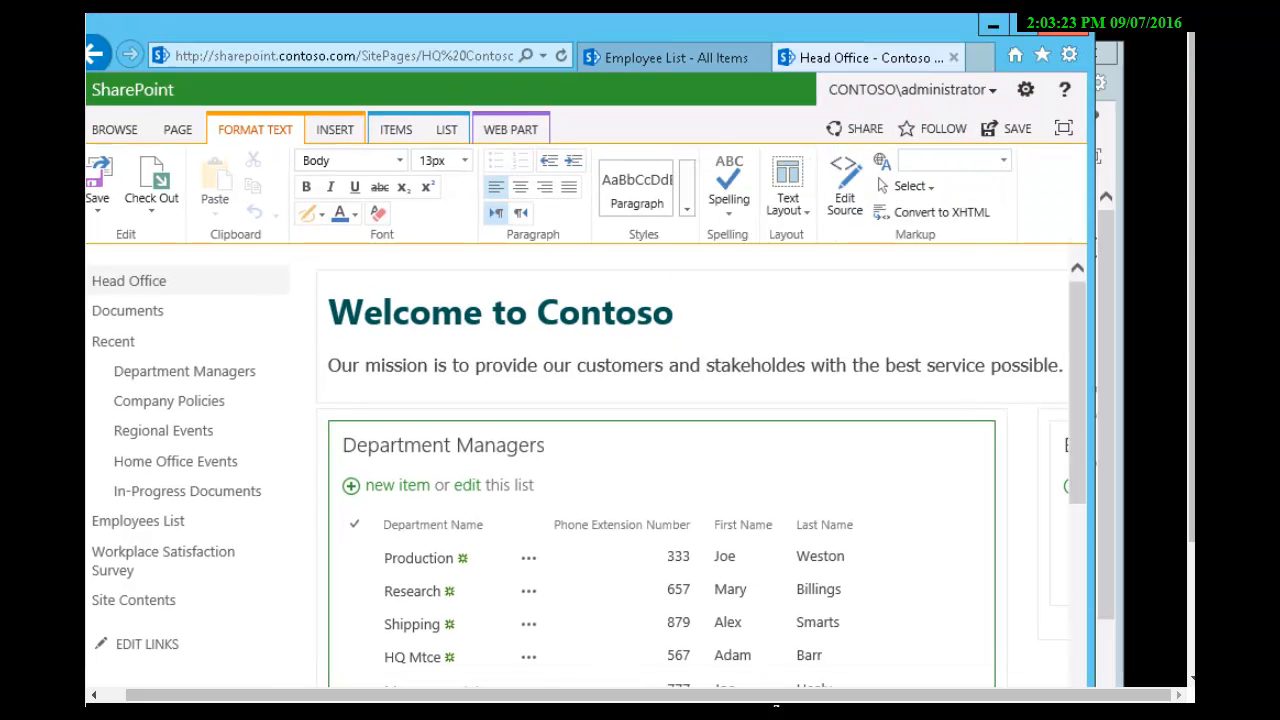
click(1023, 25)
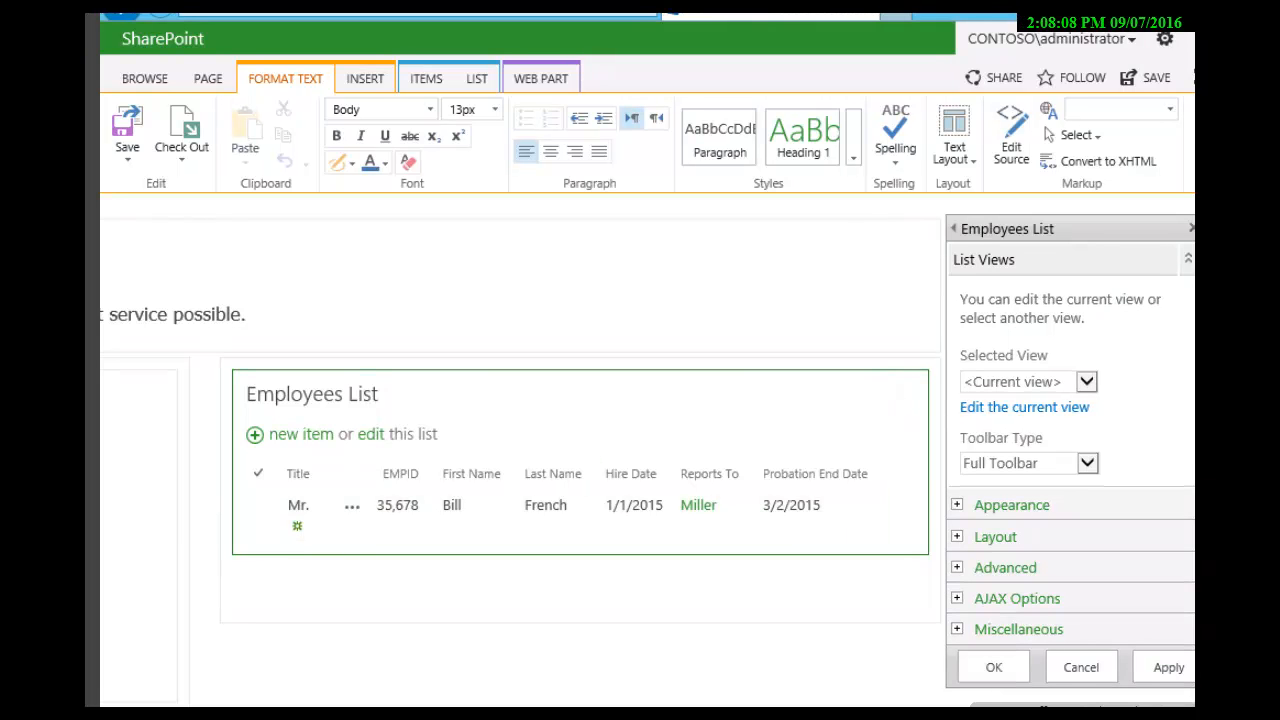
Step: Expand the Employees List web part's Advanced settings and examine its connection options for getting filter values from Department Managers
click(997, 567)
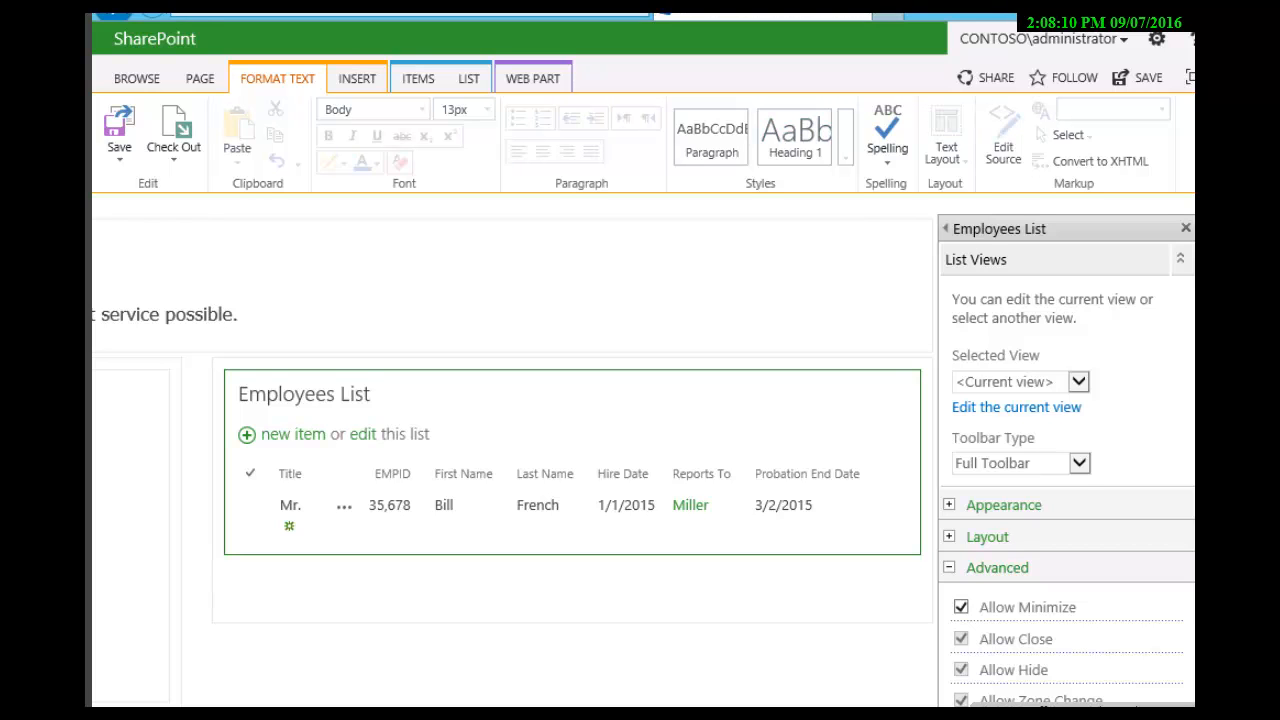
scroll(640, 450, down, 3)
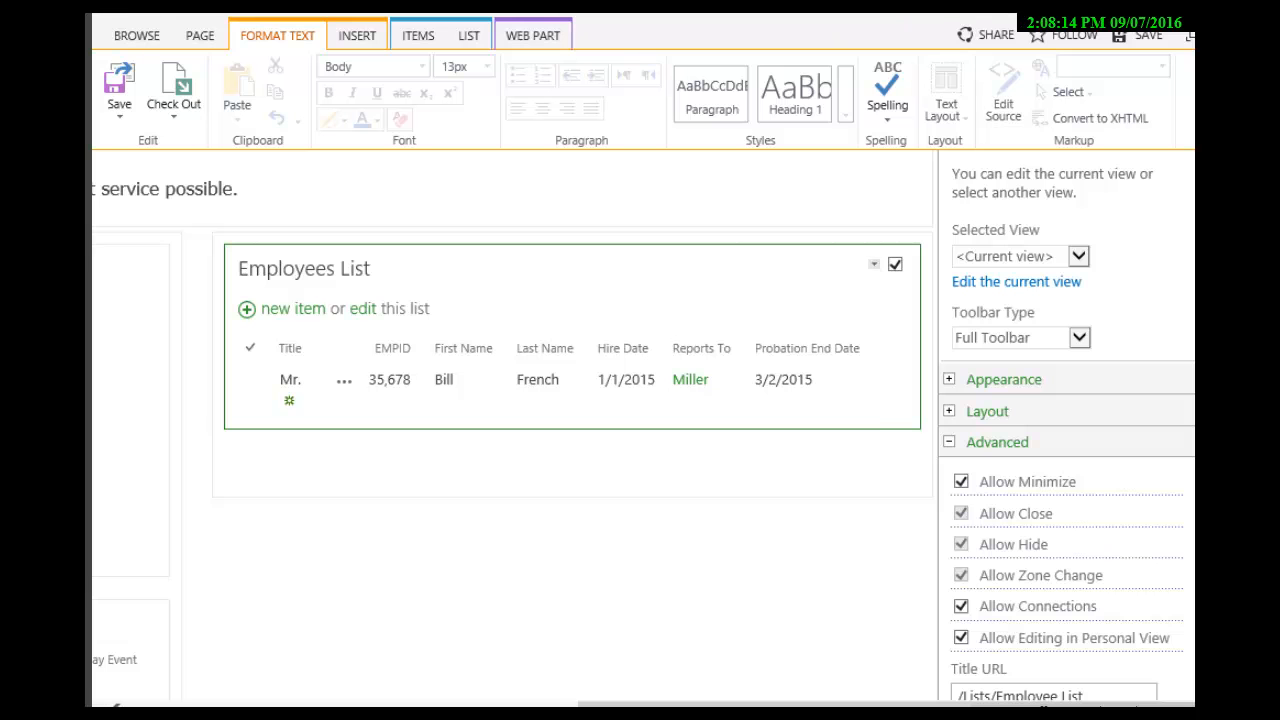
click(874, 264)
mouse_move(813, 405)
mouse_move(984, 516)
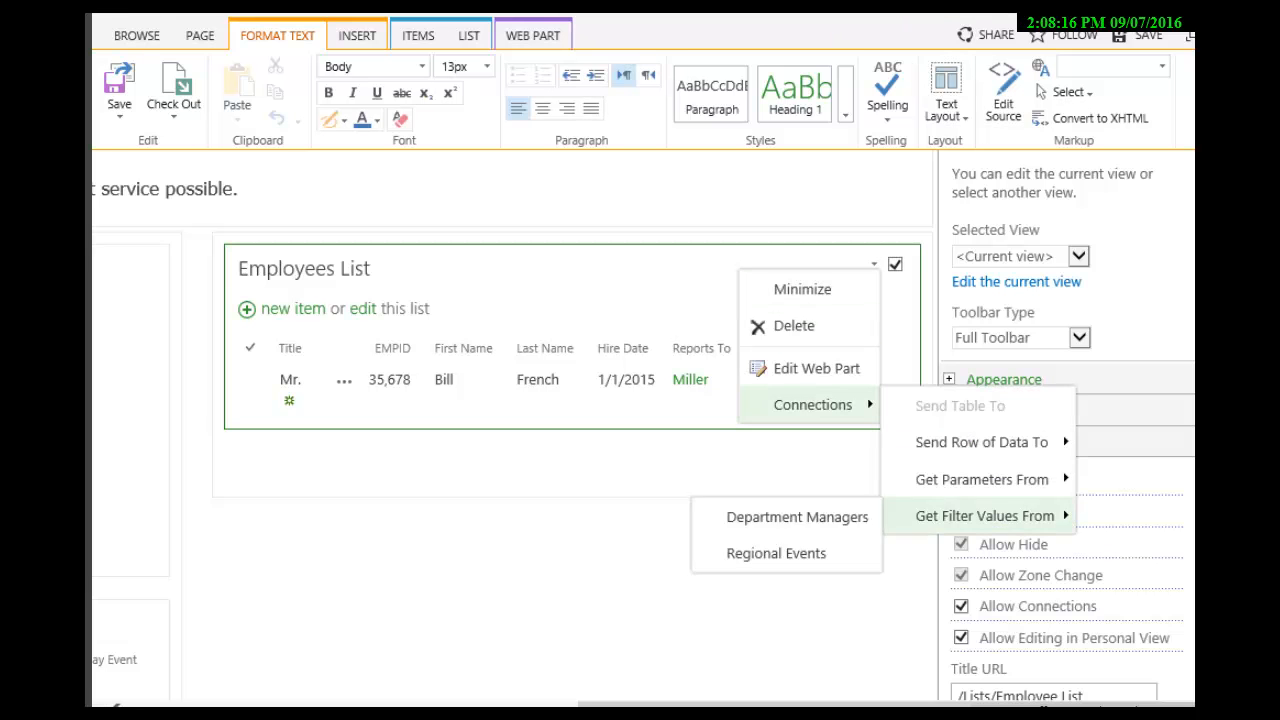
click(797, 517)
Step: Disable Allow Minimize, Allow Connections and Allow Editing in Personal View for the Employees List web part
click(961, 481)
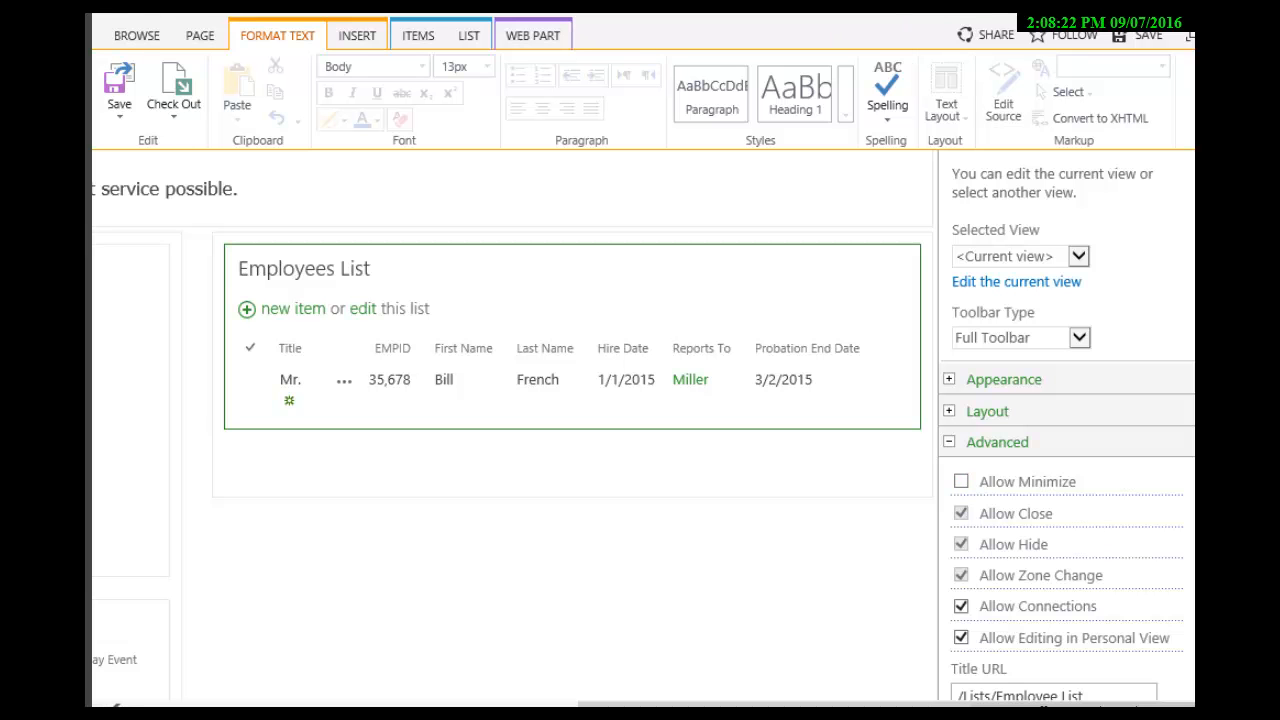
click(961, 606)
scroll(961, 606, down, 2)
click(961, 473)
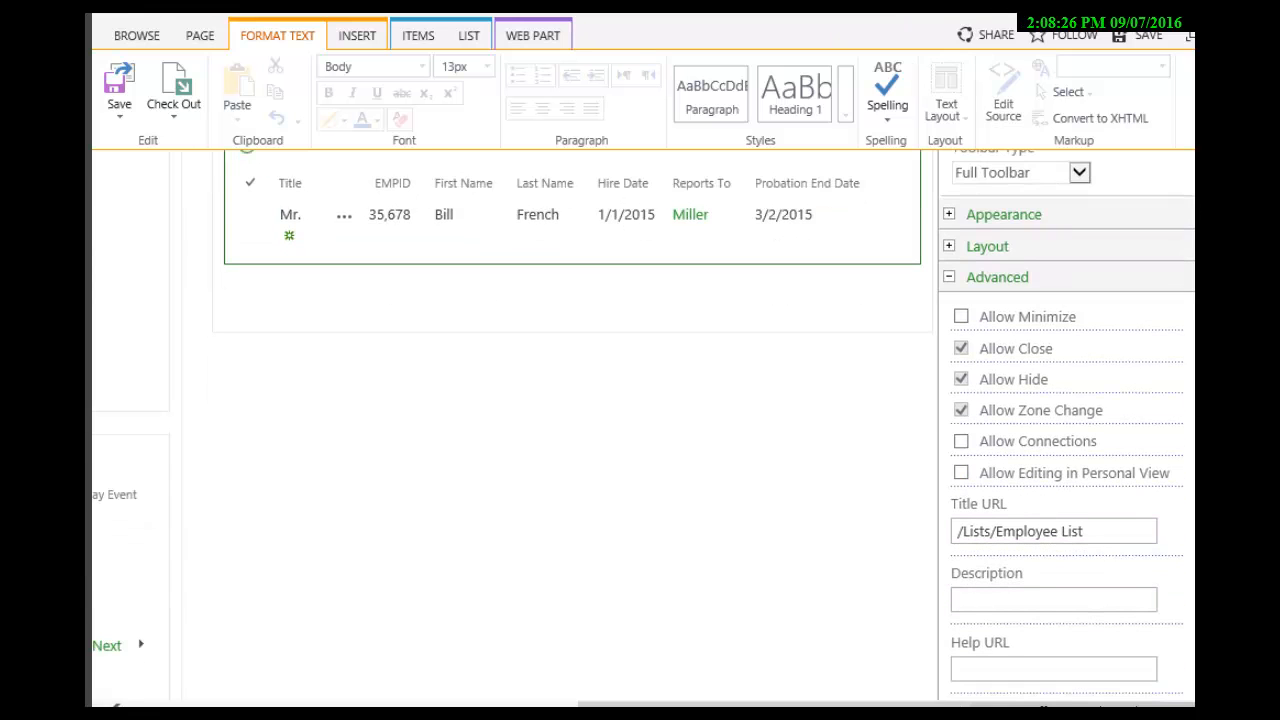
Step: Expand the Employees List web part's Miscellaneous settings and review the caching, connected-row and view selector options
scroll(961, 473, down, 3)
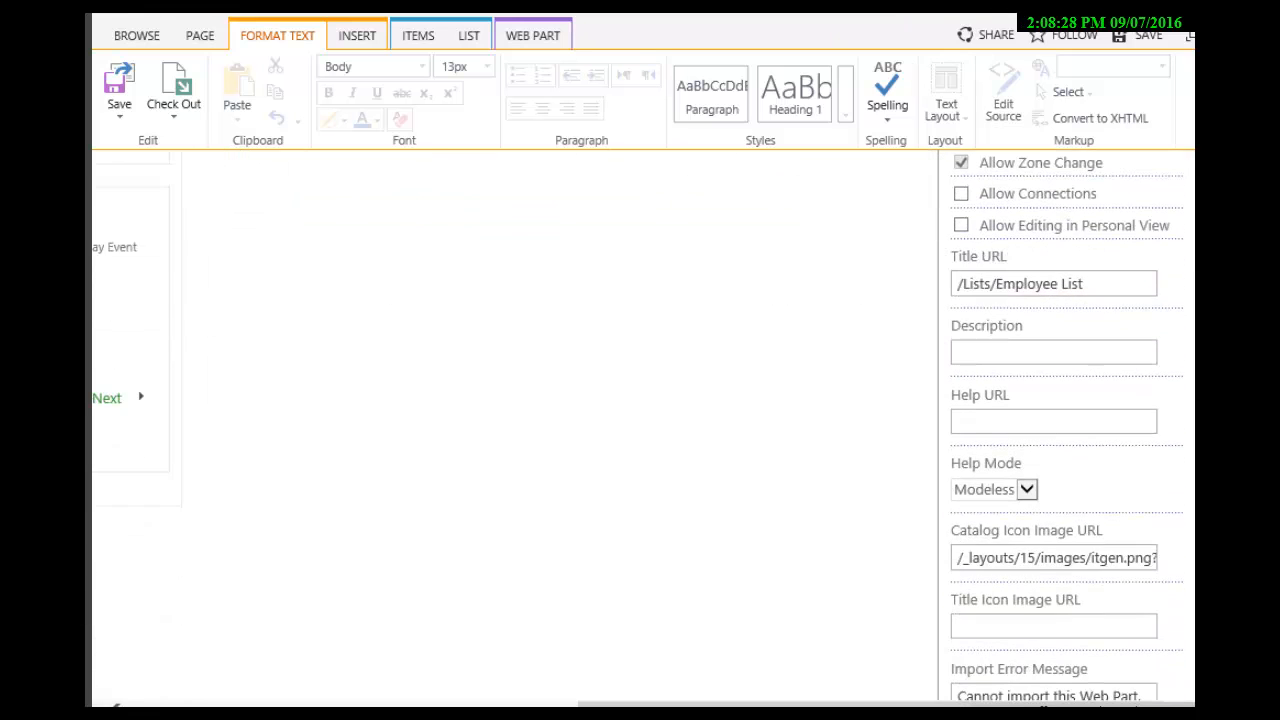
scroll(1060, 426, down, 2)
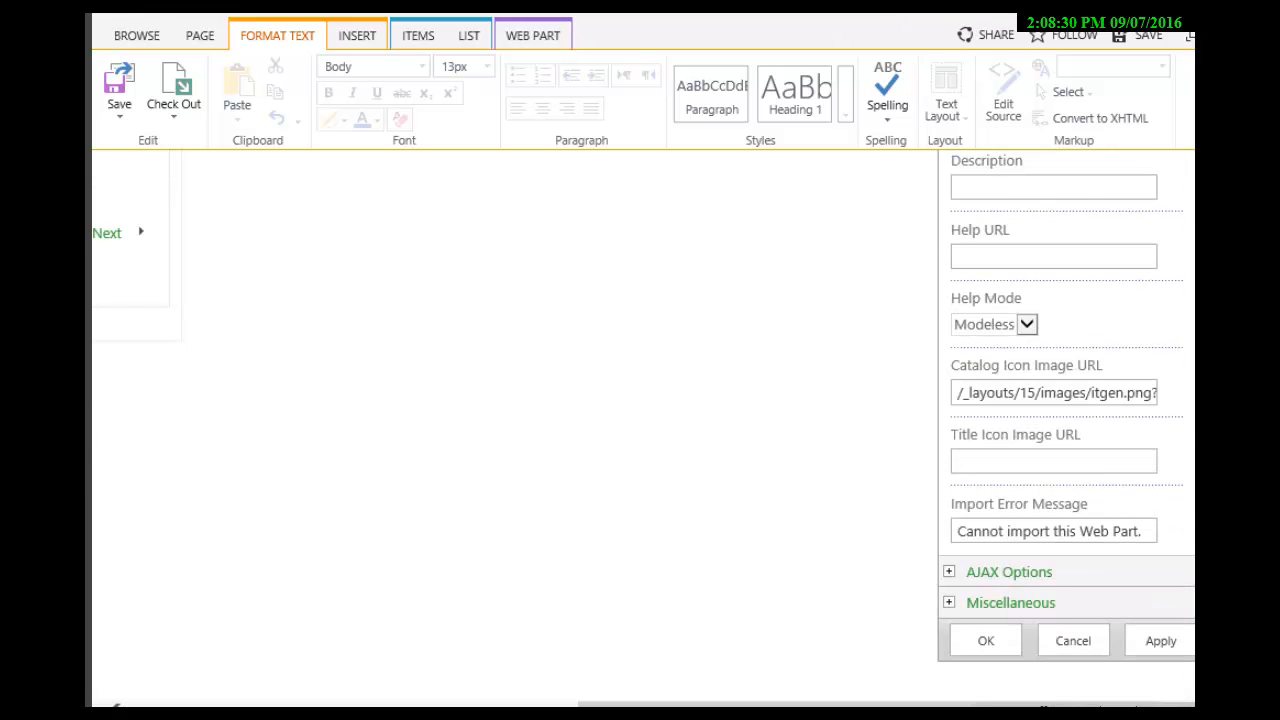
click(949, 602)
scroll(949, 602, down, 4)
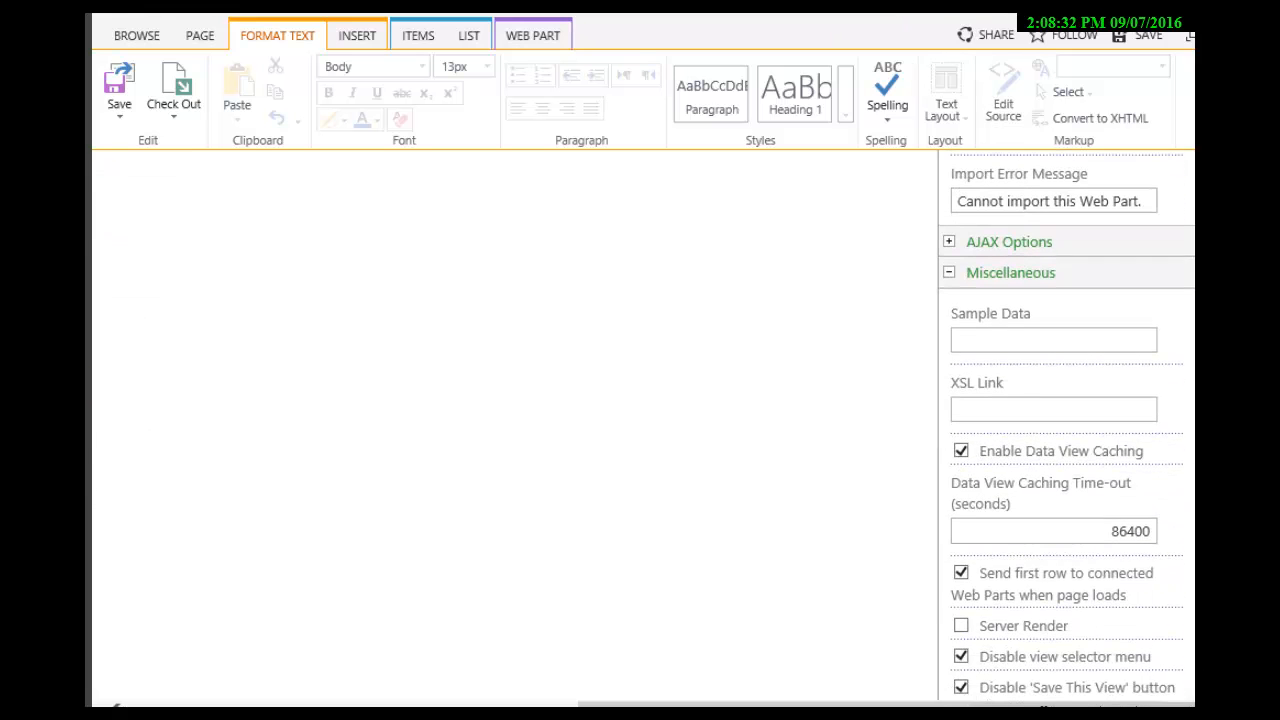
scroll(1066, 420, down, 1)
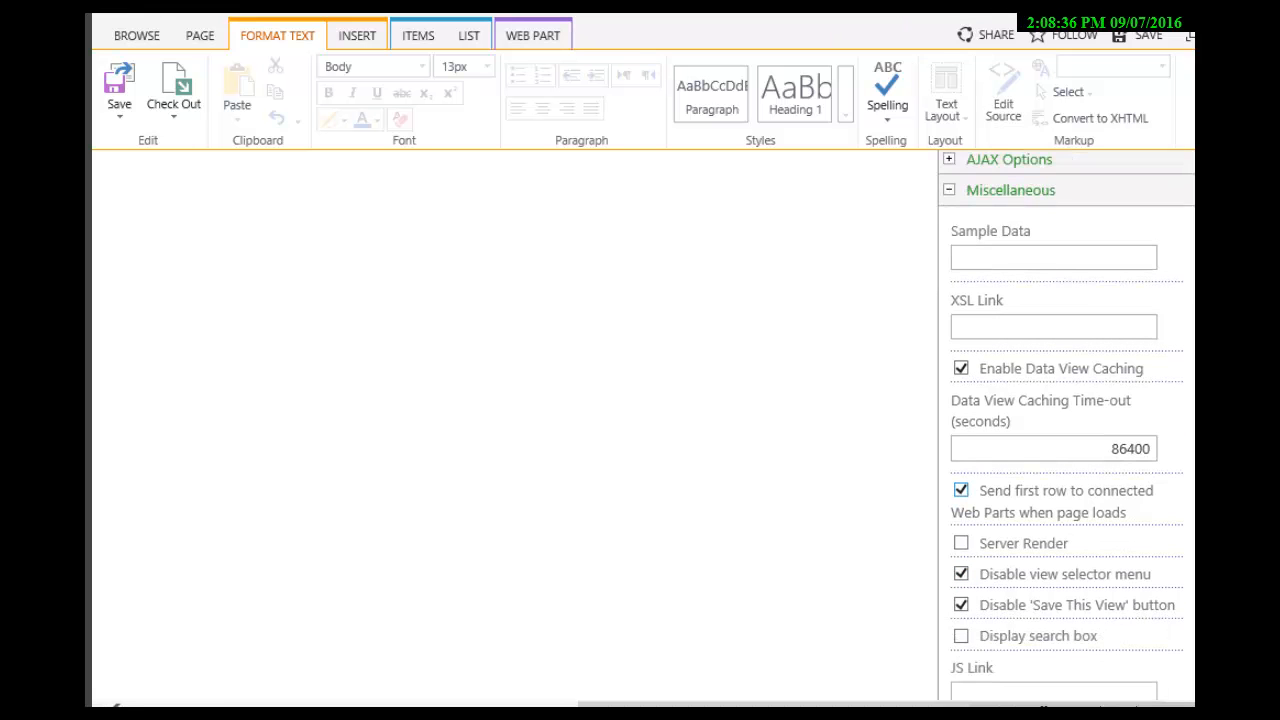
scroll(1066, 420, down, 2)
scroll(1066, 420, up, 5)
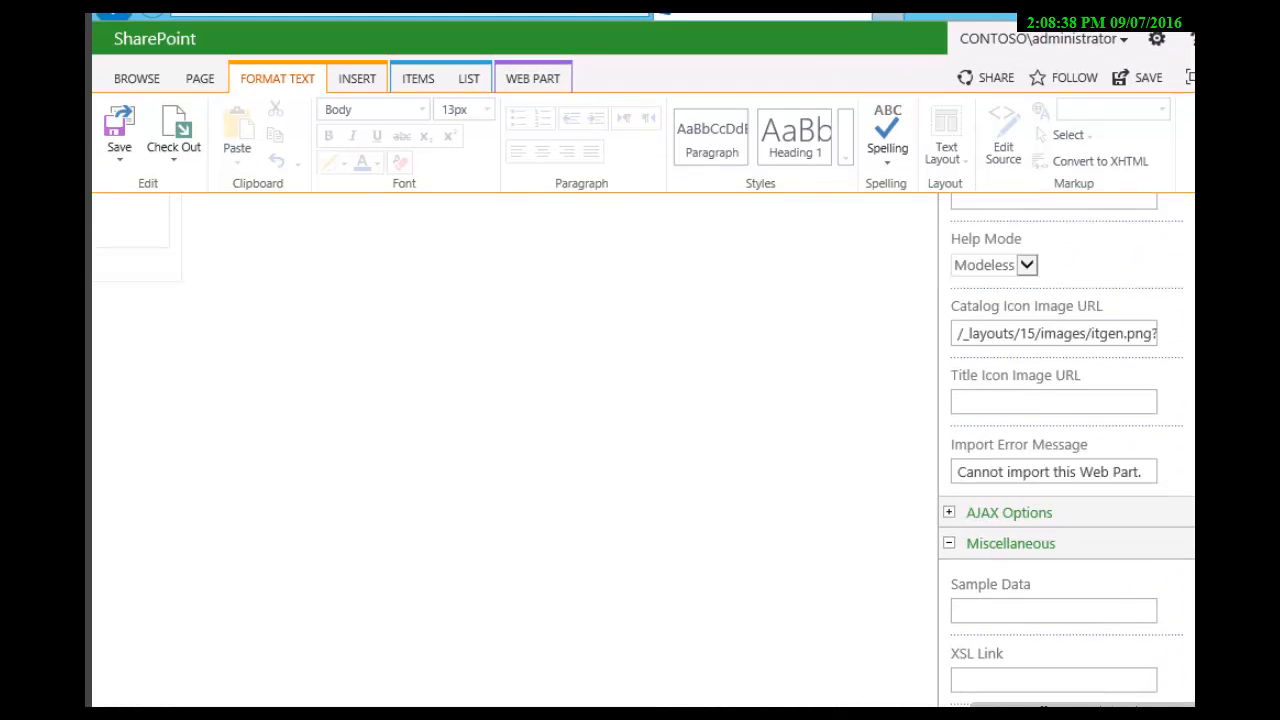
Step: Expand the Employees List web part's AJAX Options, Layout and Appearance settings and examine their options
scroll(1066, 450, up, 2)
scroll(1066, 420, down, 2)
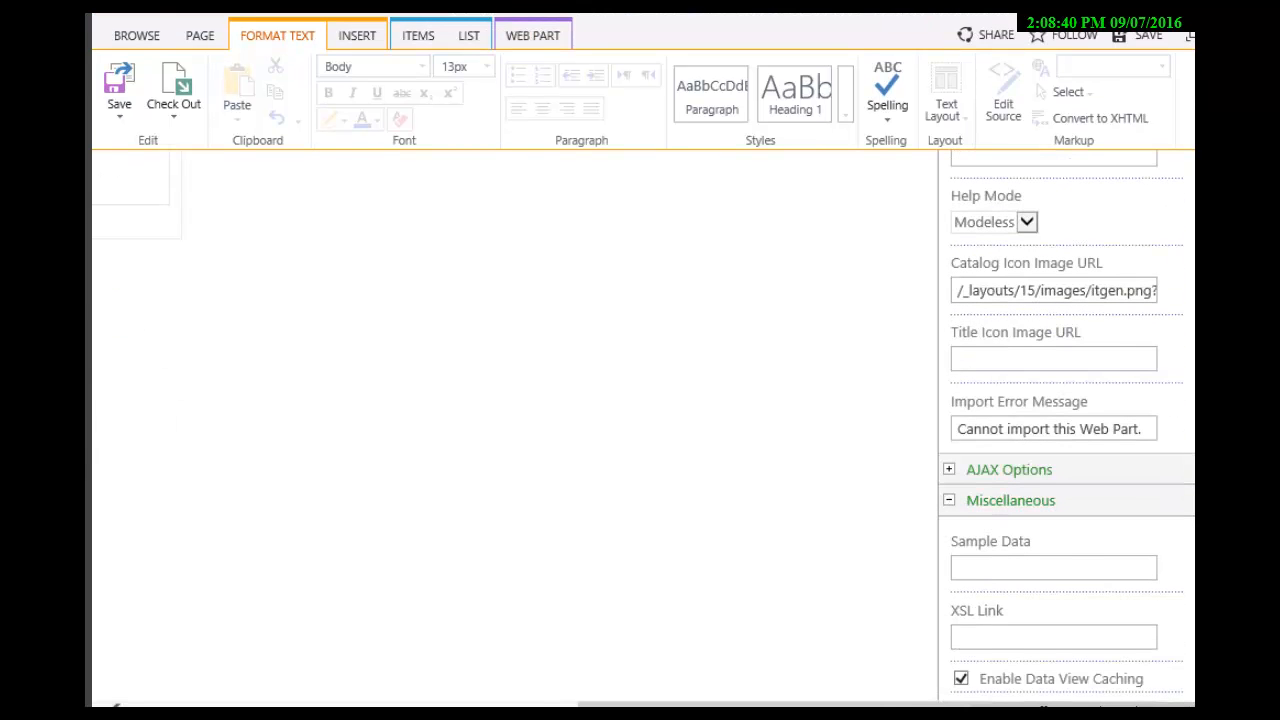
click(949, 469)
scroll(1066, 430, up, 6)
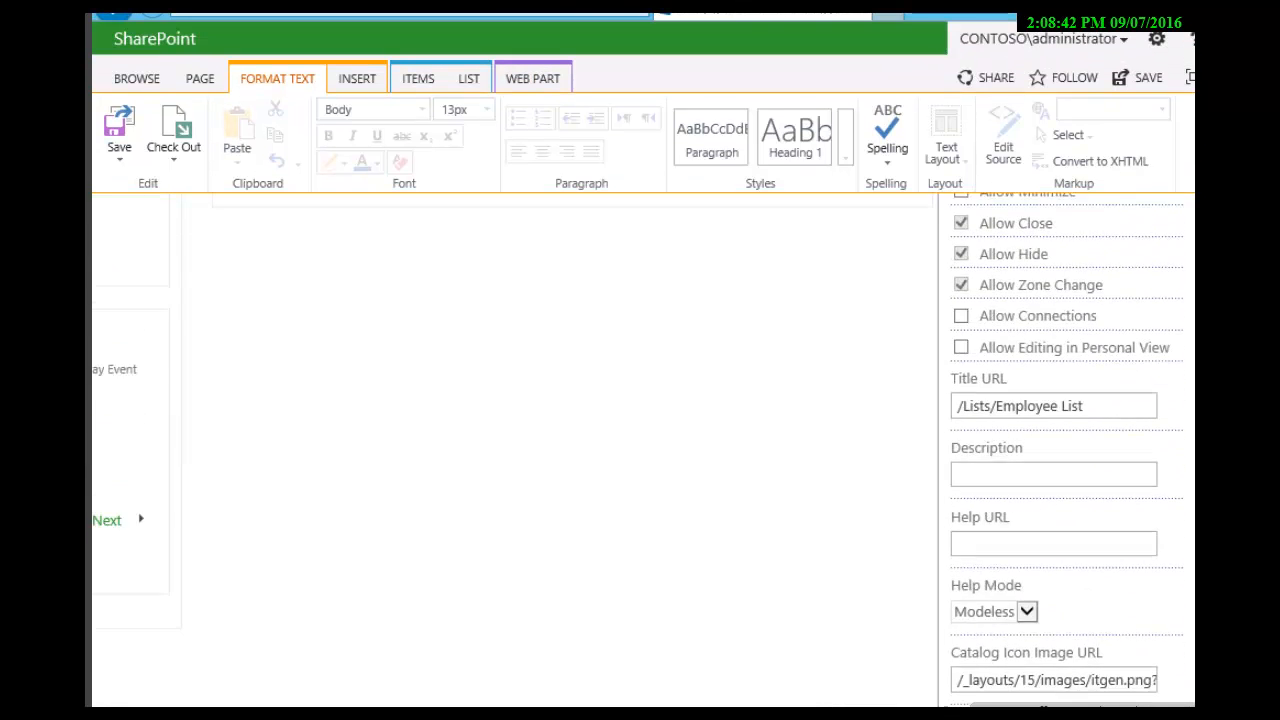
scroll(640, 450, up, 2)
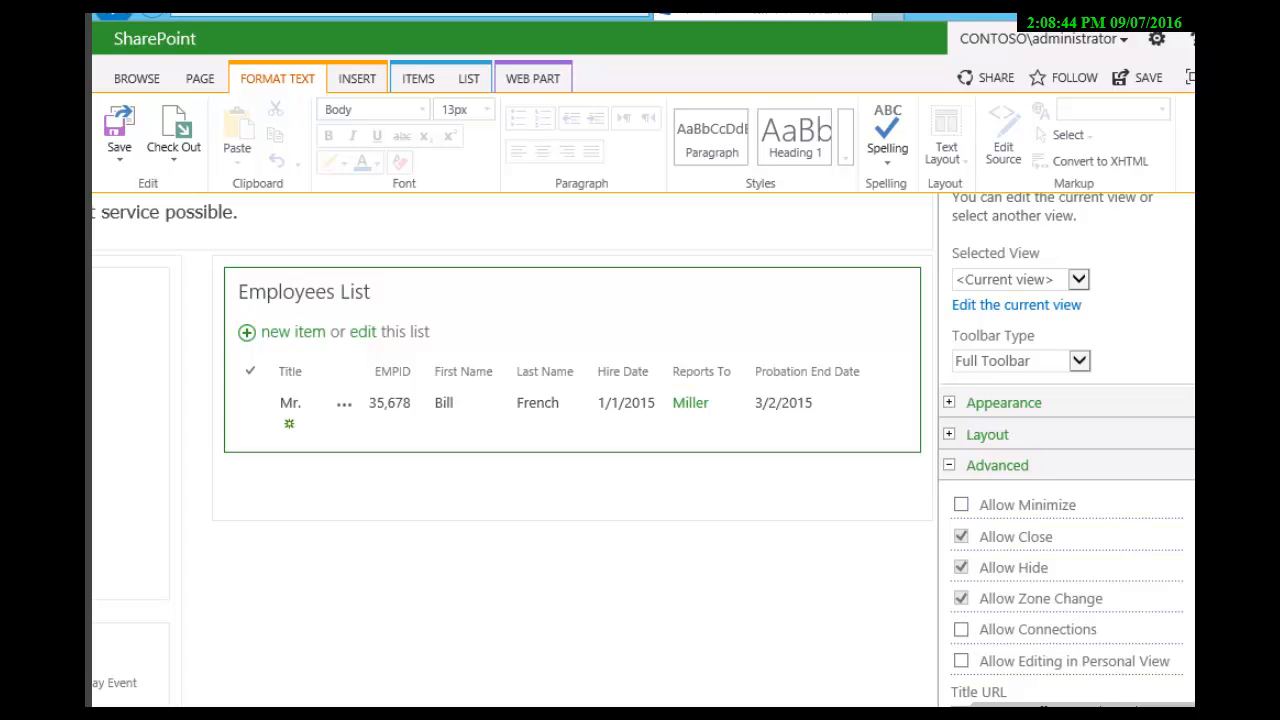
click(949, 434)
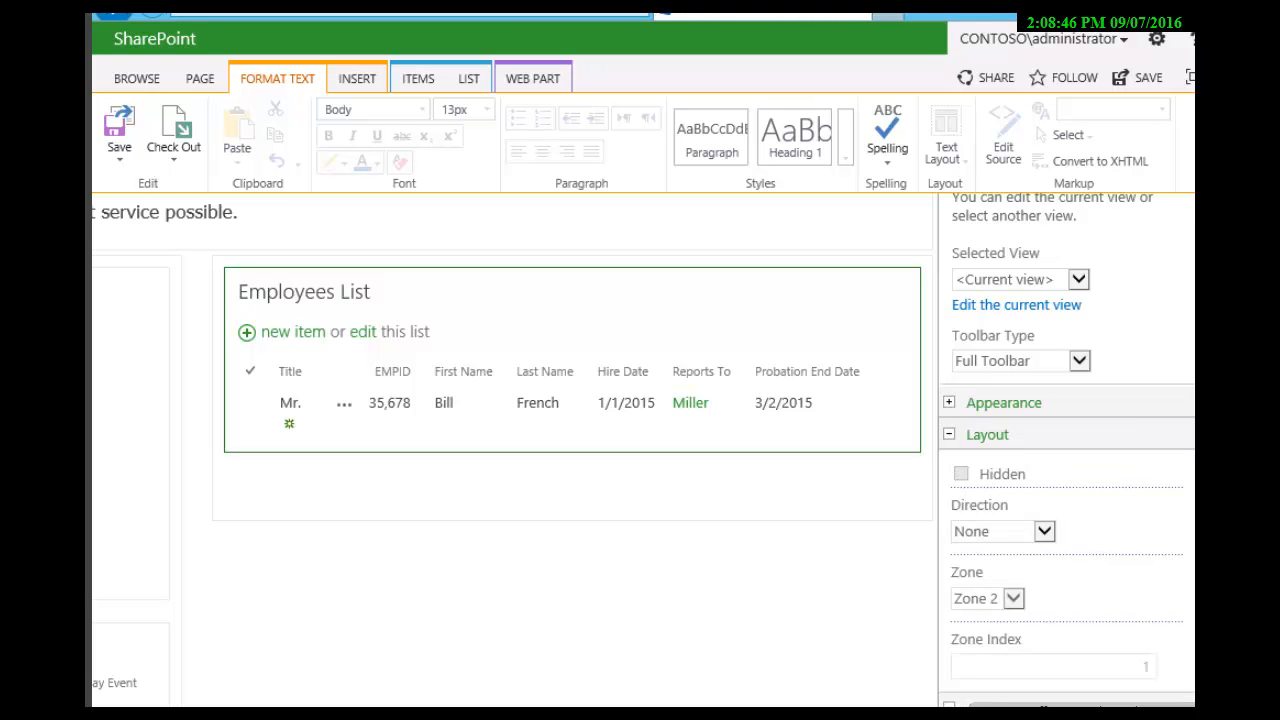
scroll(640, 450, down, 1)
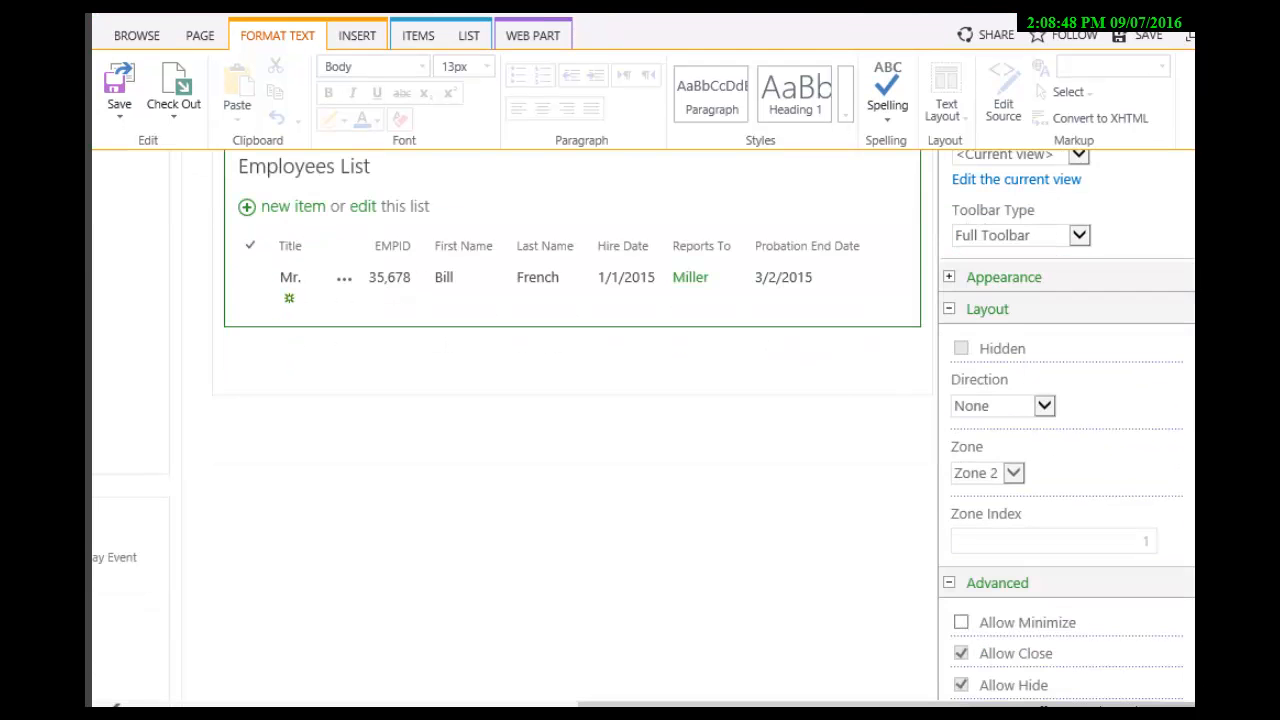
scroll(640, 450, up, 2)
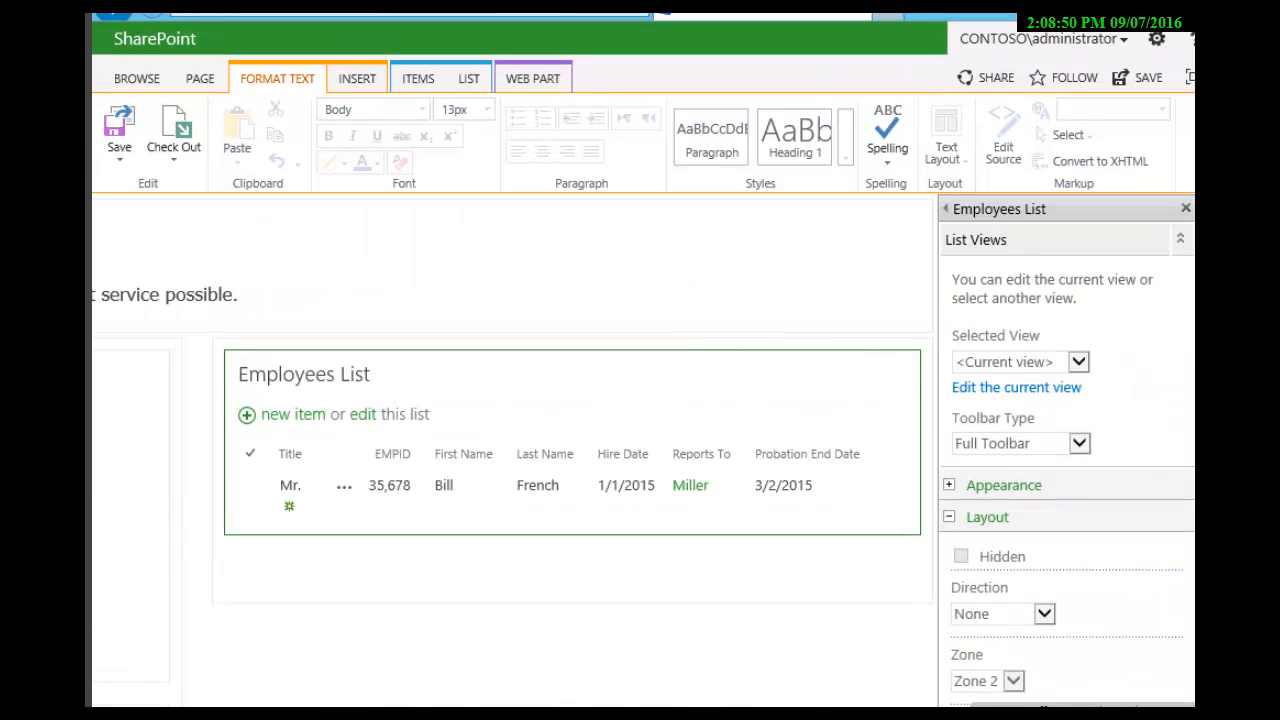
click(949, 485)
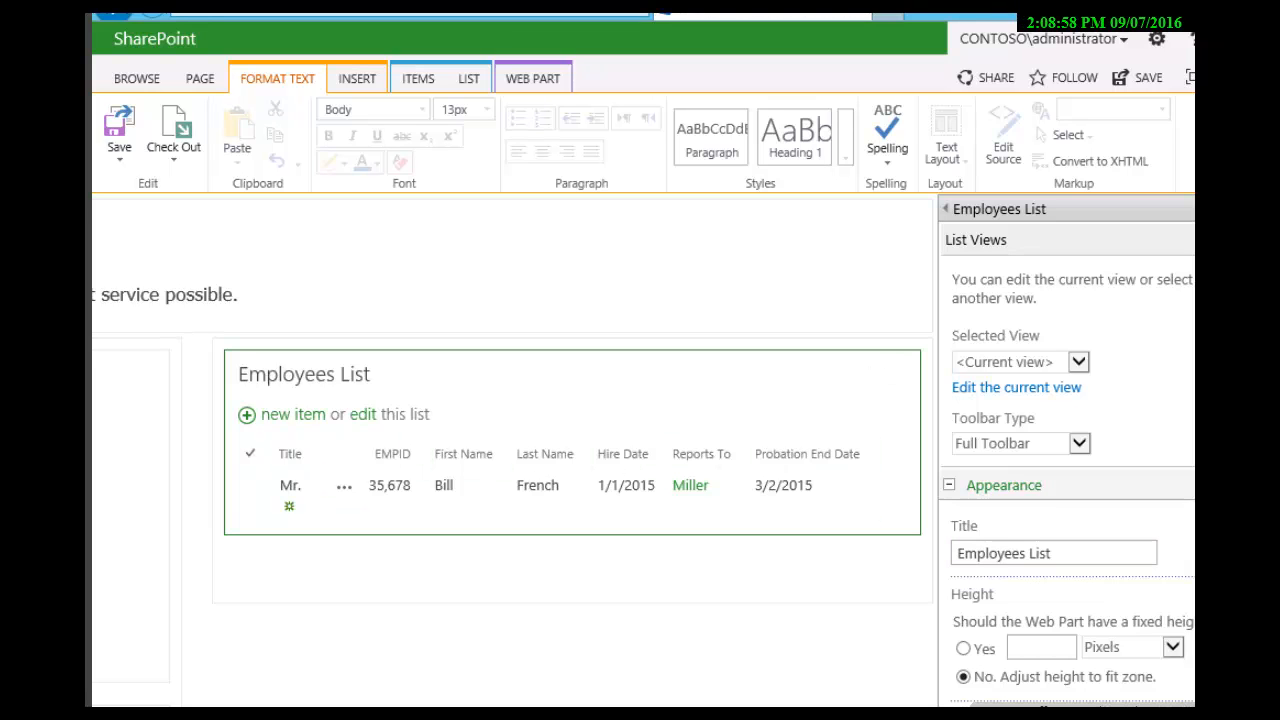
Step: Set the Employees List web part's toolbar type to No Toolbar and accept its property changes
click(1079, 443)
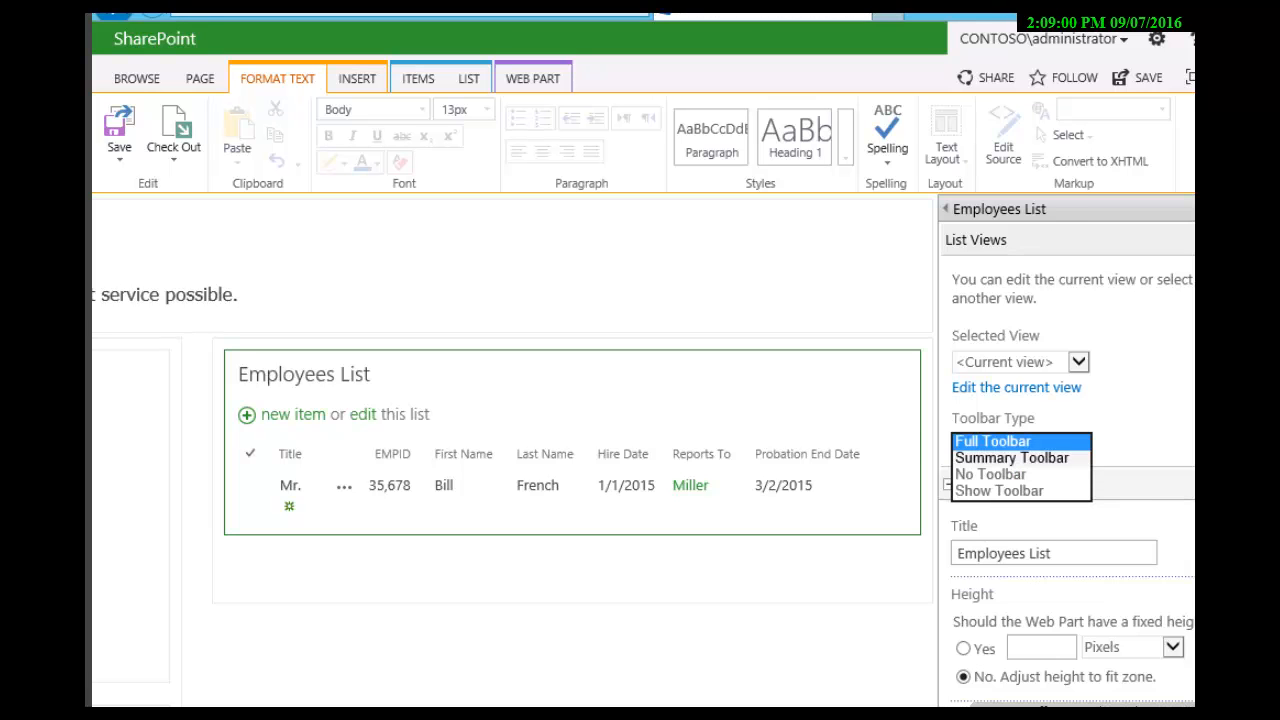
click(990, 474)
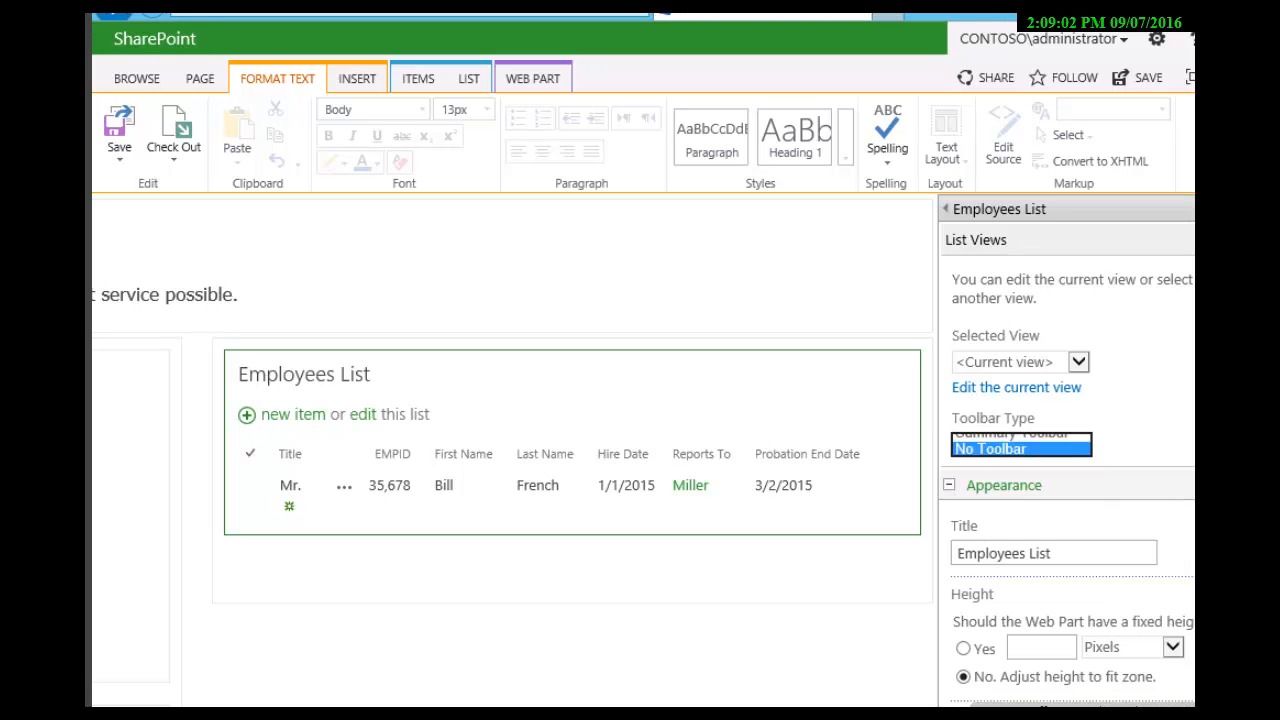
scroll(990, 474, down, 3)
scroll(1066, 420, down, 15)
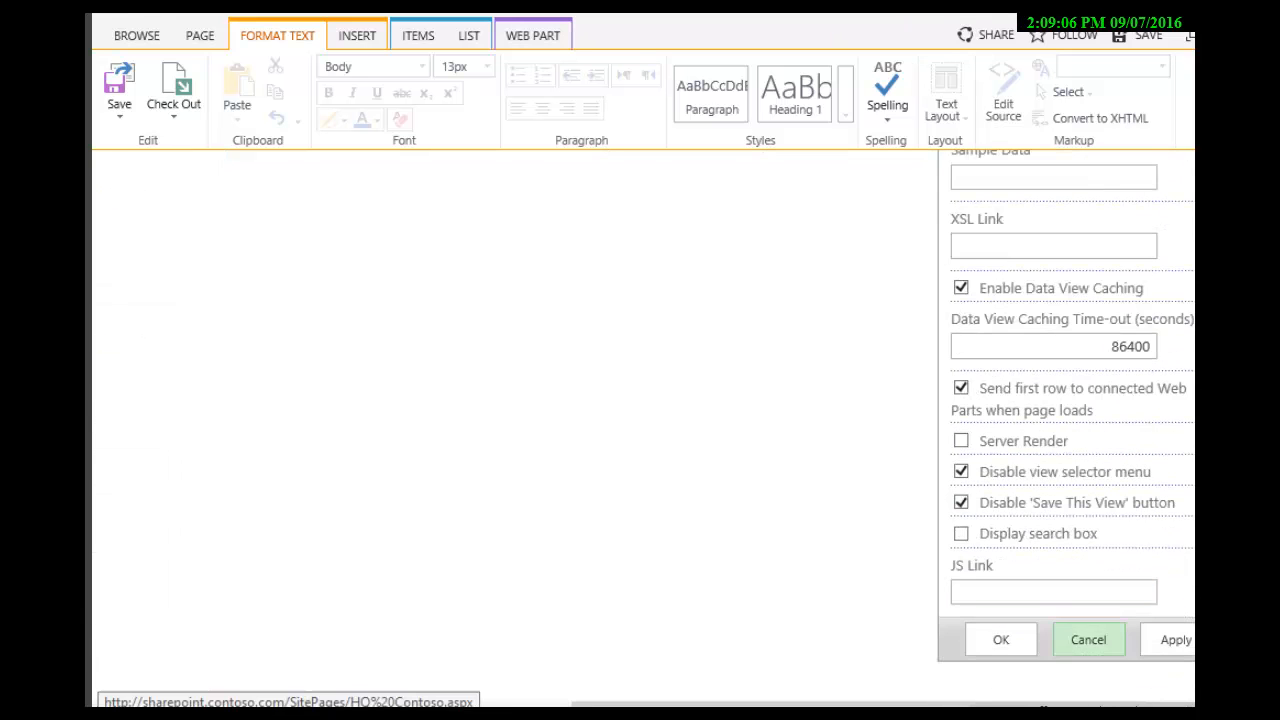
click(1001, 640)
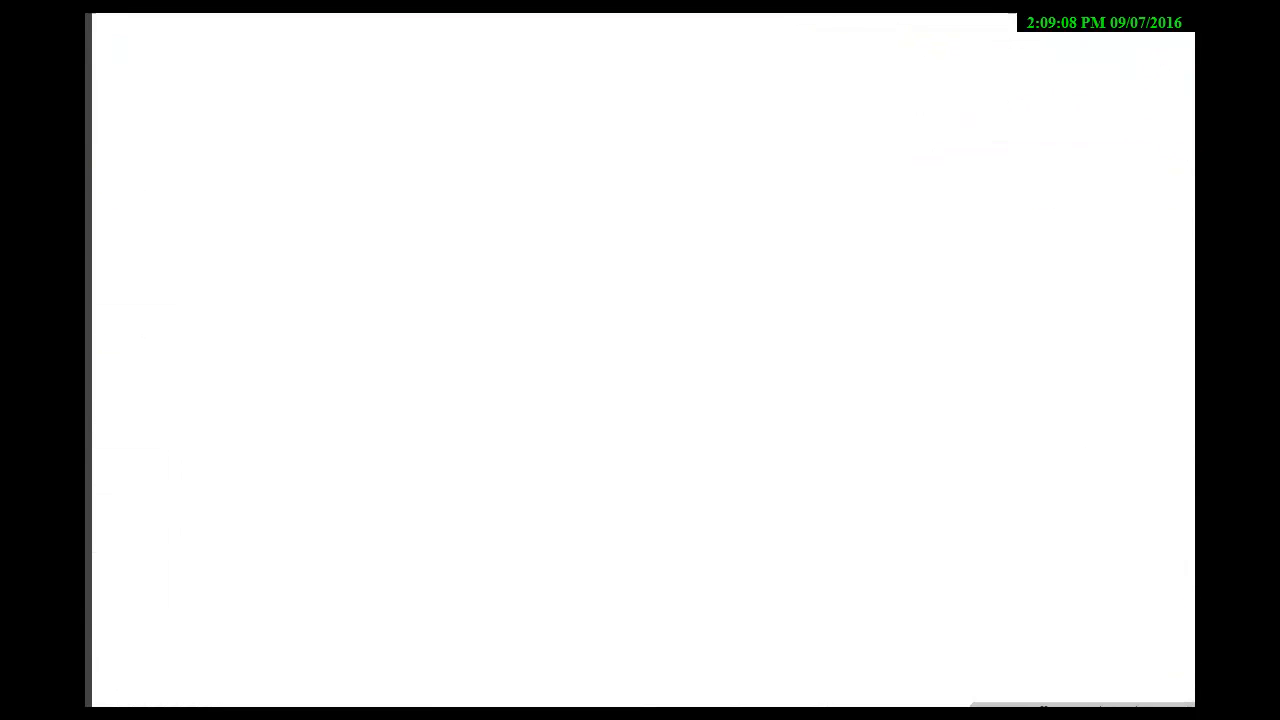
Step: Edit the Department Managers web part, set its toolbar type to No Toolbar and accept the change
scroll(640, 430, up, 3)
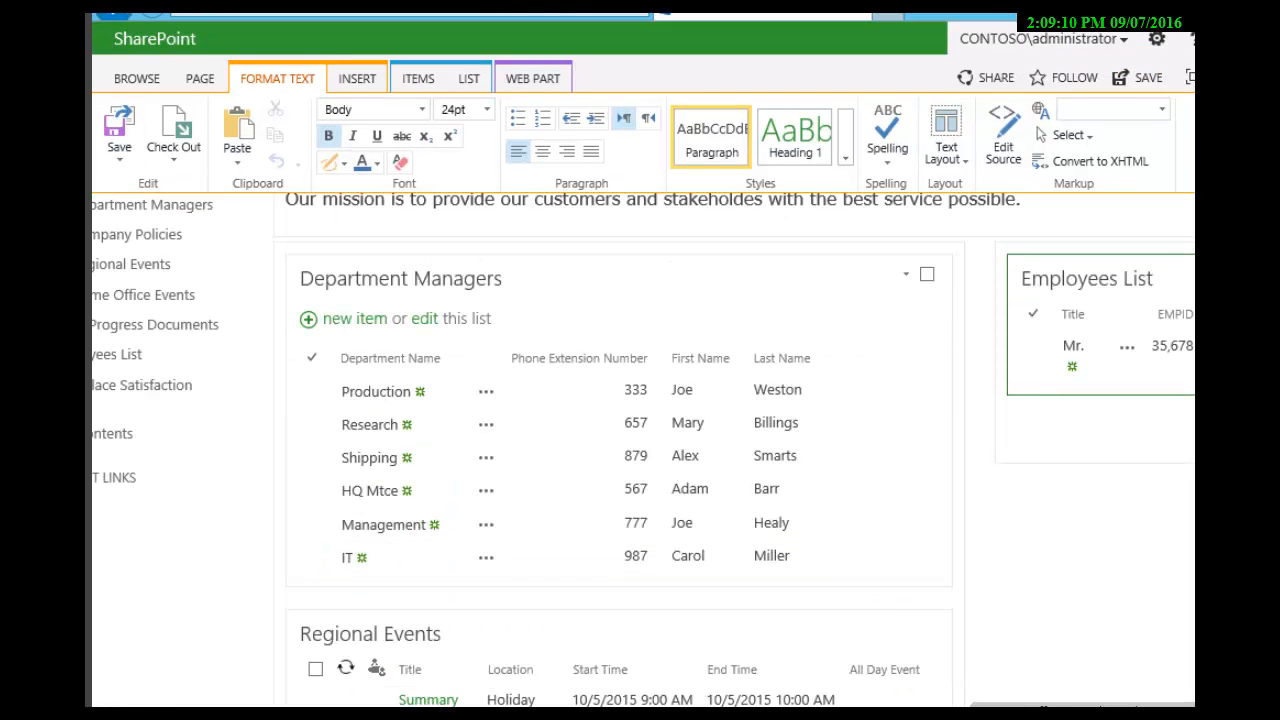
scroll(640, 430, right, 4)
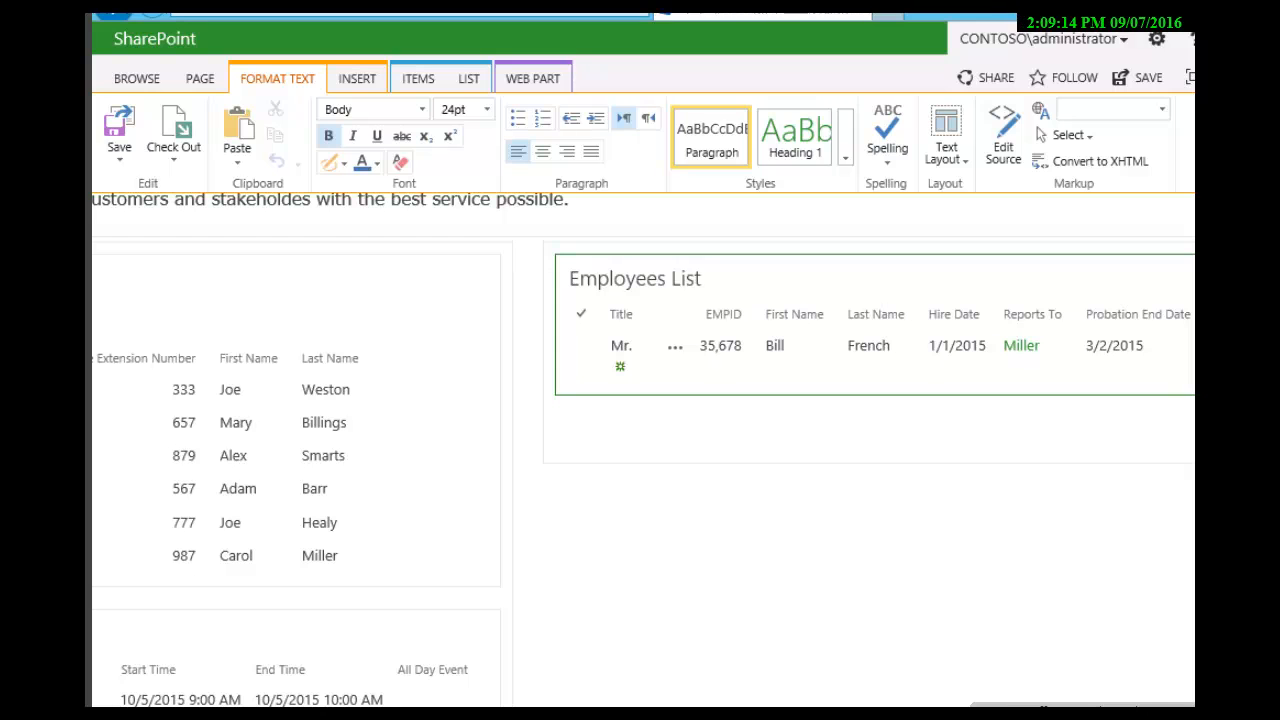
click(475, 274)
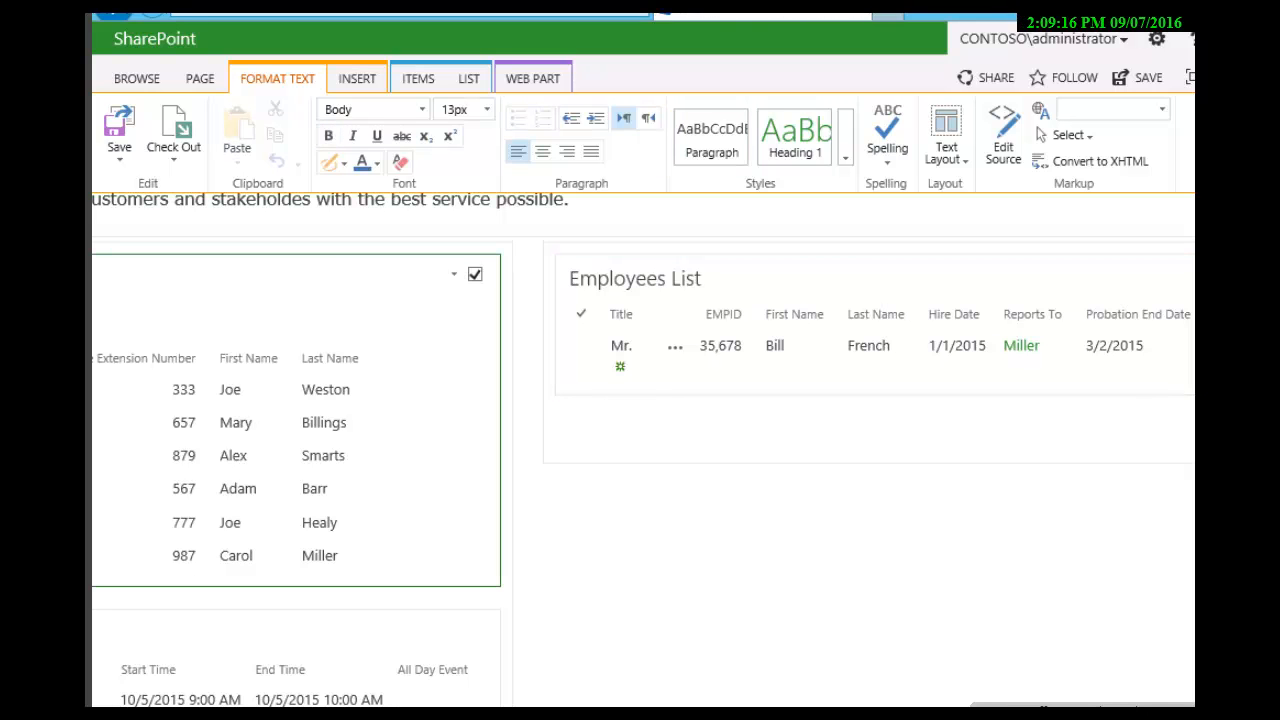
click(454, 274)
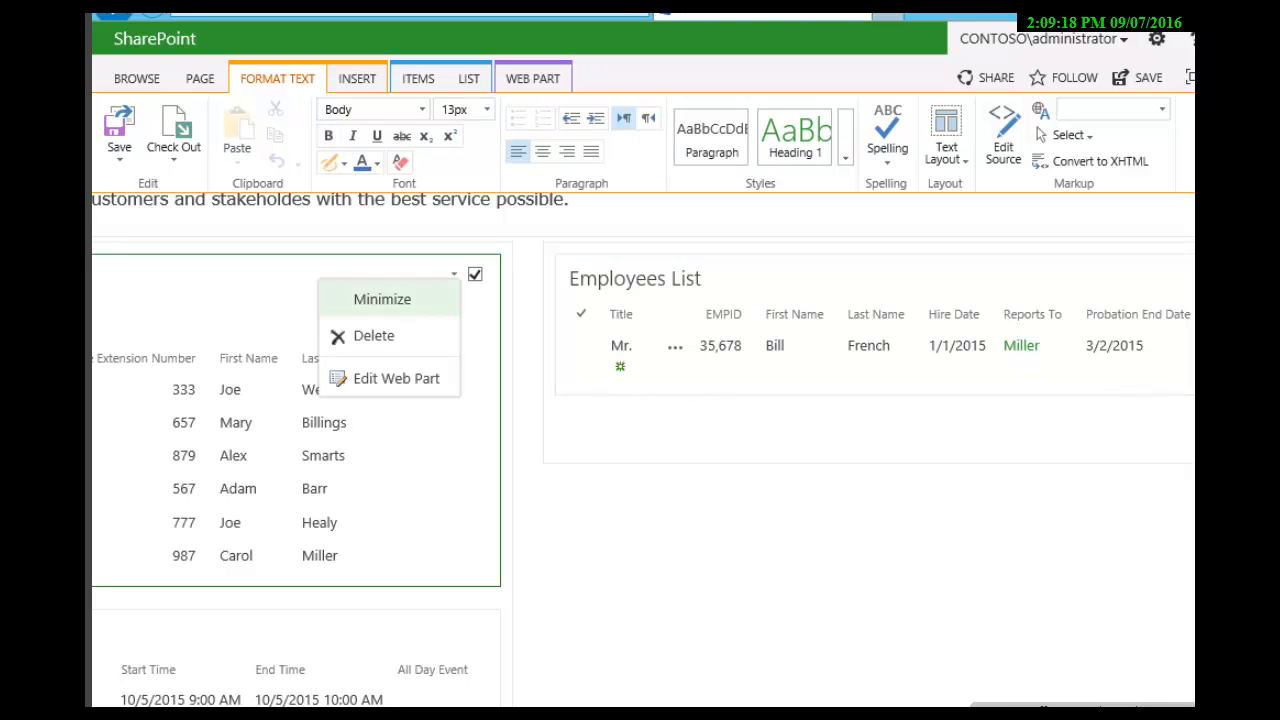
click(396, 378)
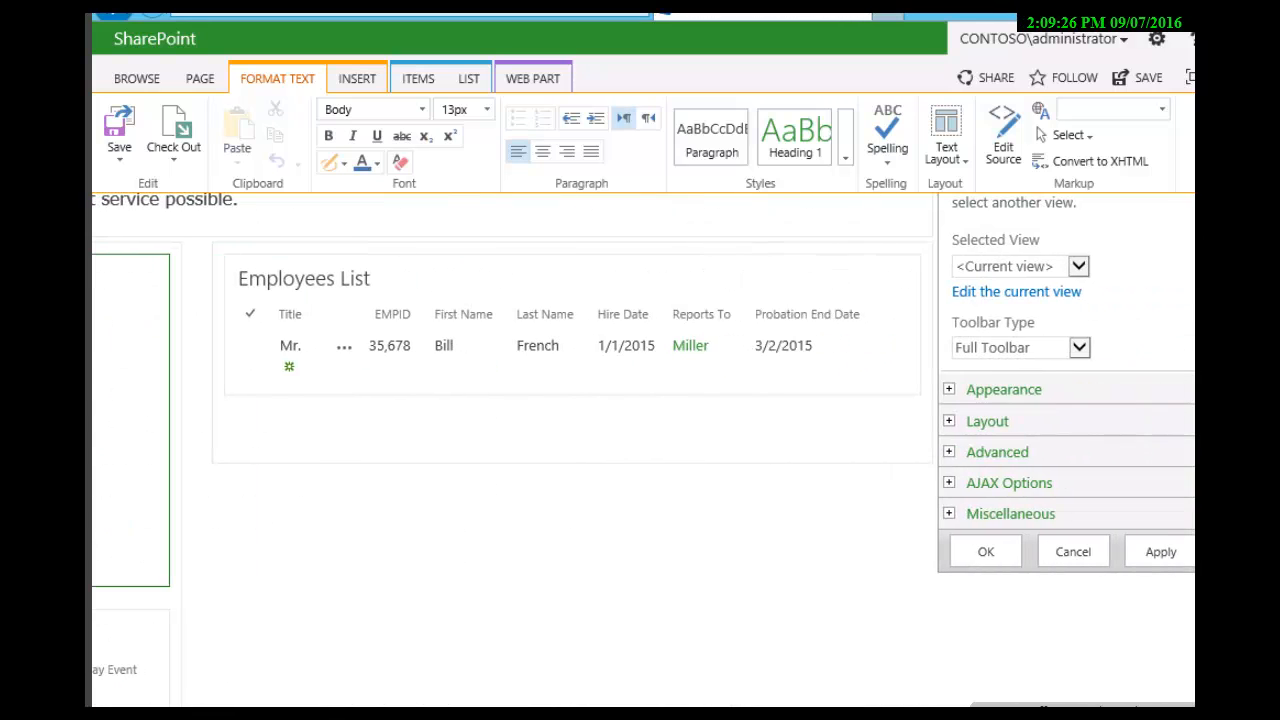
click(1079, 348)
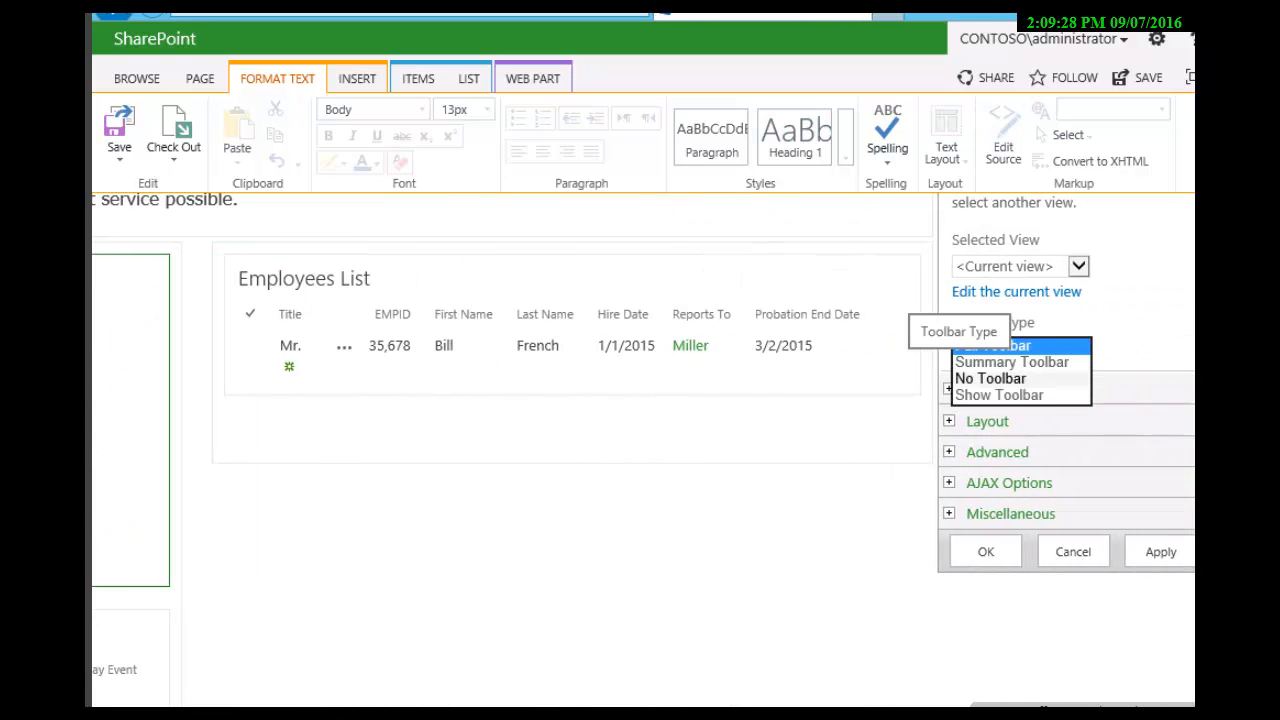
click(991, 379)
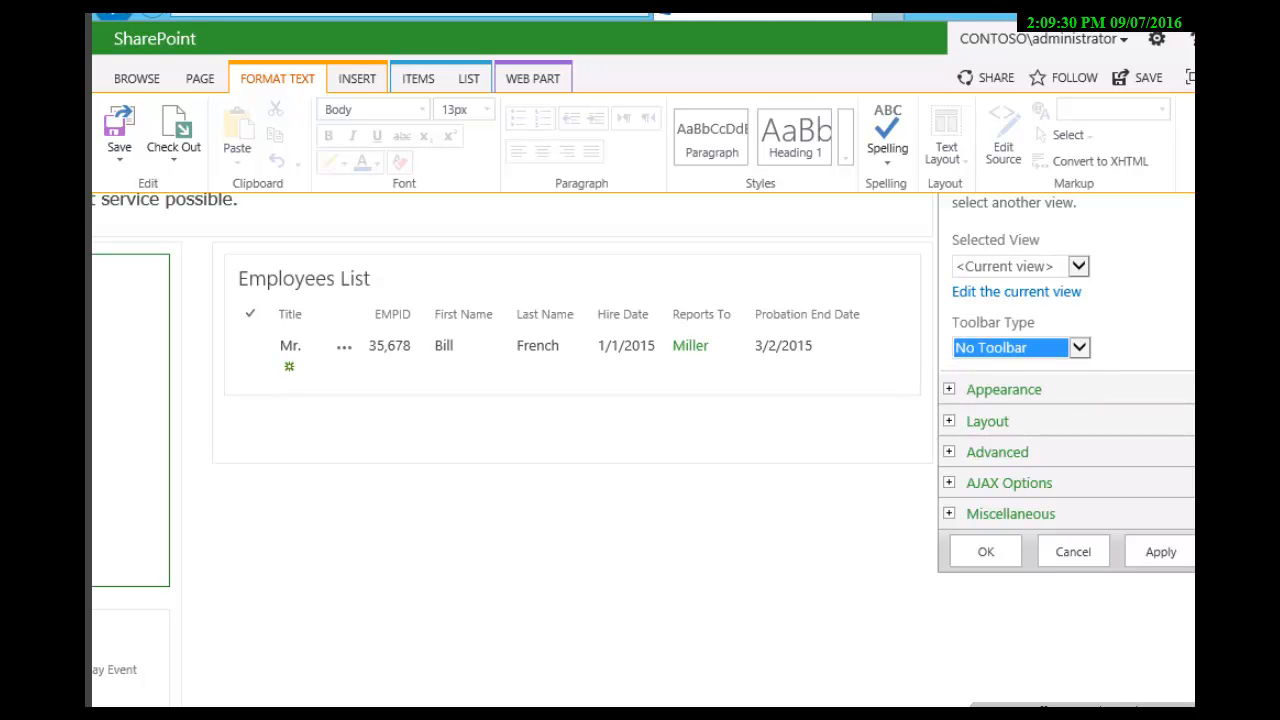
click(986, 552)
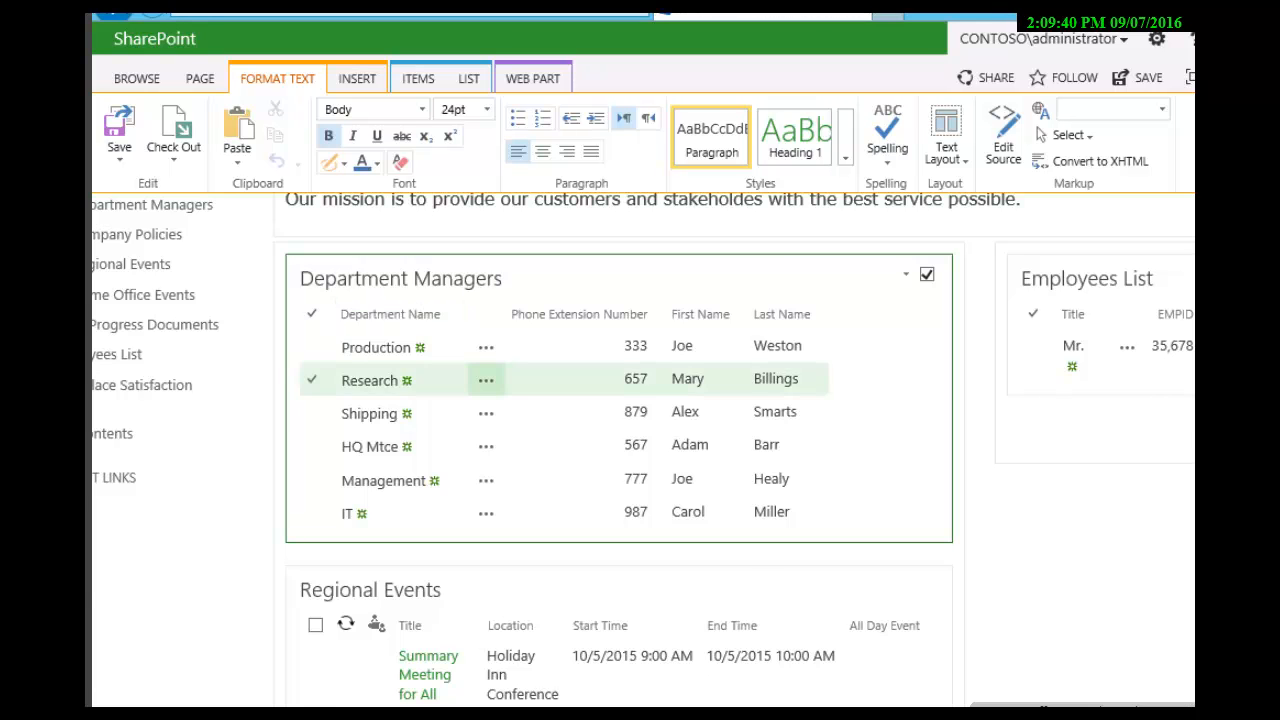
Step: Save the HQ Contoso page and review its finished layout
scroll(790, 440, up, 1)
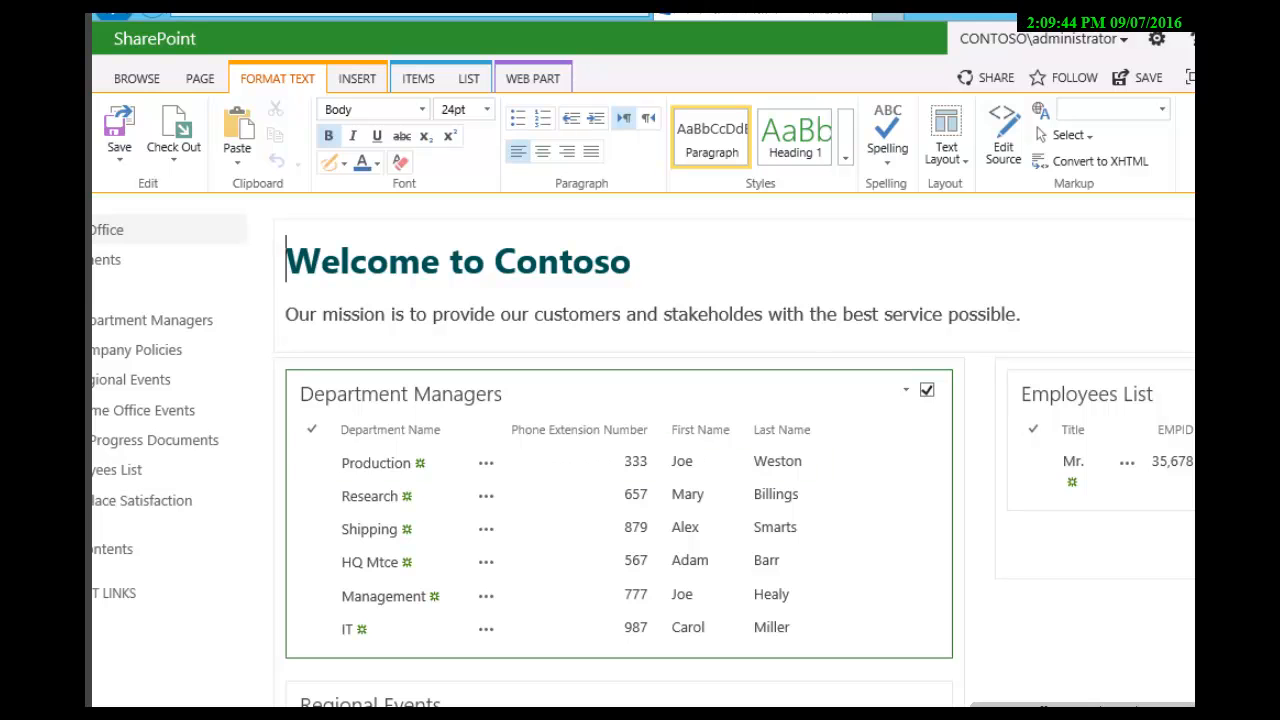
click(119, 126)
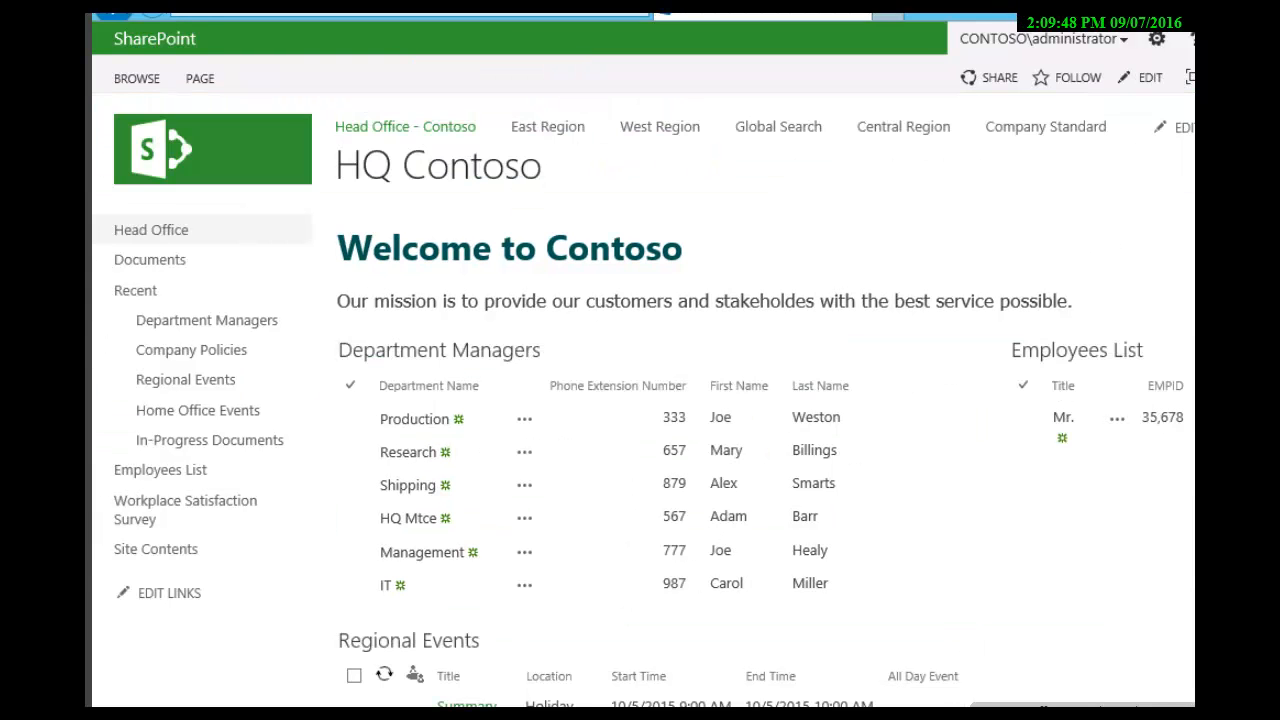
scroll(640, 400, down, 2)
scroll(640, 400, down, 3)
scroll(640, 400, up, 5)
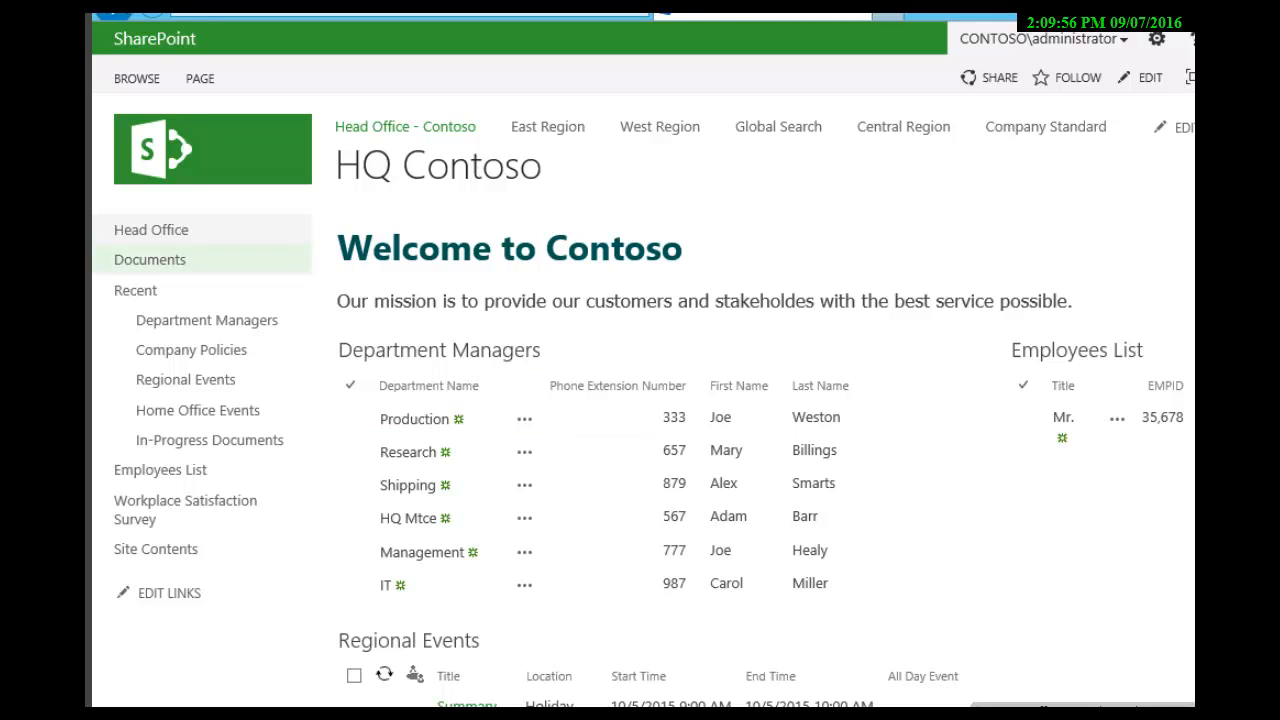
Step: Check the current Head Office home page and reopen the HQ Contoso page from the Site Pages library
click(151, 230)
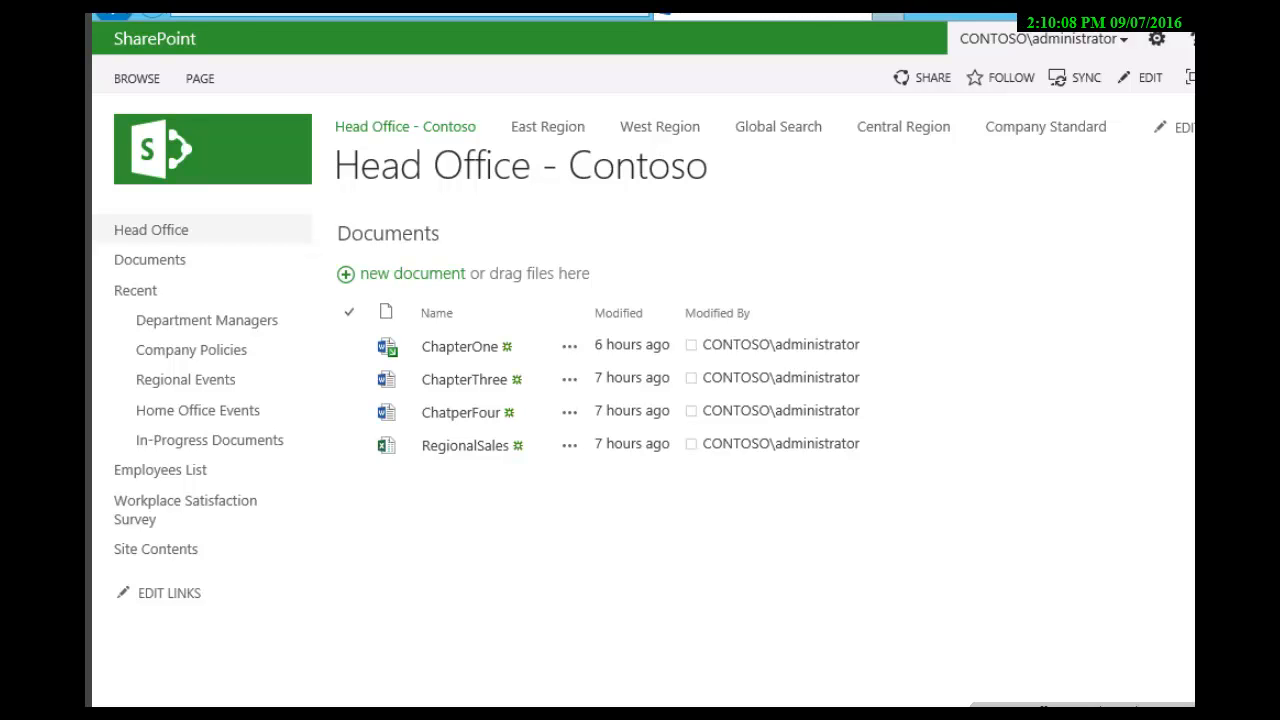
click(155, 548)
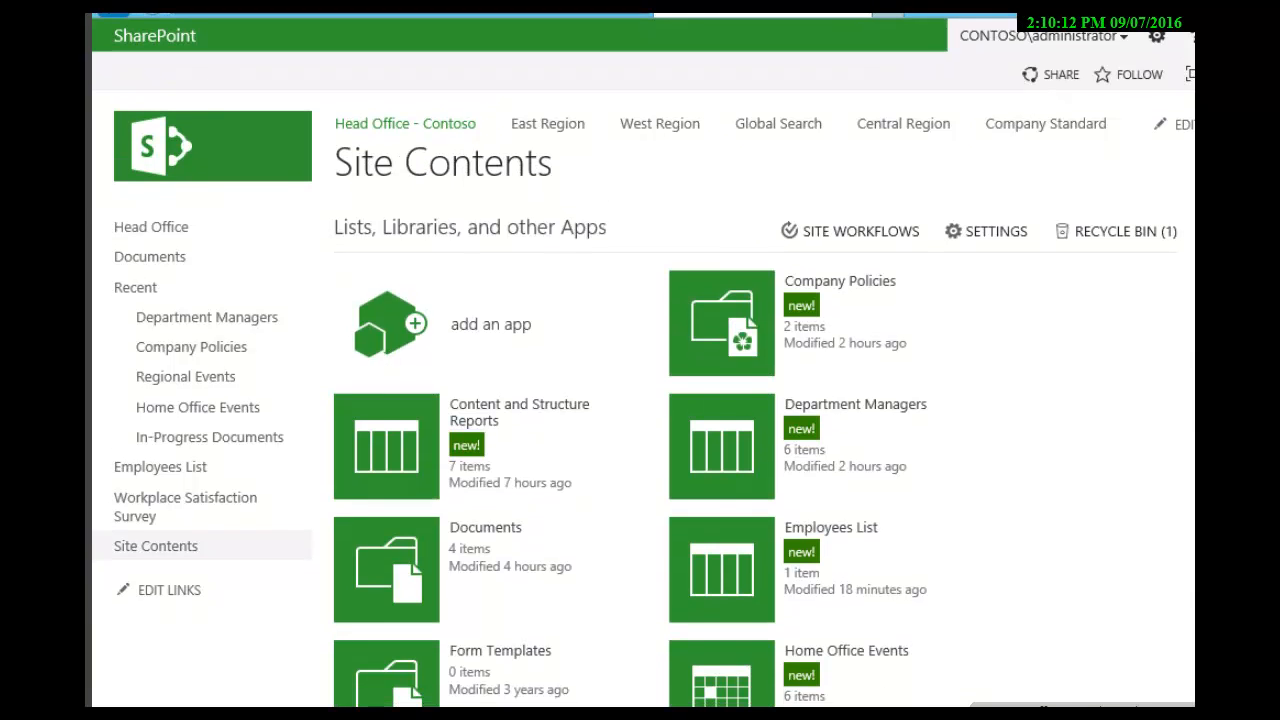
scroll(545, 530, down, 5)
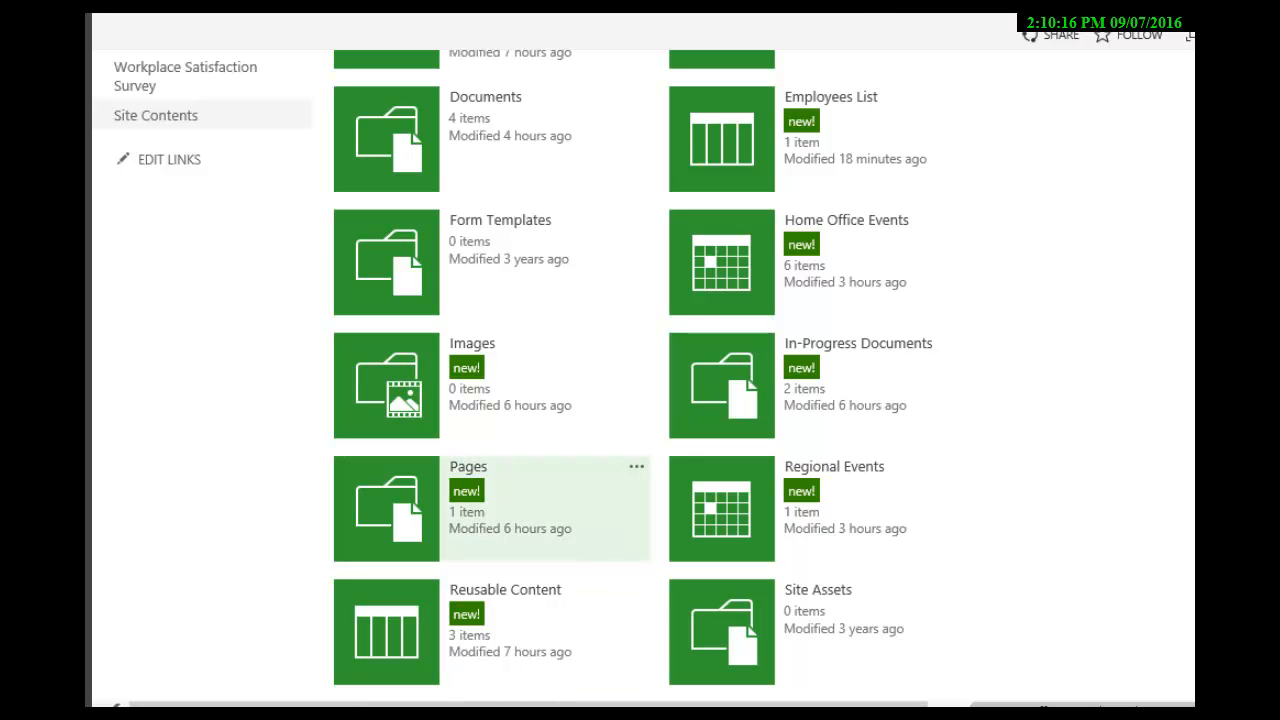
scroll(545, 500, down, 4)
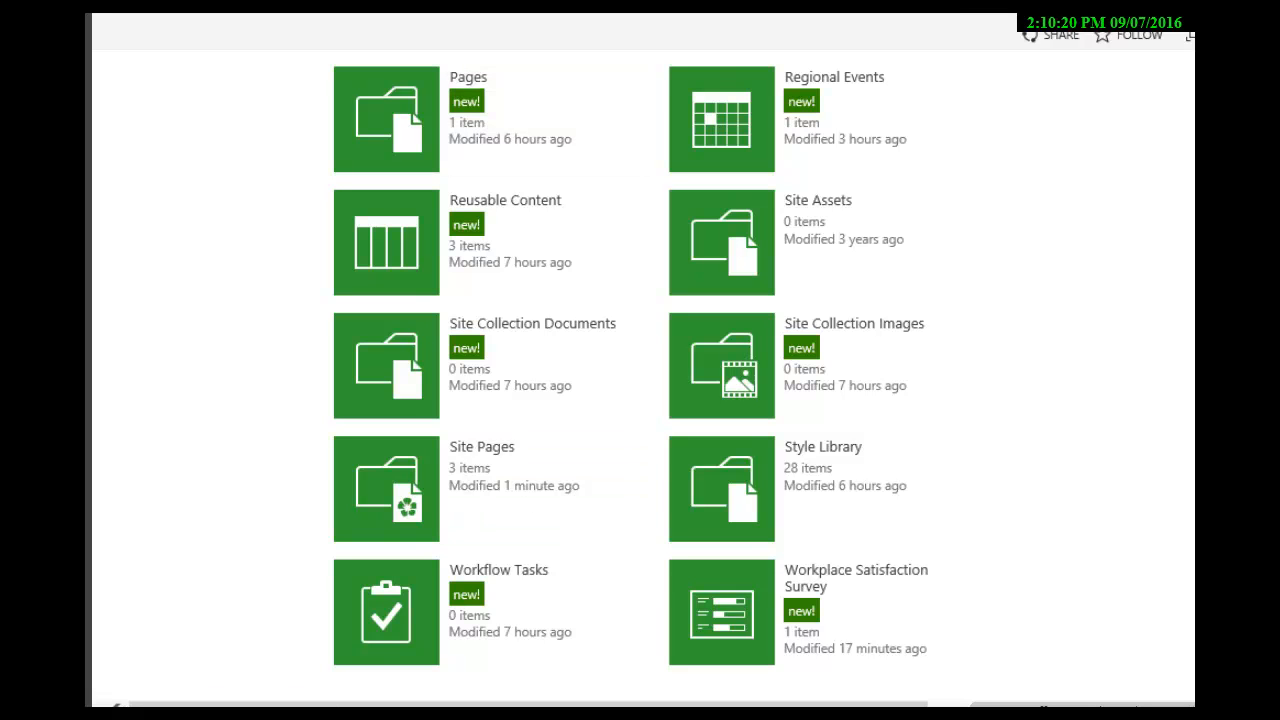
click(518, 445)
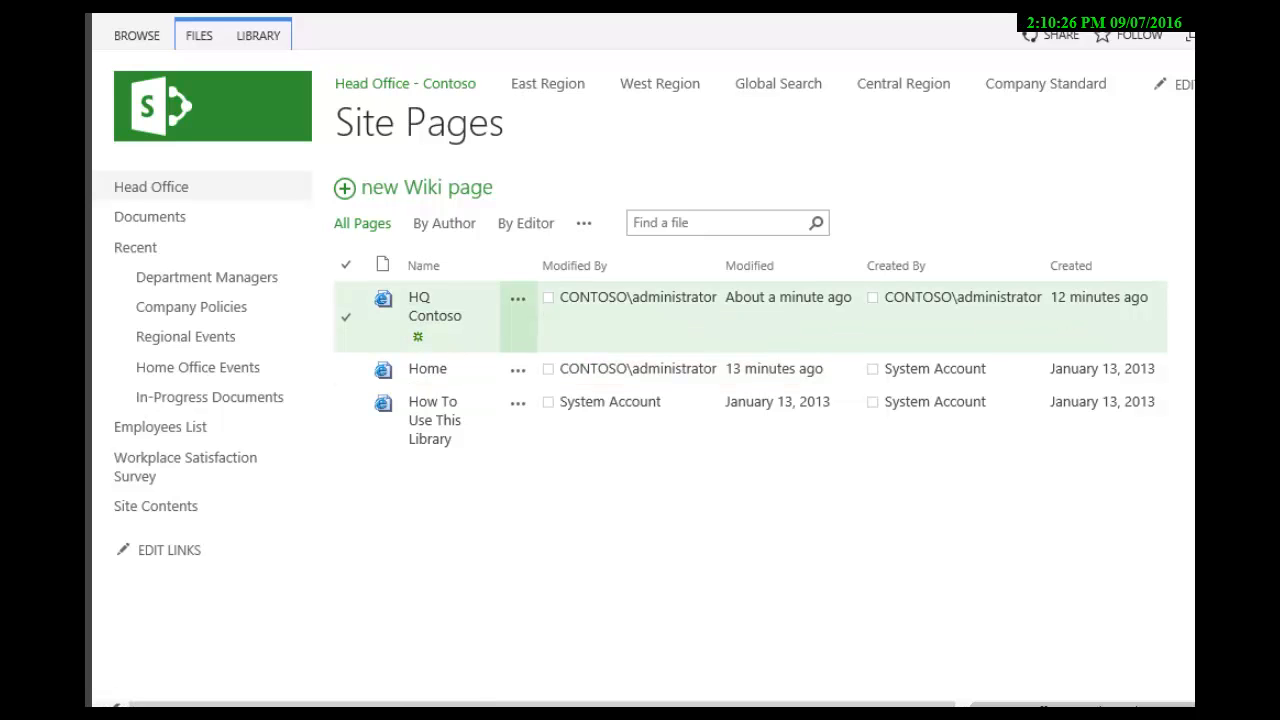
click(434, 306)
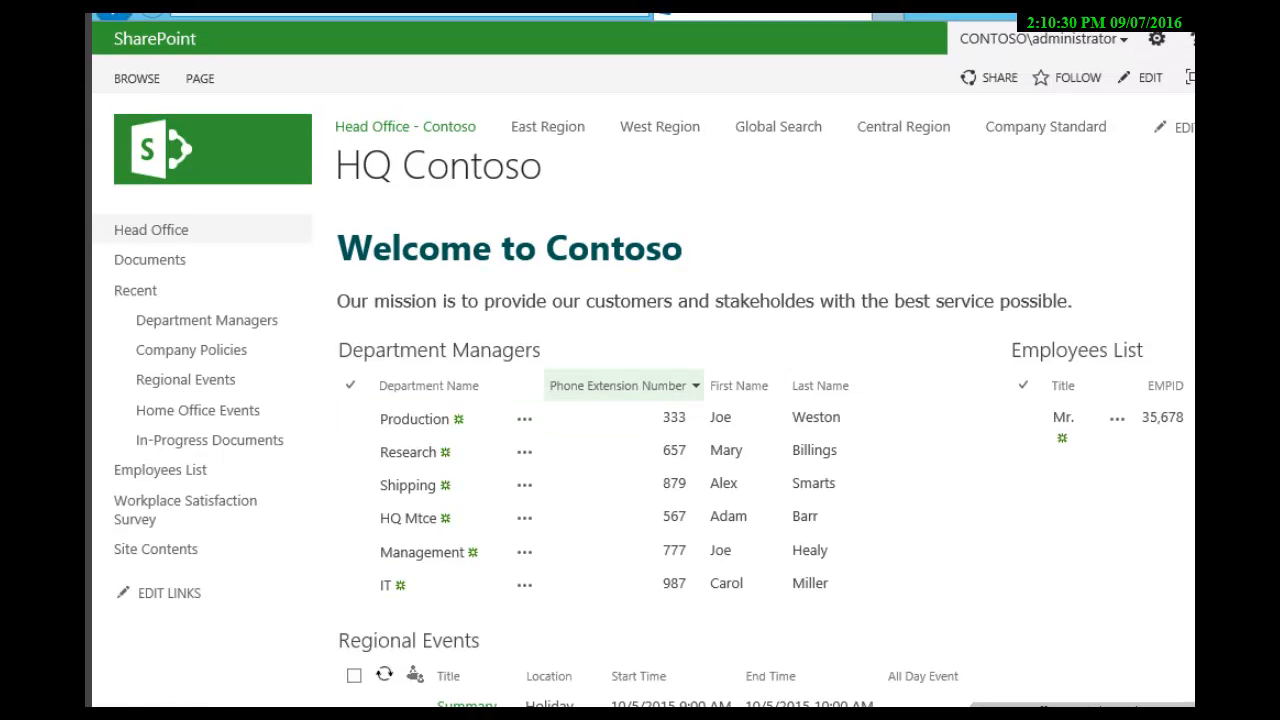
Step: Make the HQ Contoso page the site's home page and confirm replacing the old one
click(200, 78)
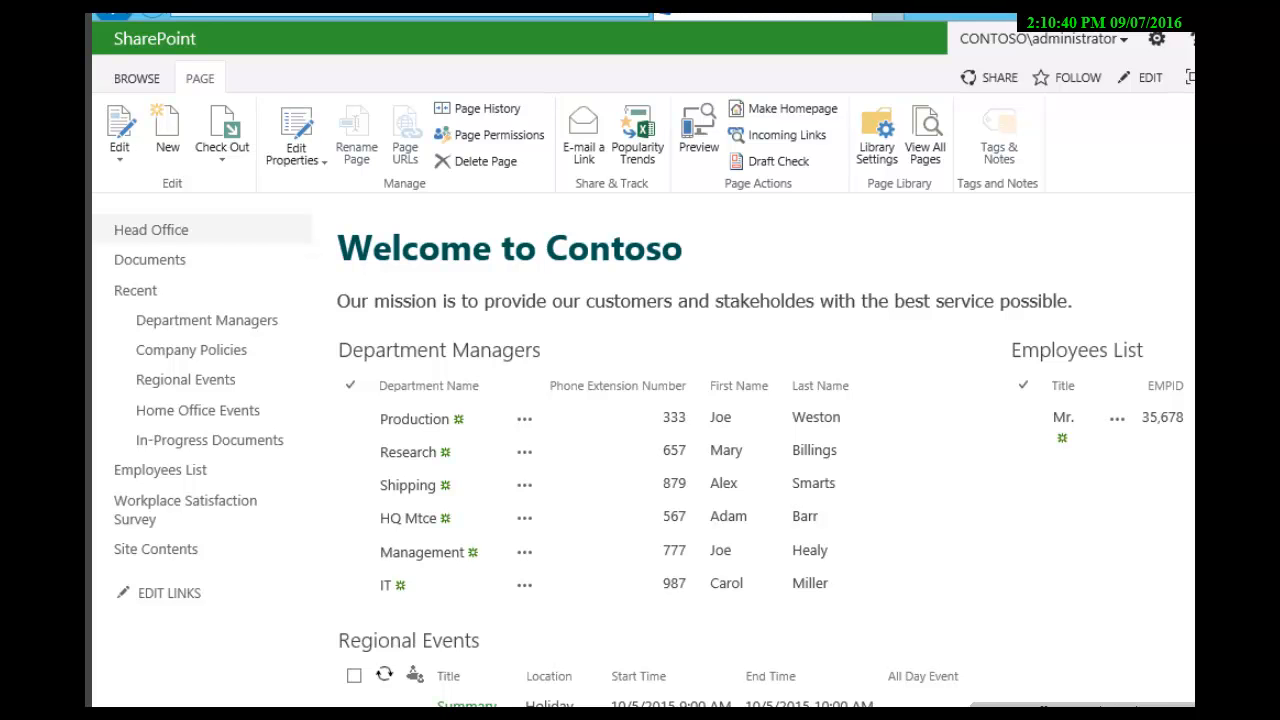
click(785, 108)
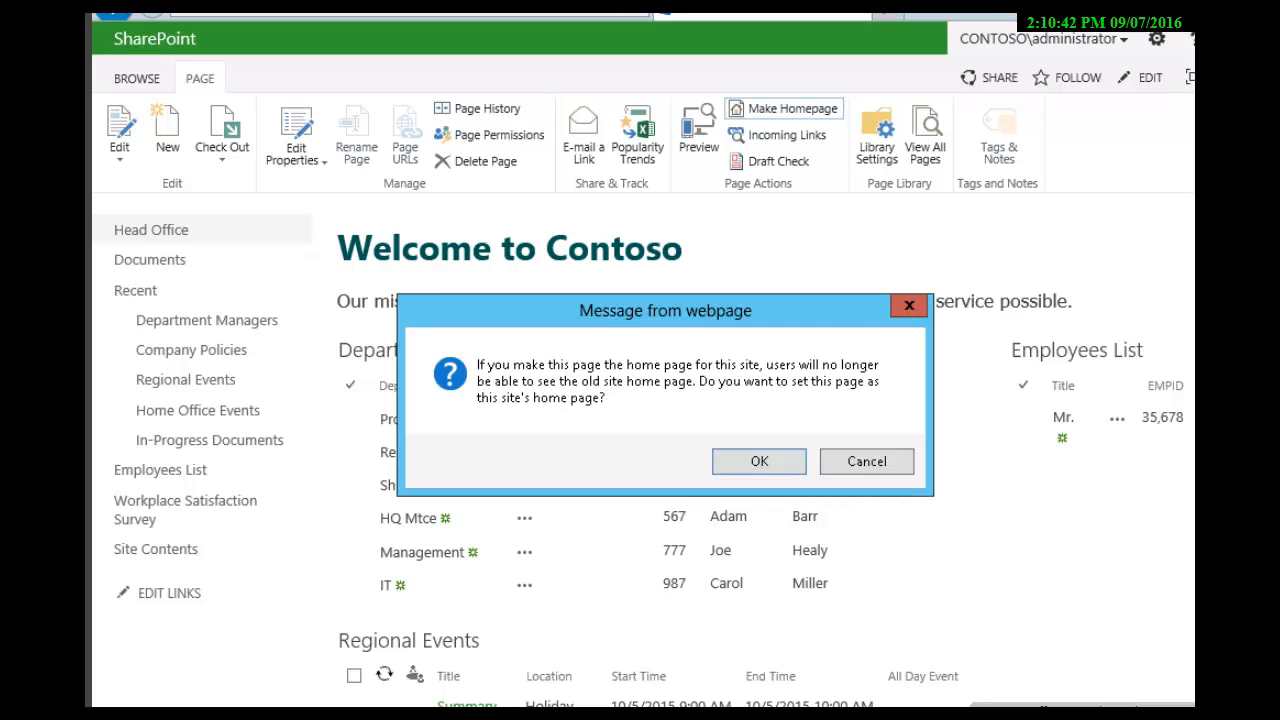
key(Return)
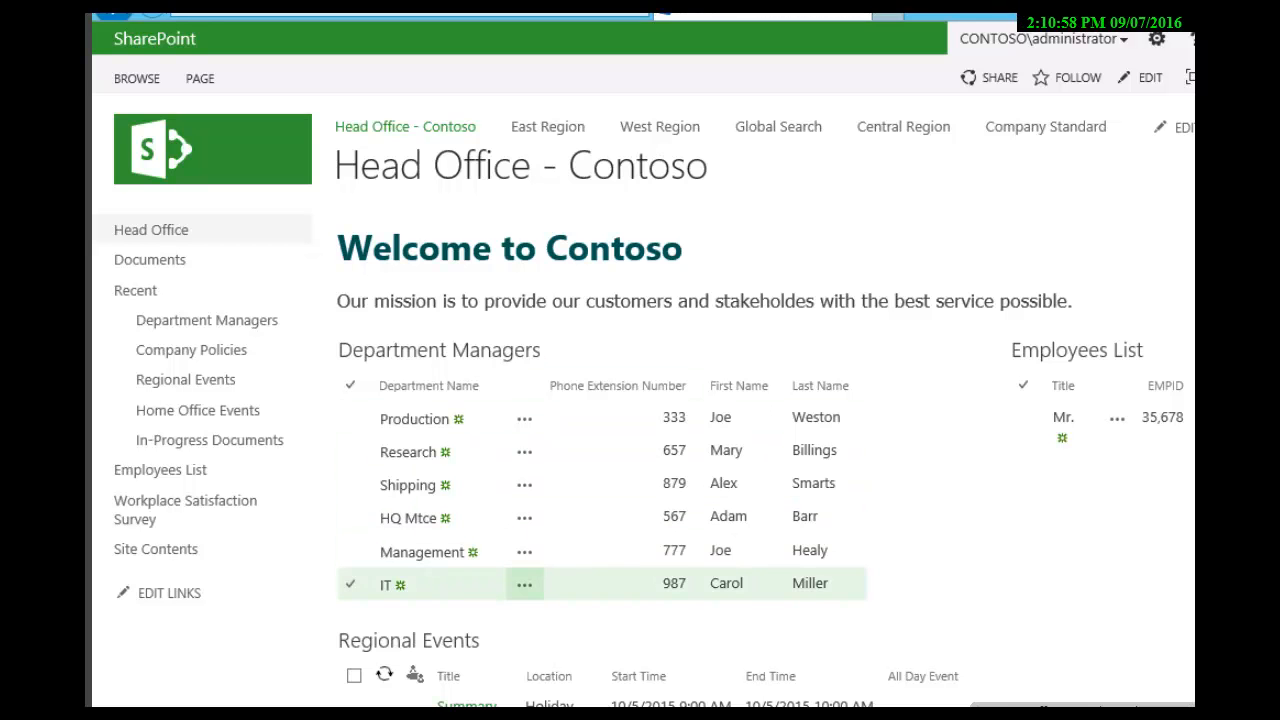
Step: Review the Department Managers, Regional Events and Employees List web parts on the new Head Office home page
scroll(600, 585, down, 2)
scroll(600, 450, up, 3)
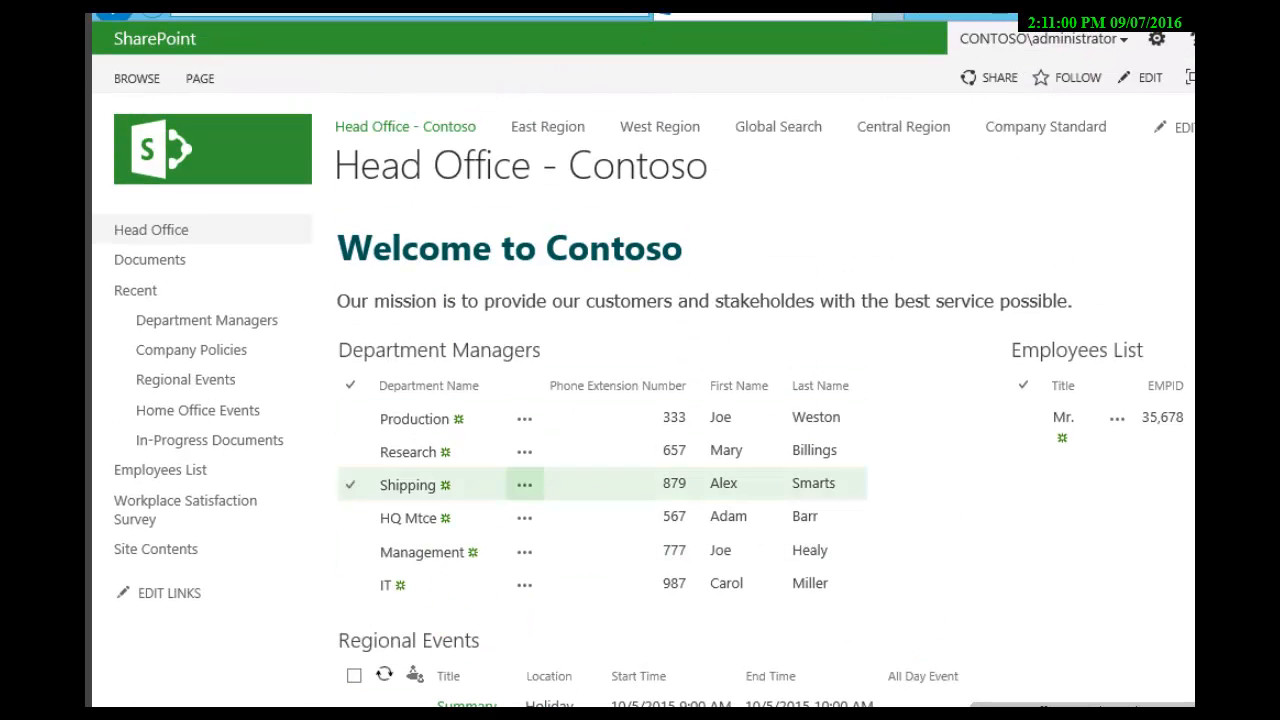
scroll(200, 510, down, 3)
scroll(640, 400, up, 3)
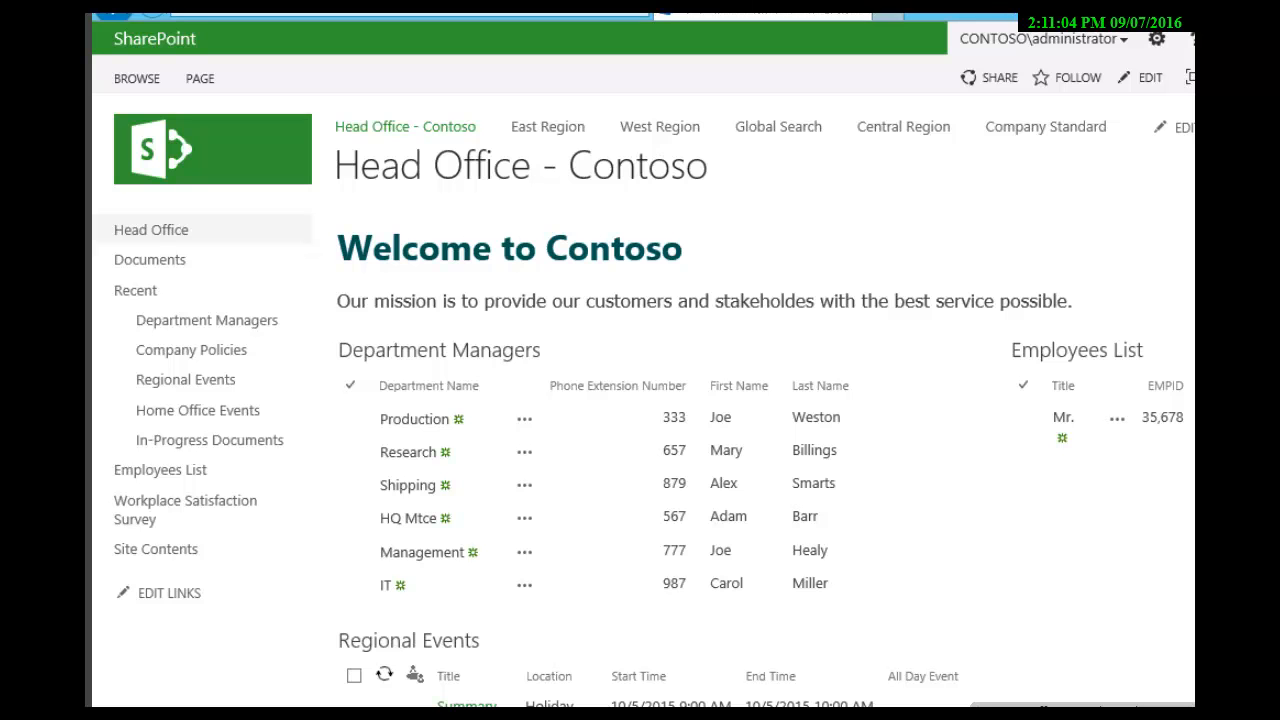
scroll(640, 400, right, 4)
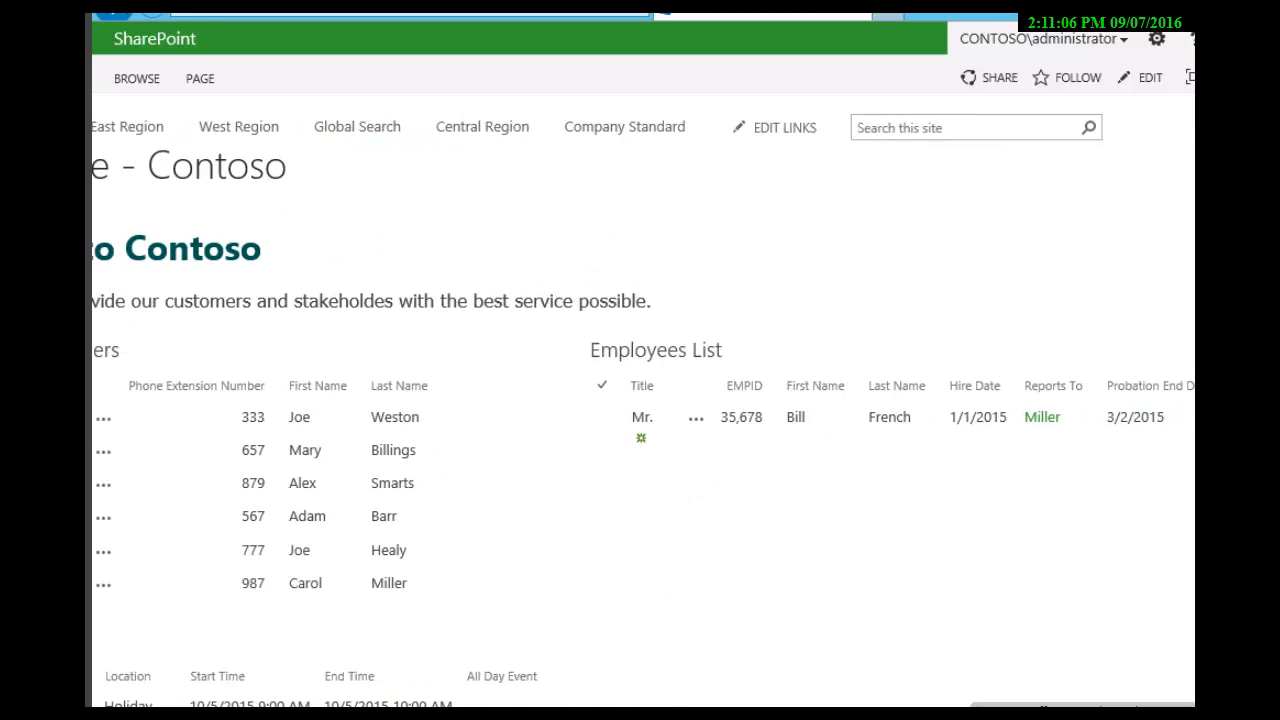
scroll(640, 400, left, 4)
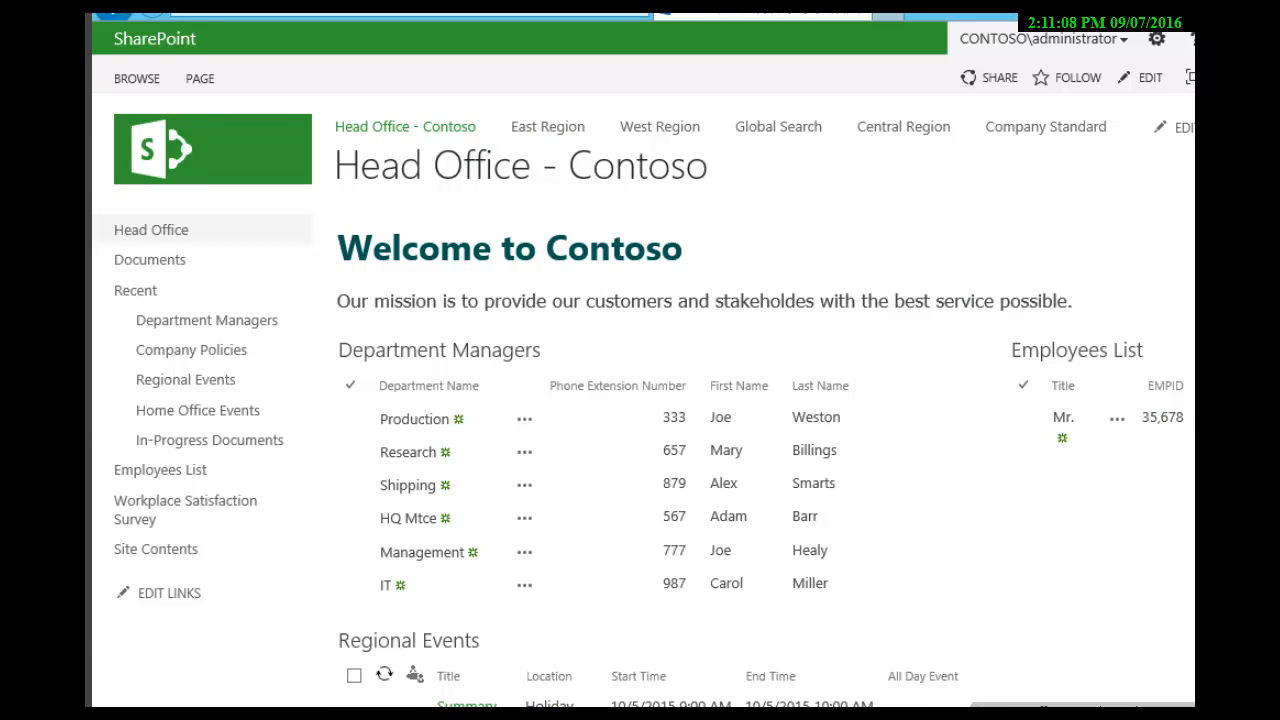